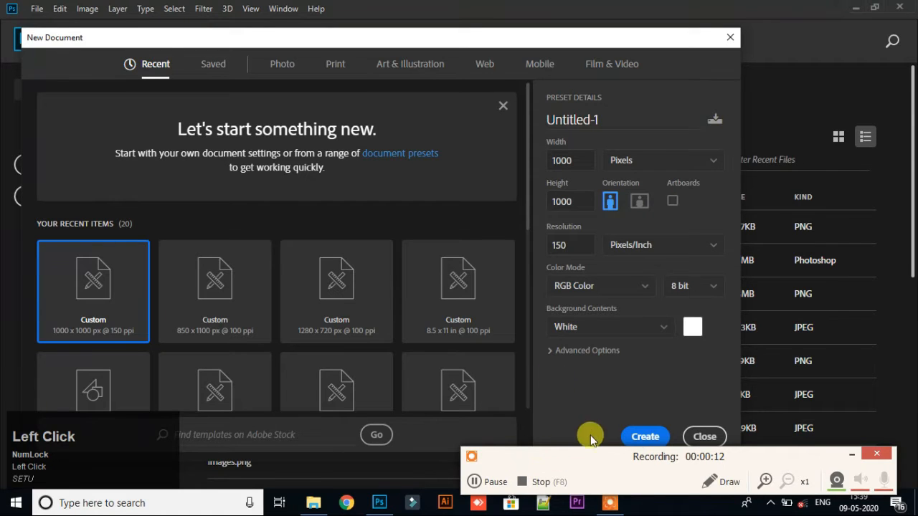
- Create a new 850 x 1100 px document at 100 ppi with a white background
click(846, 456)
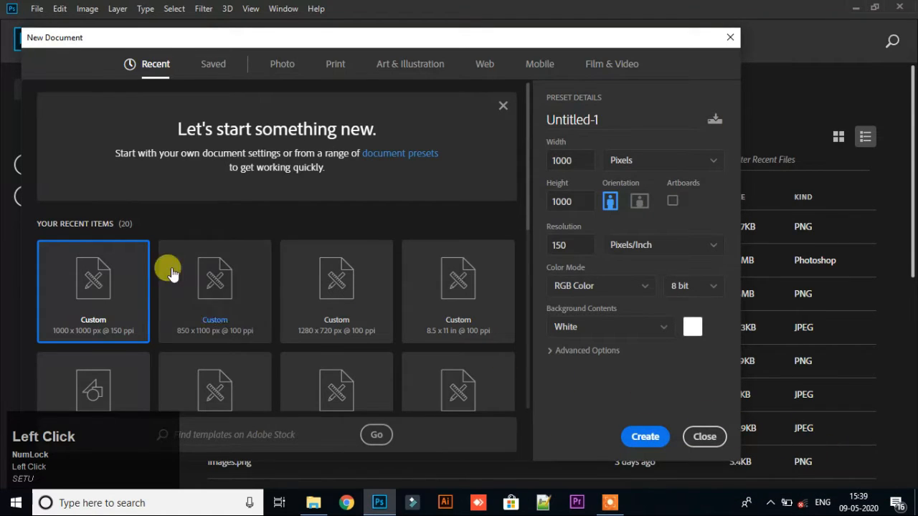
click(206, 287)
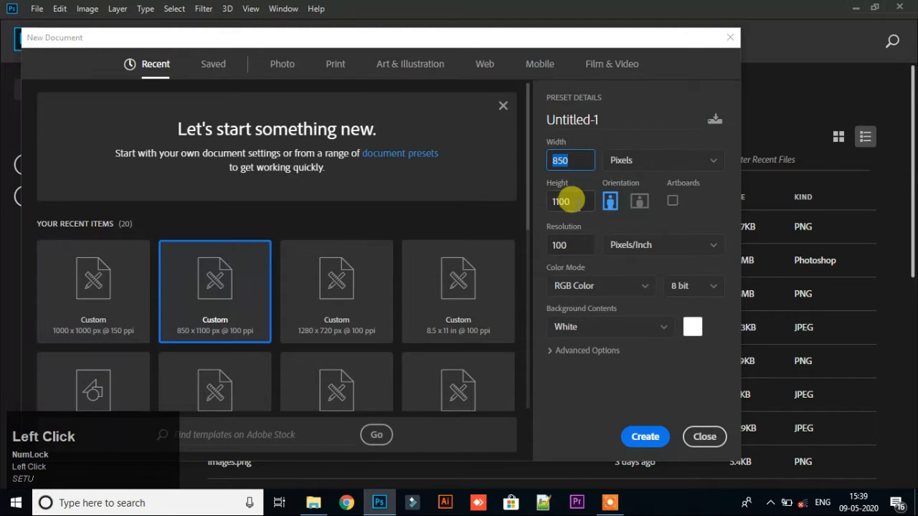
click(646, 436)
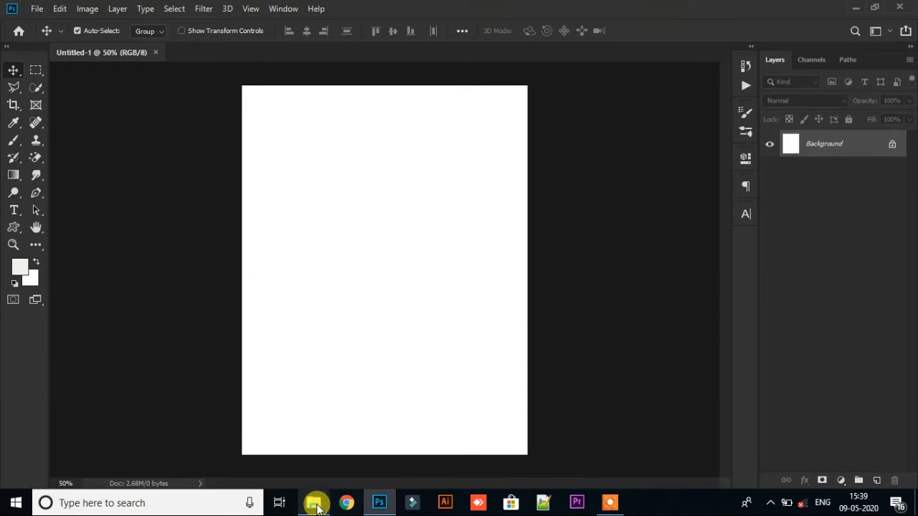
- Place the cappuccino_PNG41 image from the Coffe Design folder onto the canvas
click(315, 504)
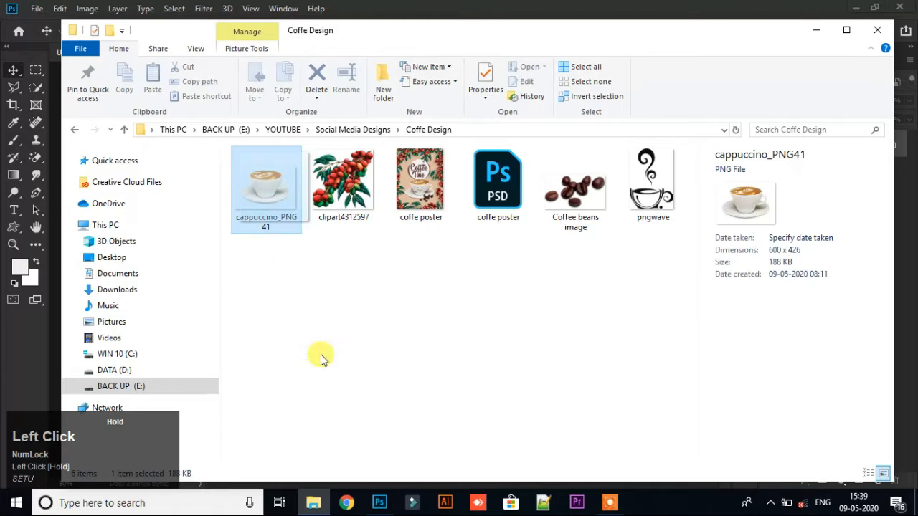
click(380, 501)
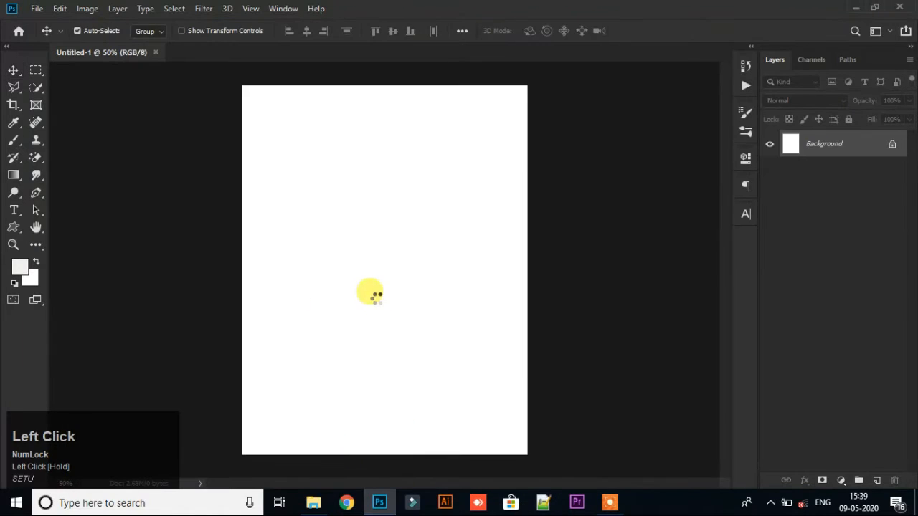
drag(373, 294, 378, 301)
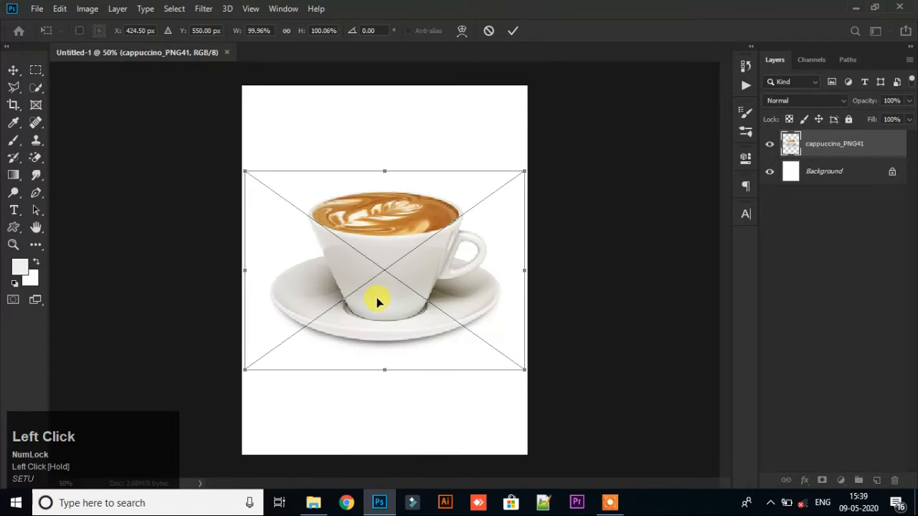
click(512, 32)
- Scale the cappuccino cup down to about 75% and position it just below the middle of the canvas
key(ctrl+t)
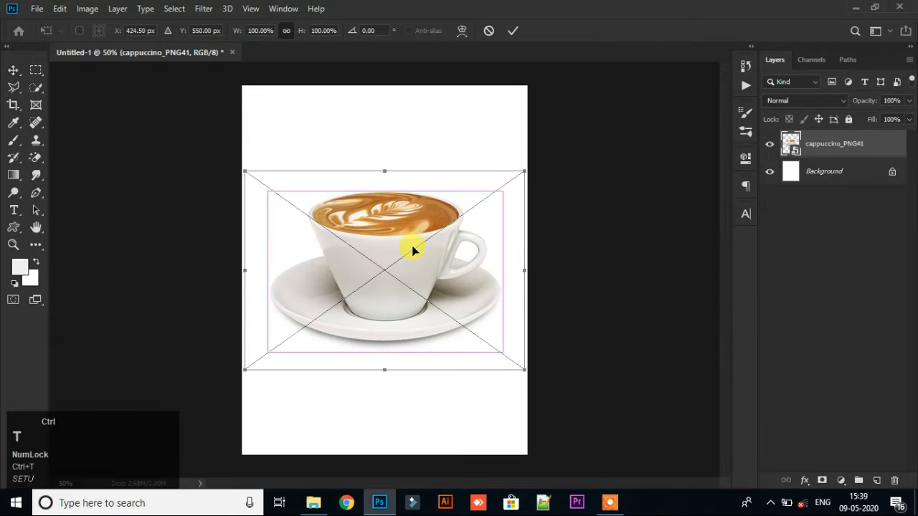
drag(386, 166, 399, 219)
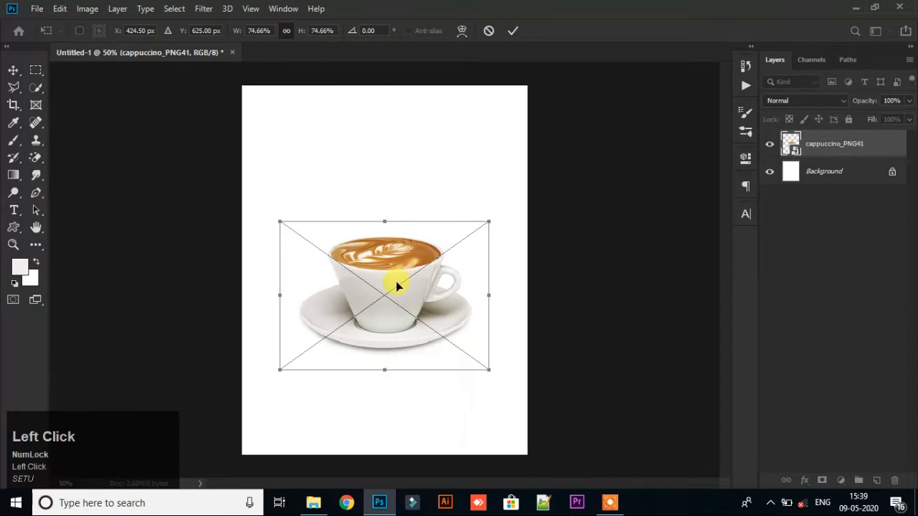
drag(398, 286, 393, 286)
click(513, 31)
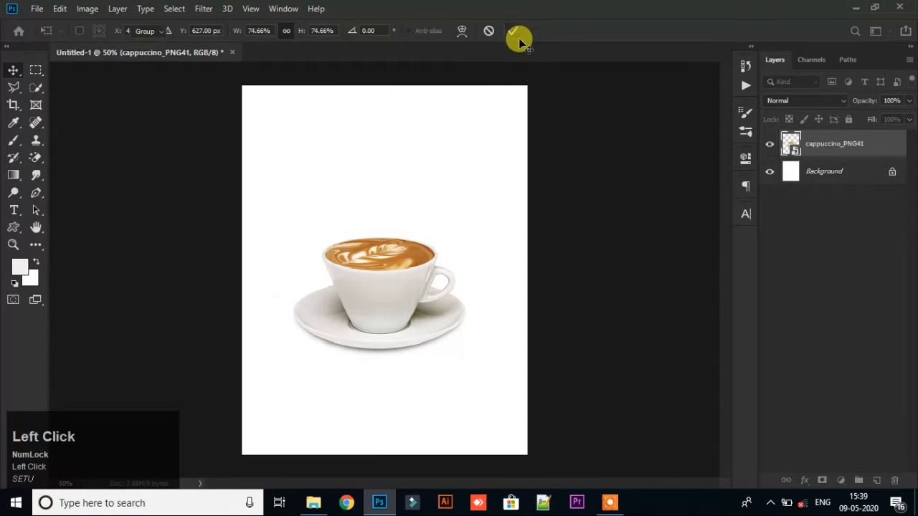
- Unlock the Background layer and nudge the cappuccino cup slightly to the right
click(892, 172)
double_click(805, 481)
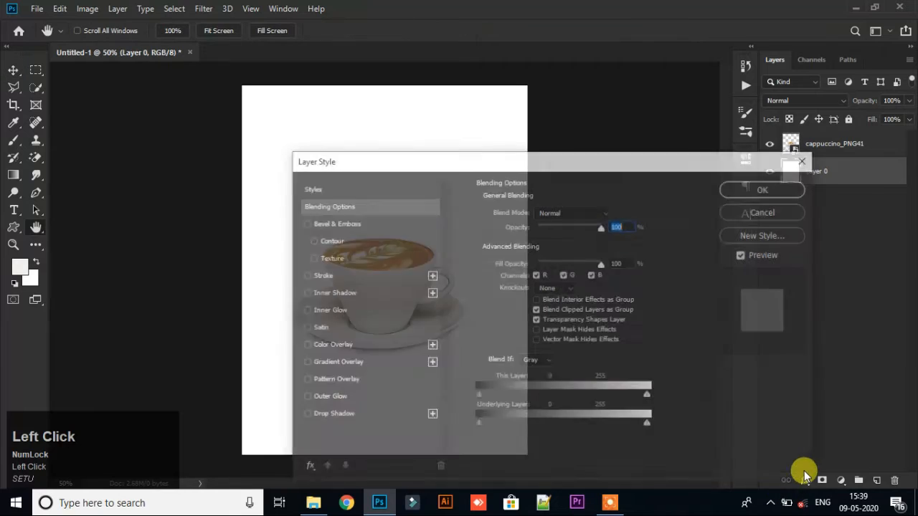
click(751, 188)
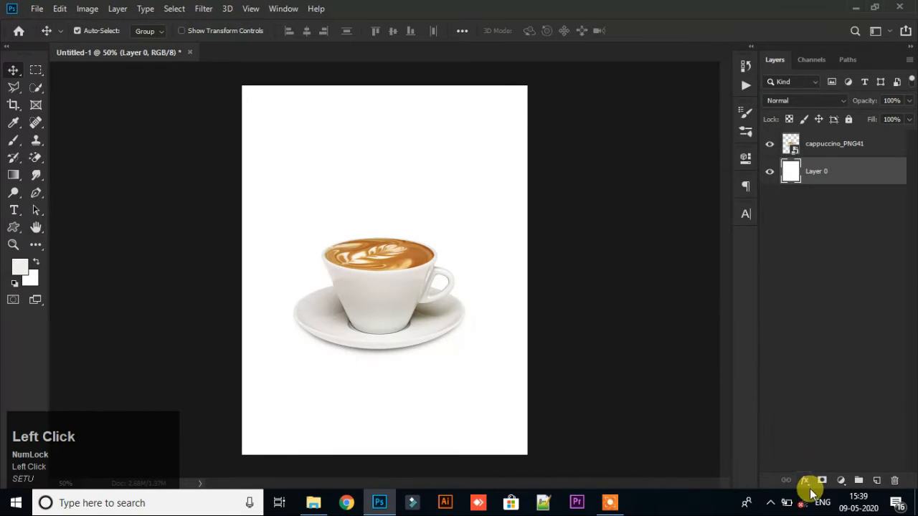
drag(395, 318, 400, 319)
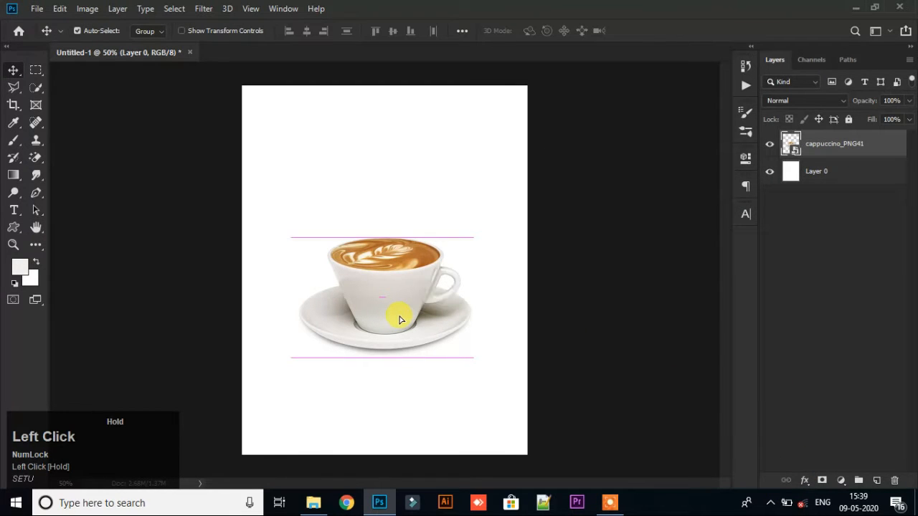
click(807, 481)
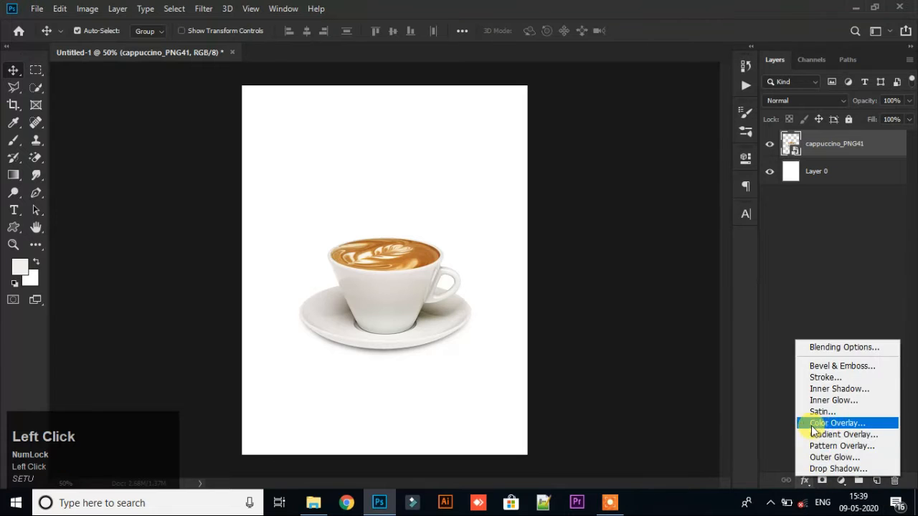
click(814, 420)
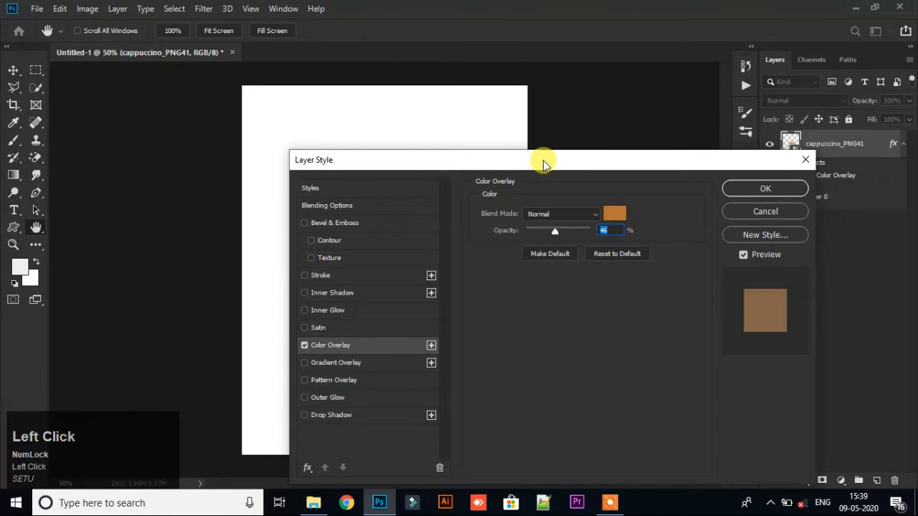
drag(543, 162, 719, 183)
click(786, 238)
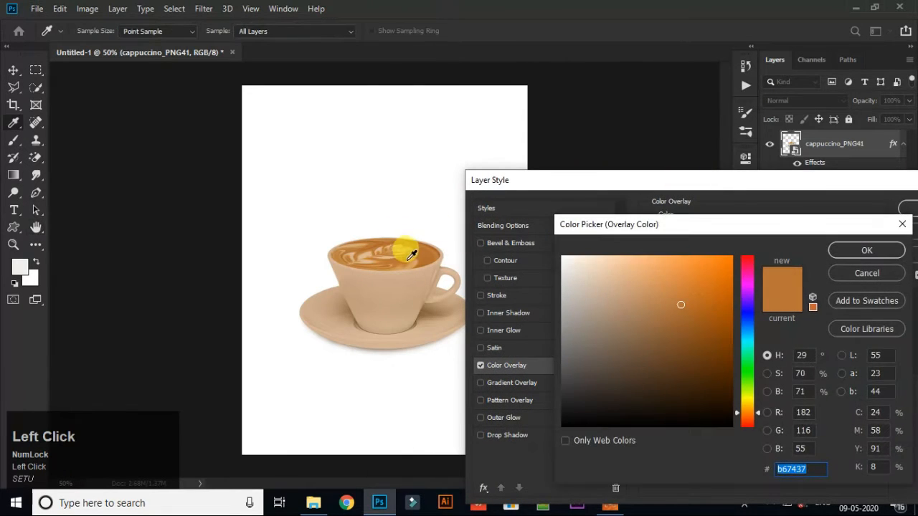
click(870, 274)
click(838, 232)
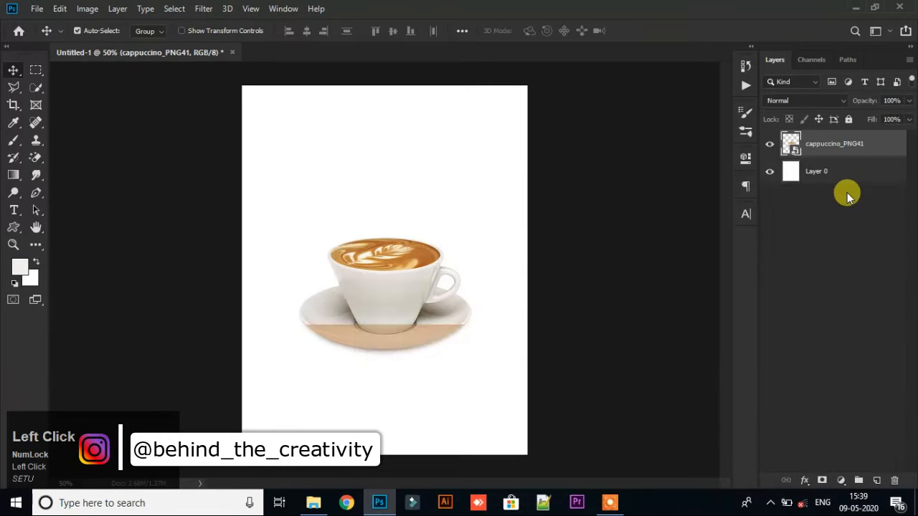
- Apply an orange-brown Color Overlay at 50% opacity to the white background layer, Layer 0
click(848, 173)
click(812, 479)
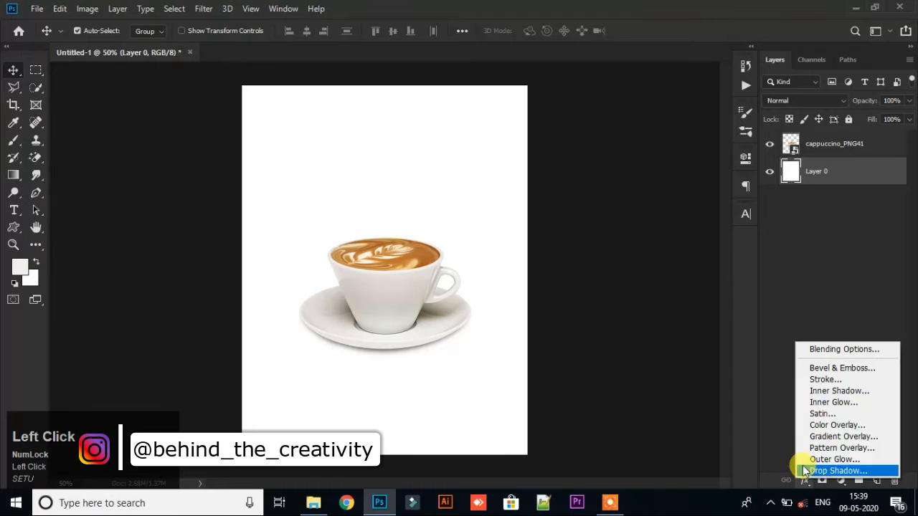
click(817, 425)
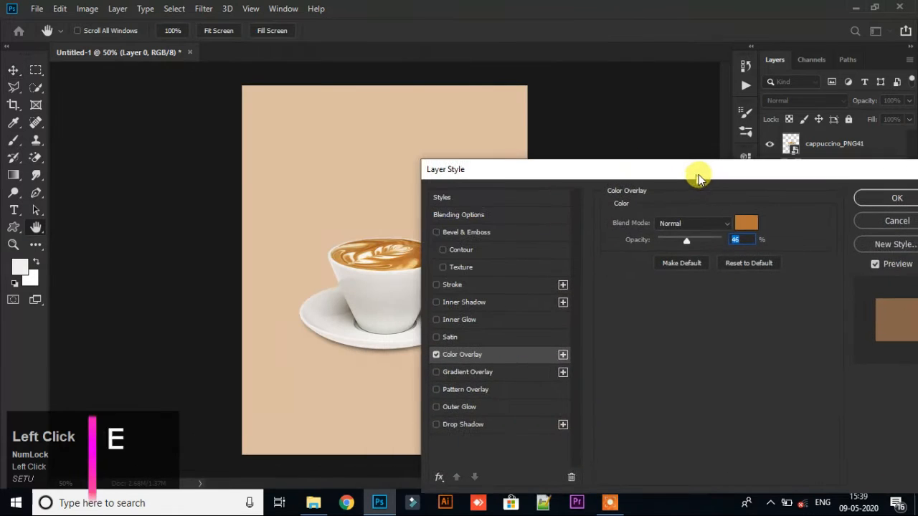
click(748, 220)
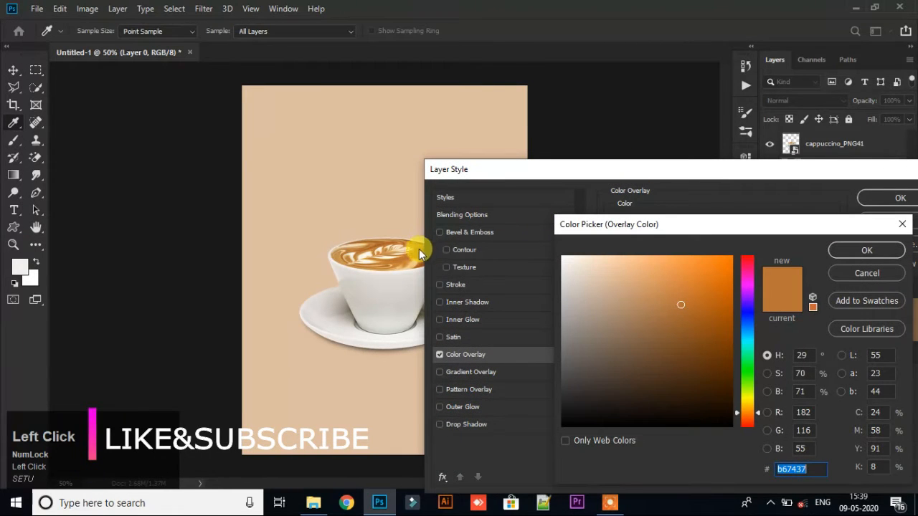
click(843, 252)
drag(750, 174, 827, 182)
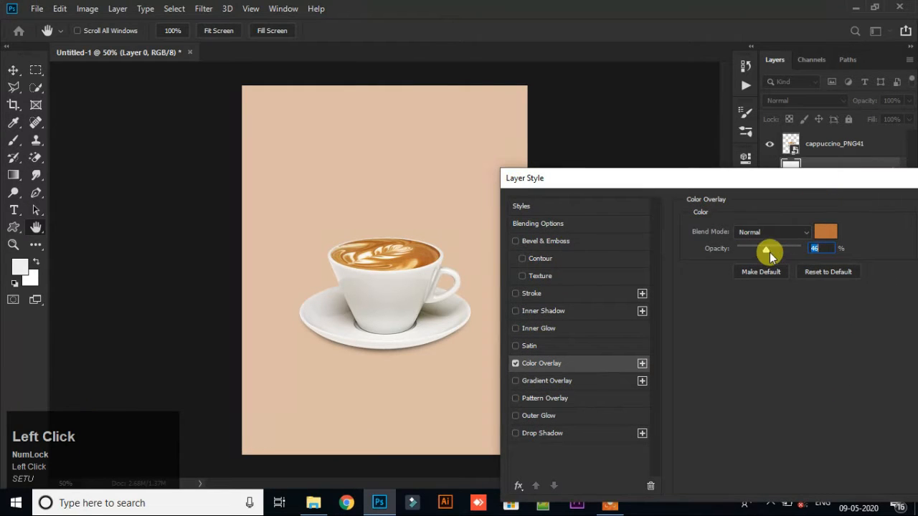
mouse_move(770, 252)
mouse_down()
mouse_move(820, 250)
mouse_move(775, 250)
mouse_up()
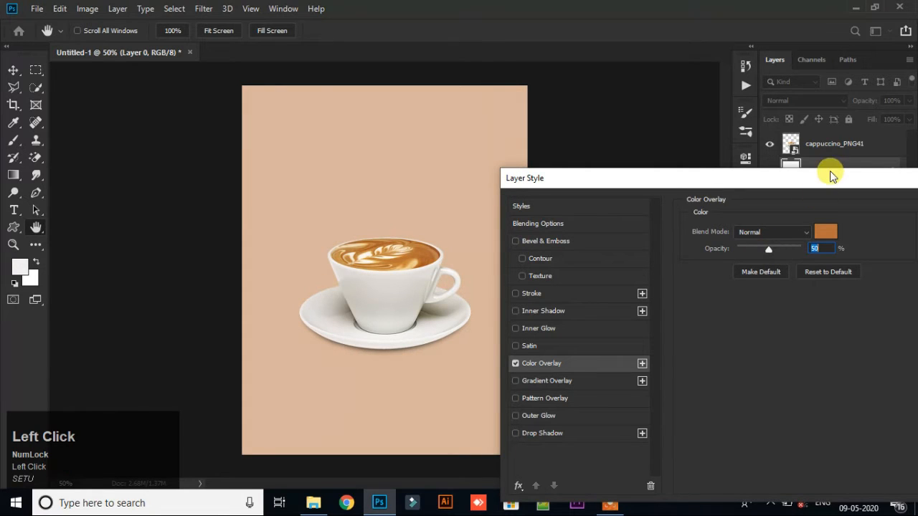
drag(832, 176, 690, 178)
click(840, 207)
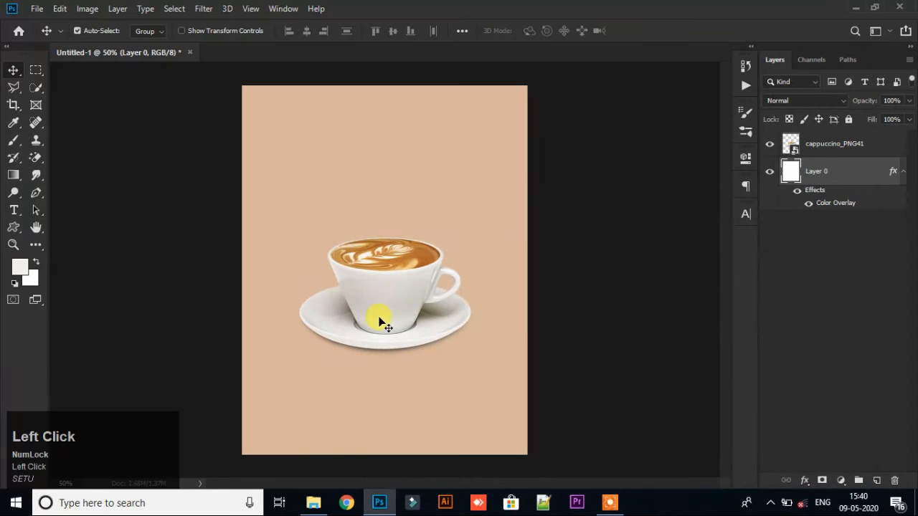
- Shift the cup about 0.3 in to the left and place the clipart4312597 coffee branch image on the canvas
drag(379, 318, 371, 315)
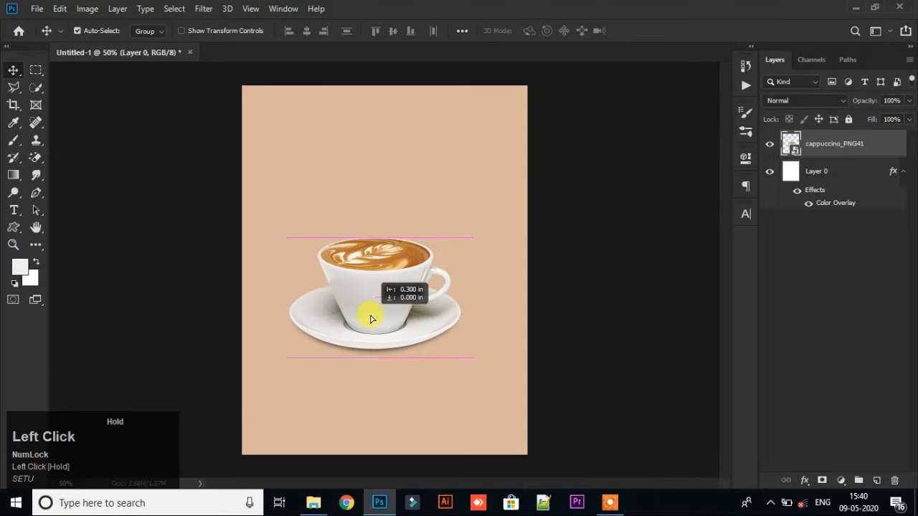
drag(371, 319, 372, 320)
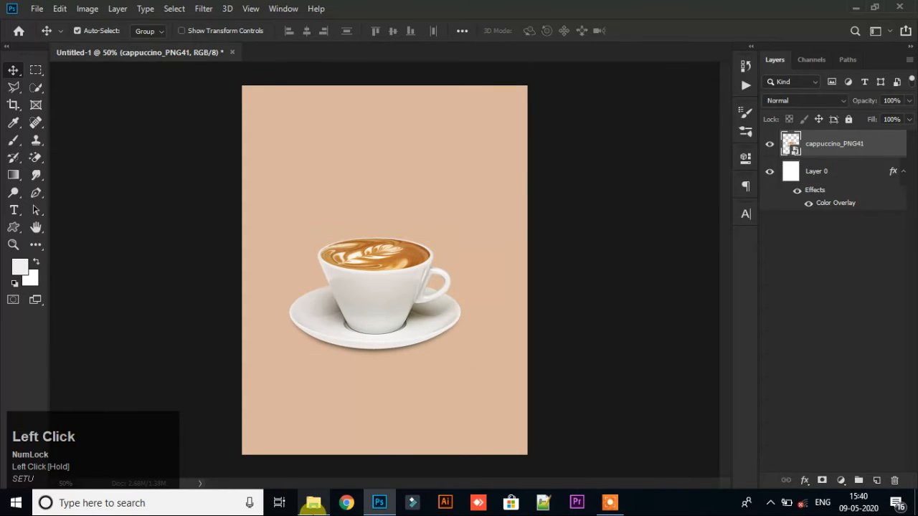
click(314, 503)
drag(344, 183, 406, 248)
drag(395, 164, 400, 166)
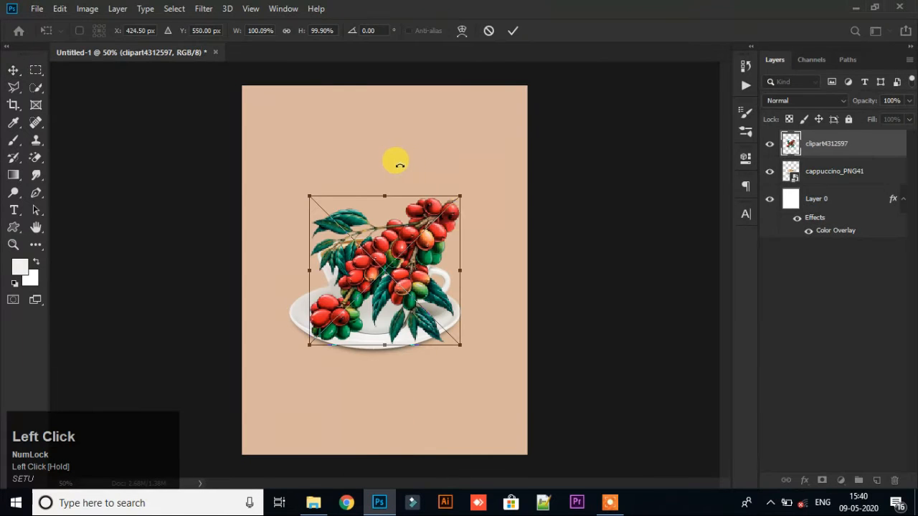
click(510, 40)
- Move the coffee branch into the canvas's upper-right corner and rotate it clockwise so its leaves hang downward
drag(441, 232, 546, 163)
key(ctrl+t)
drag(485, 142, 502, 93)
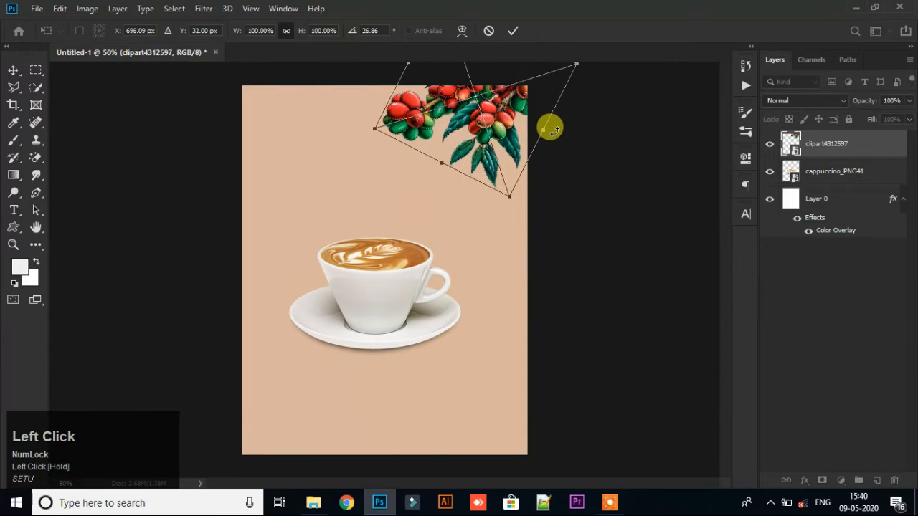
drag(550, 127, 544, 147)
- Duplicate the coffee branch twice, fitting one copy in the upper-left corner and one rotated about 157° along the left edge
drag(487, 134, 249, 204)
click(514, 32)
key(ctrl+t)
click(513, 31)
key(ctrl+t)
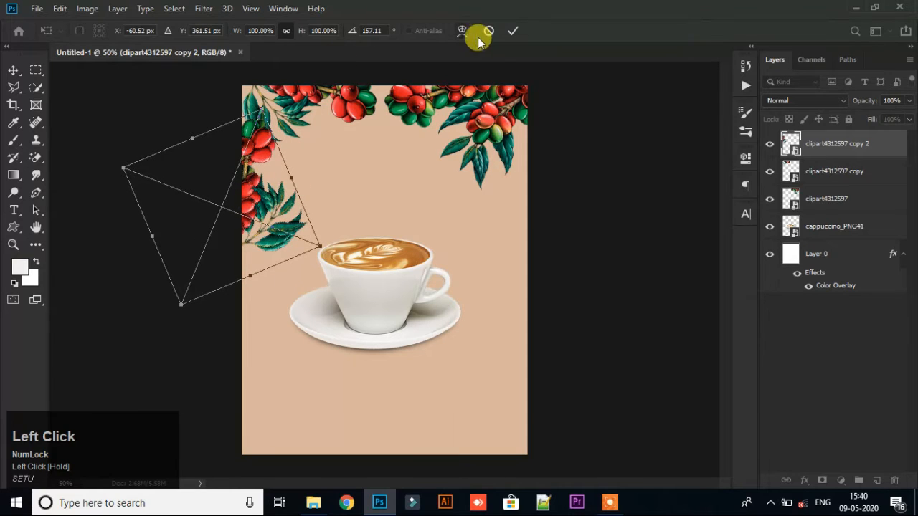
click(514, 31)
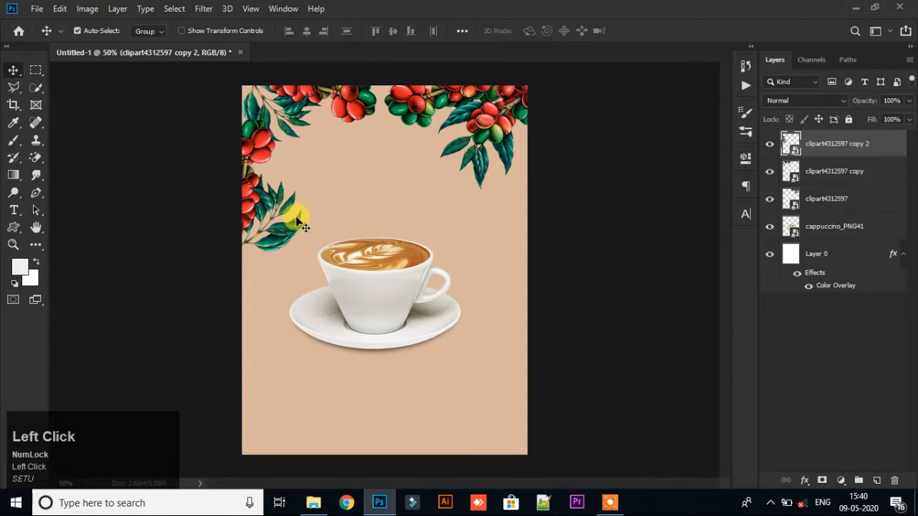
- Duplicate coffee branches along the lower left, right and bottom edges of the canvas, and nudge the lower-left copy down
drag(268, 229, 264, 363)
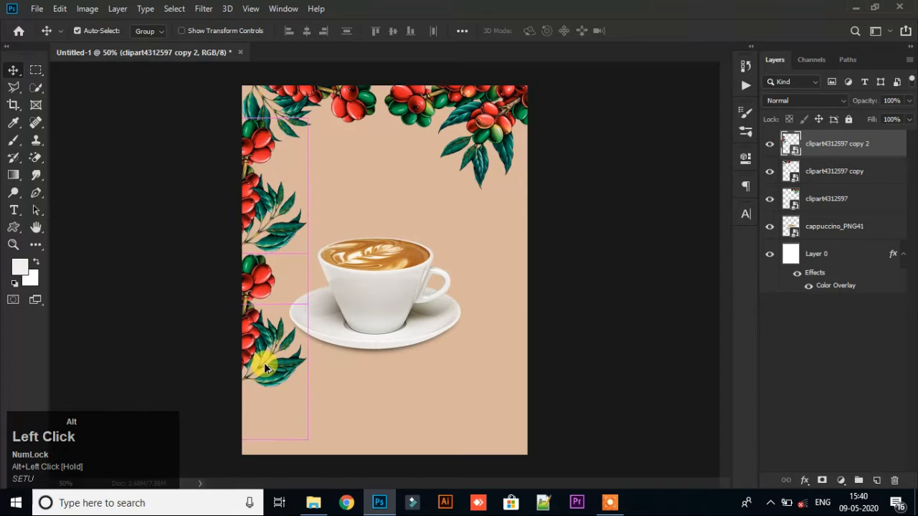
drag(269, 233, 568, 445)
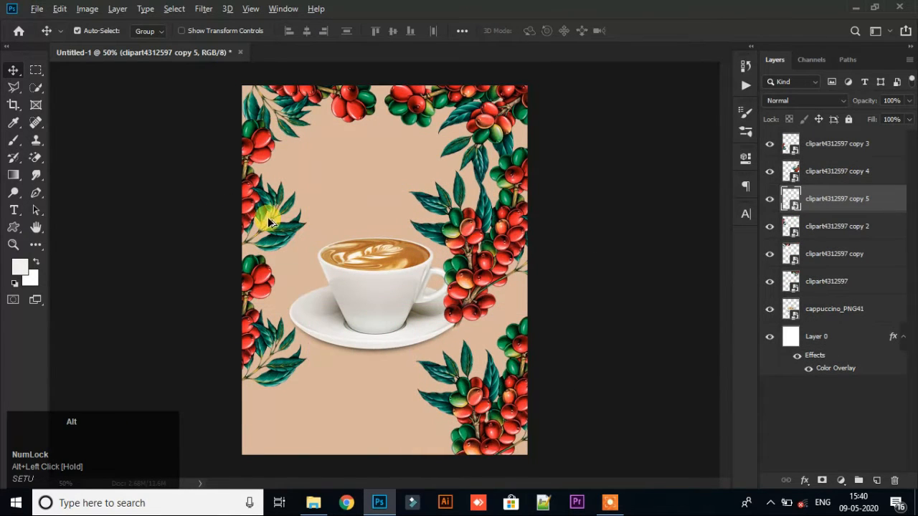
drag(269, 223, 325, 331)
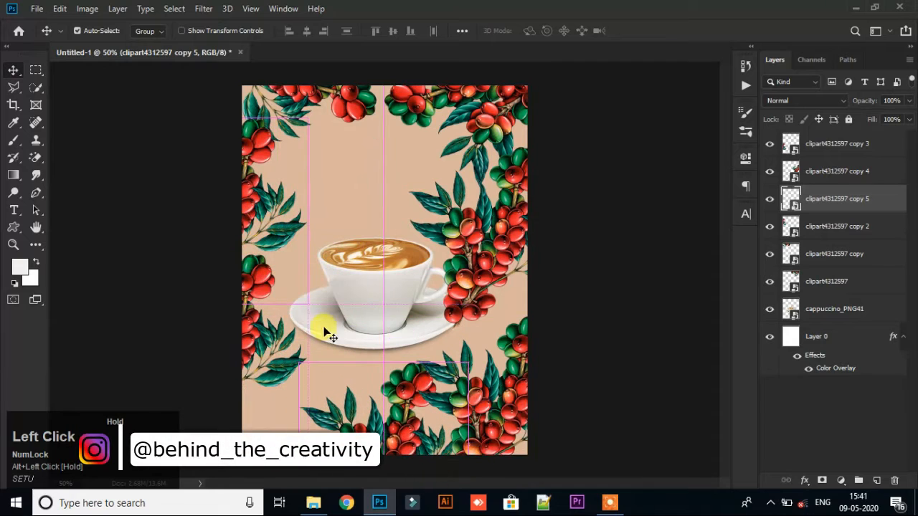
drag(259, 294, 258, 309)
- Rotate the upper-left-edge branch, clipart4312597 copy 2, to about -0.5° and reposition it against the canvas edge
drag(263, 239, 293, 236)
key(ctrl+z)
click(252, 208)
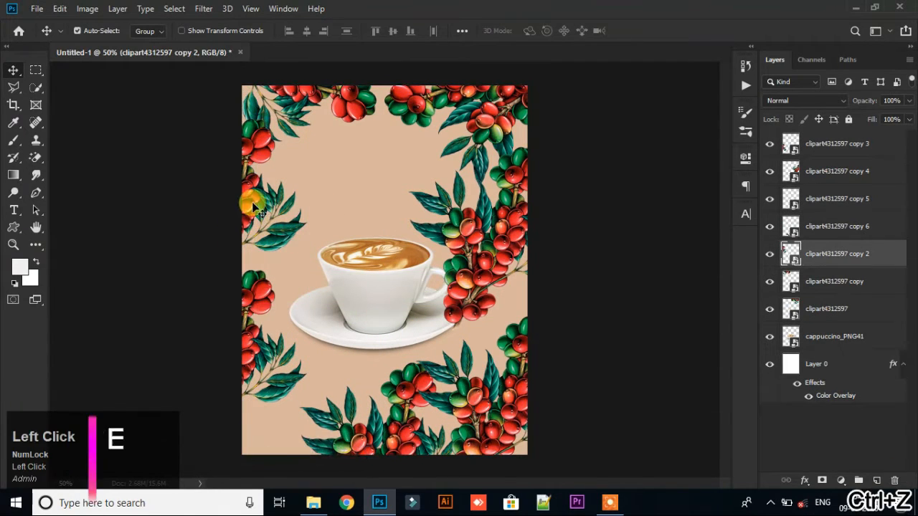
drag(253, 208, 310, 192)
key(ctrl+t)
drag(369, 149, 170, 217)
drag(265, 202, 248, 195)
drag(307, 185, 269, 188)
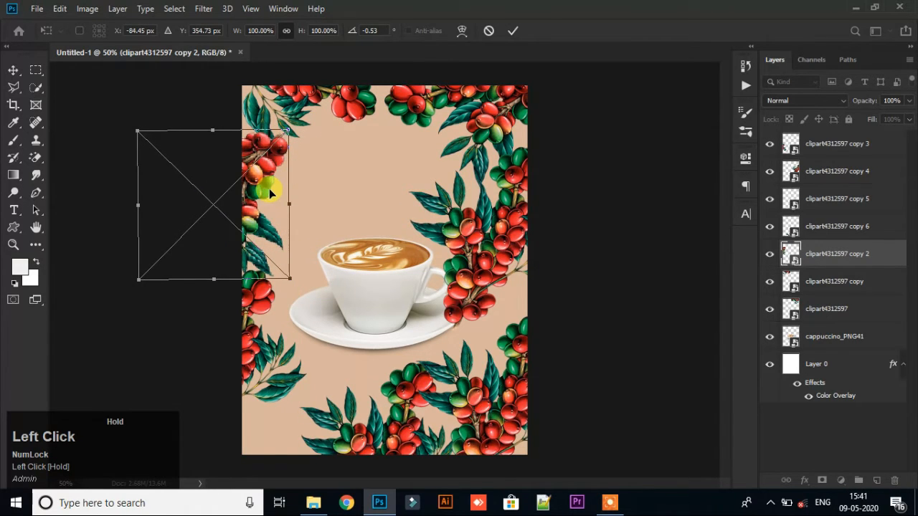
click(509, 31)
- Rotate the upper-left corner branch, clipart4312597 copy, to about -141° and reposition it against the canvas's top edge
drag(292, 104, 291, 111)
key(ctrl+t)
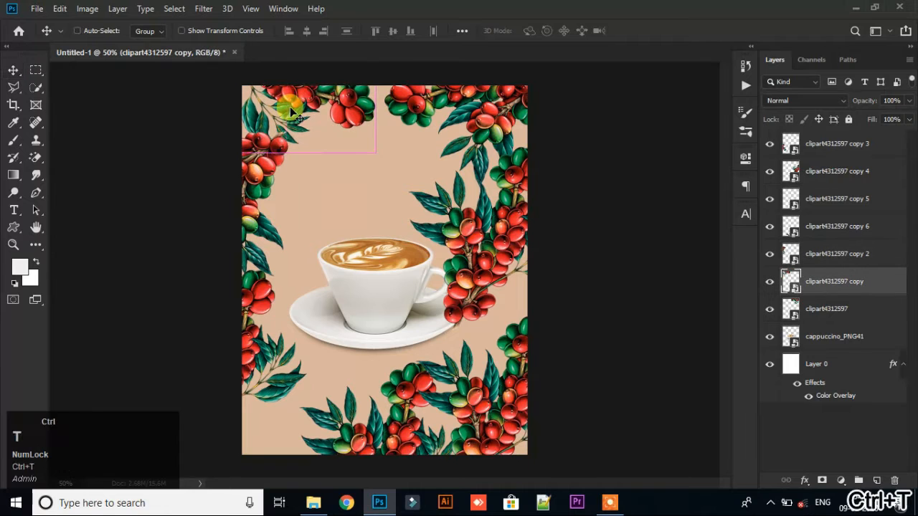
drag(394, 75, 379, 21)
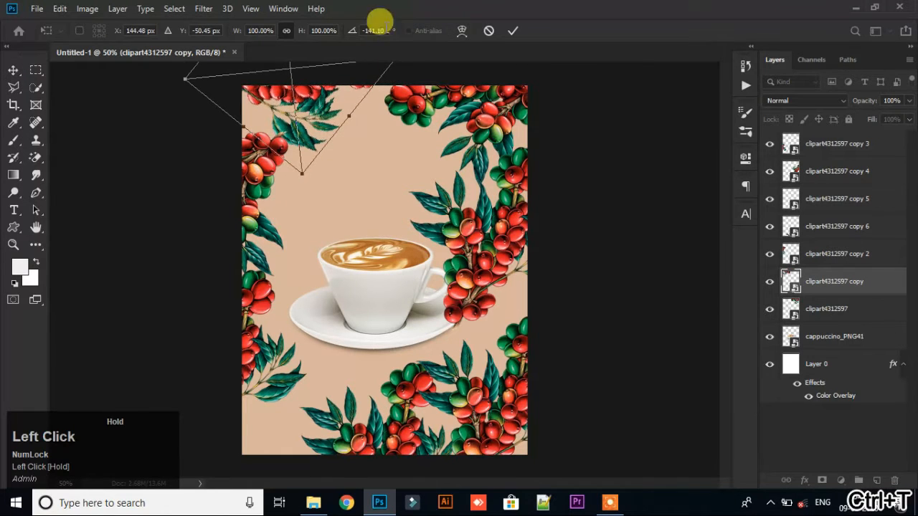
drag(345, 87, 350, 113)
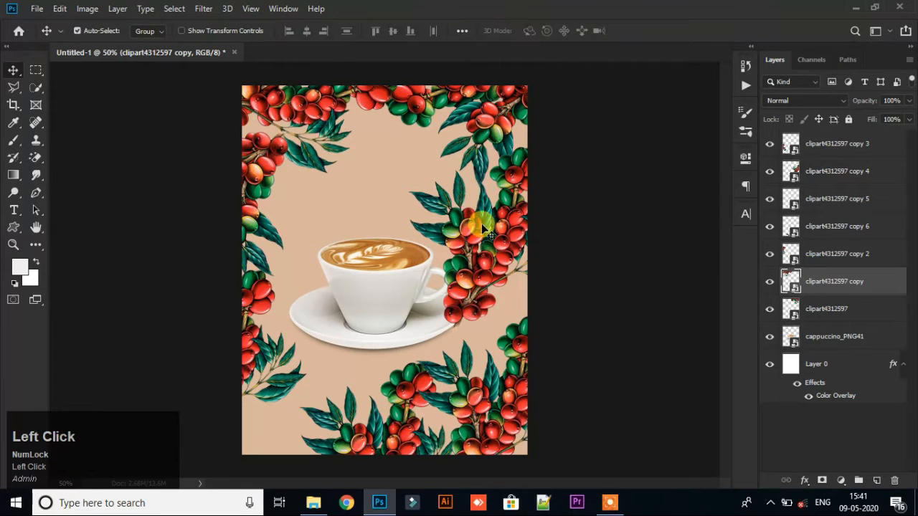
- Rotate the right-edge branch, clipart4312597 copy 4, to about -67° and move it up along the canvas's upper right edge
drag(492, 238, 500, 246)
key(ctrl+t)
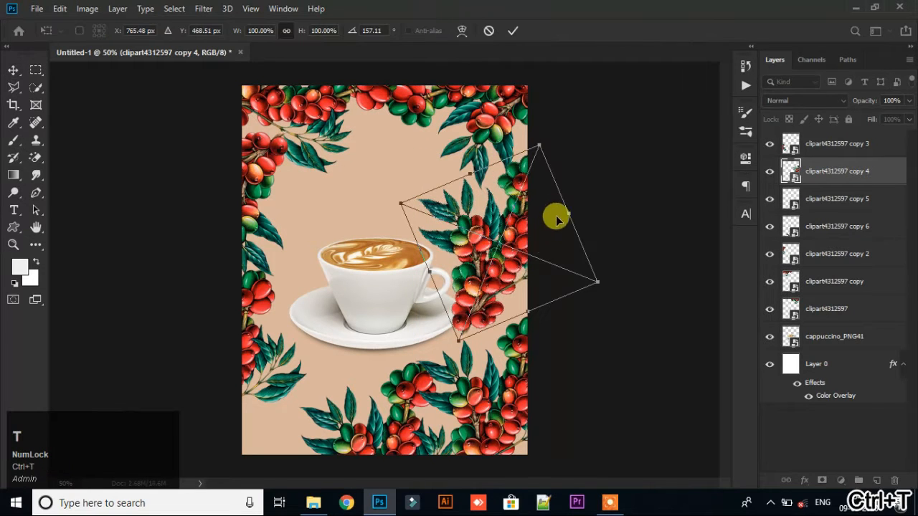
drag(596, 190, 607, 232)
drag(542, 256, 603, 173)
drag(659, 164, 635, 182)
mouse_move(543, 209)
mouse_down()
mouse_move(527, 215)
mouse_move(539, 201)
mouse_up()
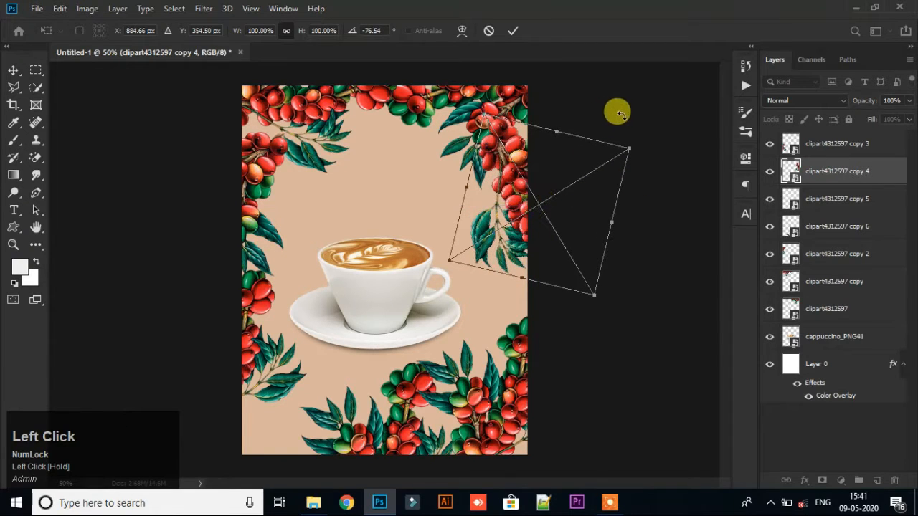
drag(620, 114, 621, 141)
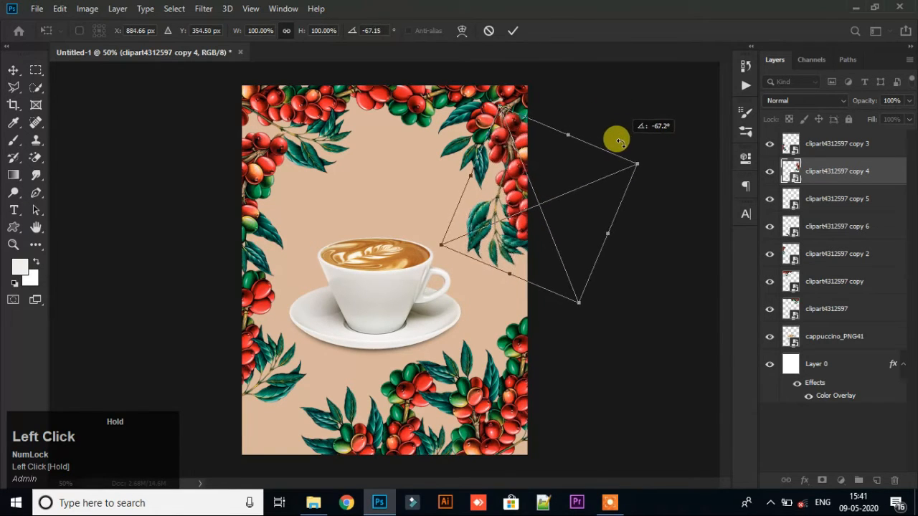
click(514, 31)
- Move the lower-right branch, clipart4312597 copy 5, up along the right edge and rotate it to about -60° so its leaves hang down
drag(502, 420, 519, 366)
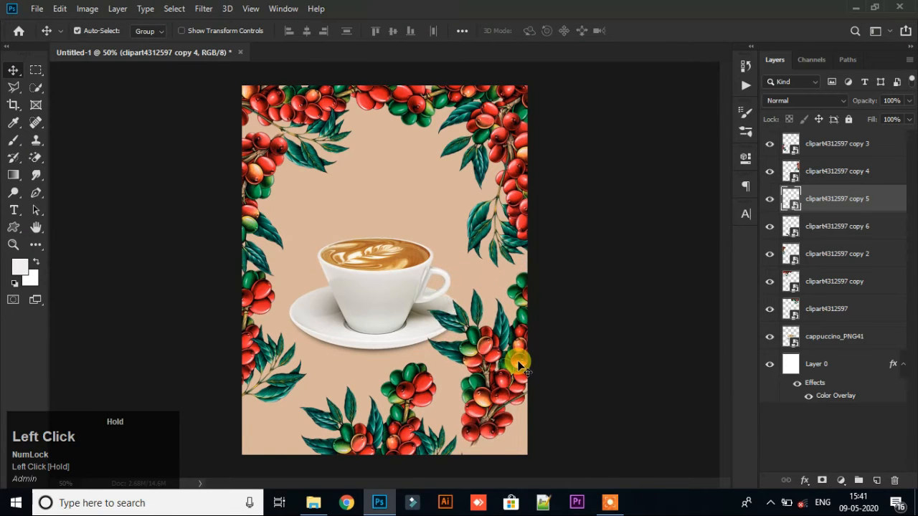
key(ctrl+t)
drag(611, 326, 601, 251)
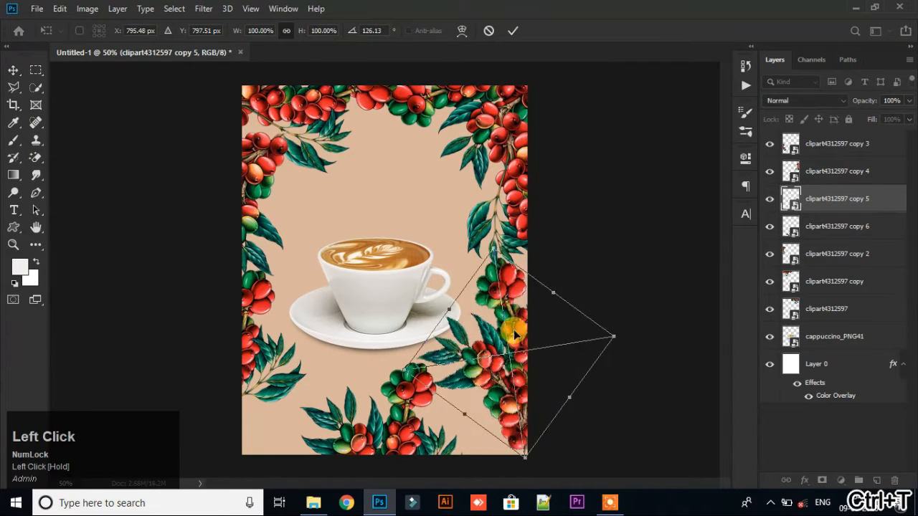
drag(513, 332, 531, 335)
drag(558, 272, 551, 337)
click(512, 30)
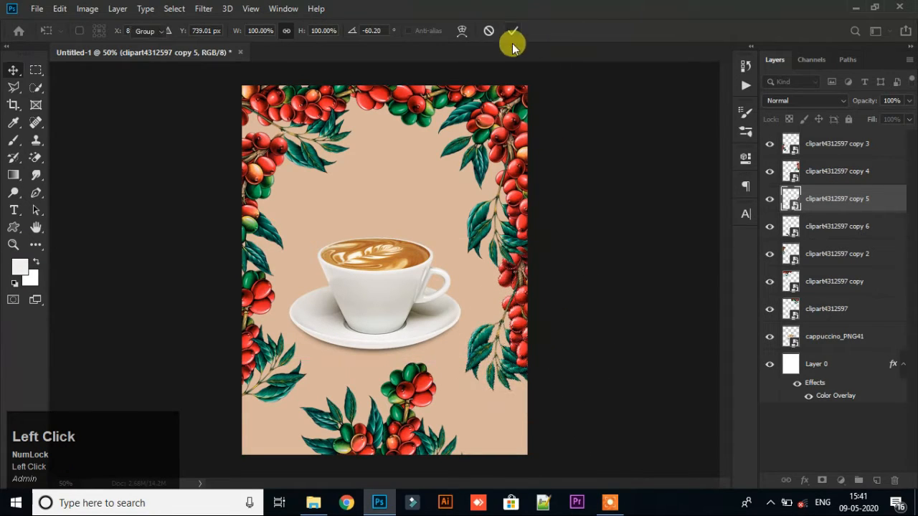
- Move the bottom branch, clipart4312597 copy 6, into the canvas's lower-left corner and rotate it to about 91°
click(394, 421)
key(ctrl+t)
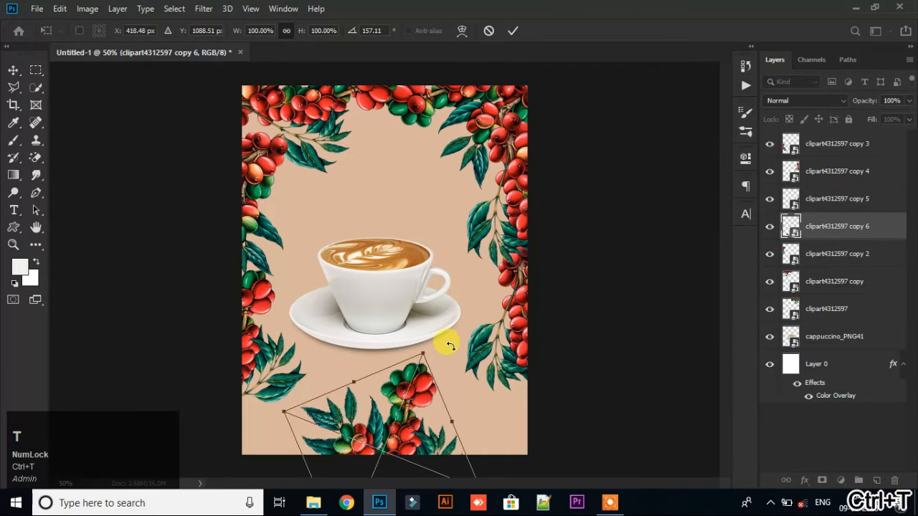
drag(442, 348, 274, 414)
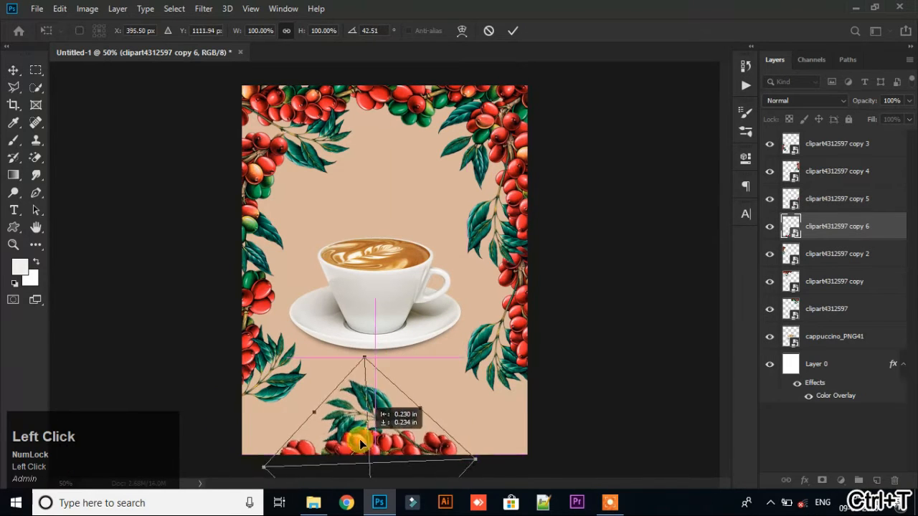
drag(359, 436, 316, 436)
drag(400, 394, 372, 422)
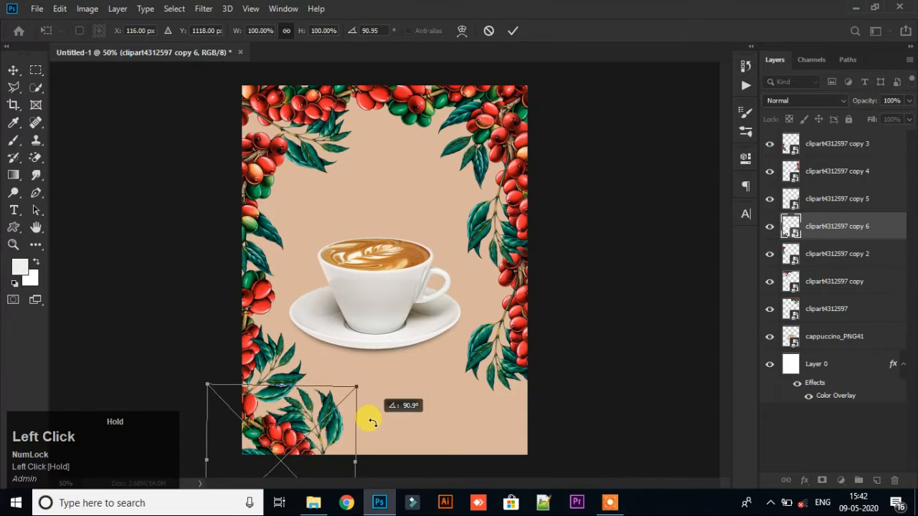
click(513, 31)
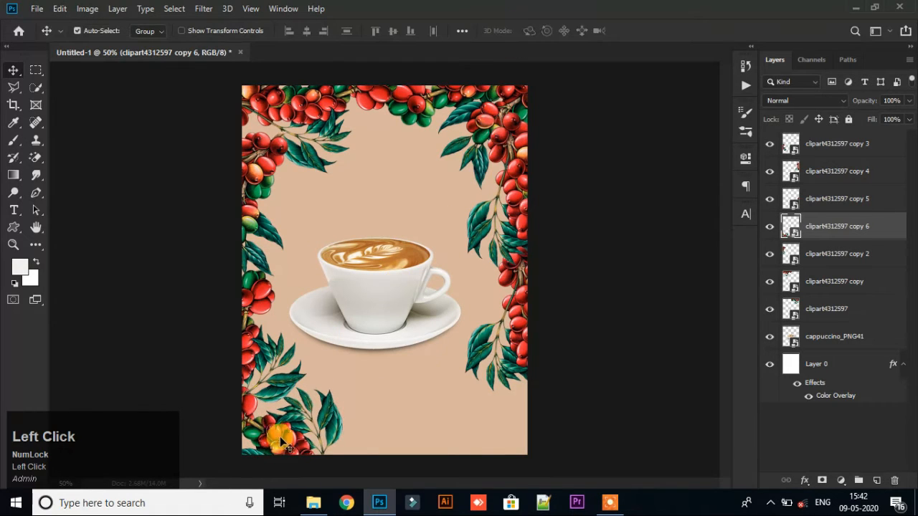
- Duplicate the lower-left corner branch into the lower-right corner and rotate the copy to about -176°
drag(285, 440, 480, 437)
key(ctrl+t)
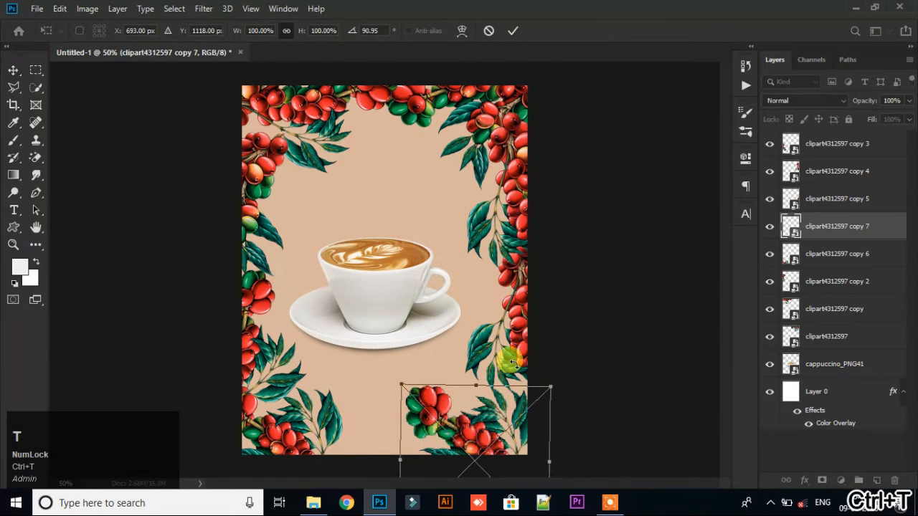
drag(514, 363, 511, 449)
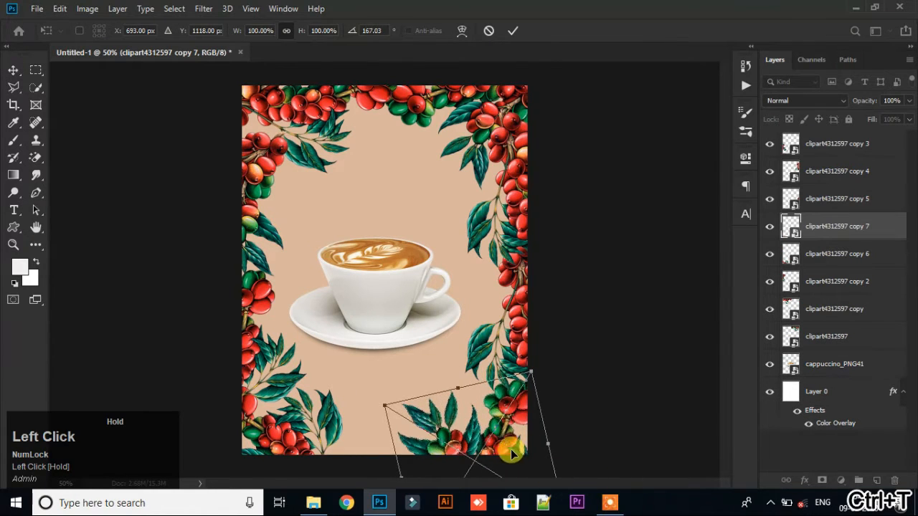
drag(558, 386, 503, 412)
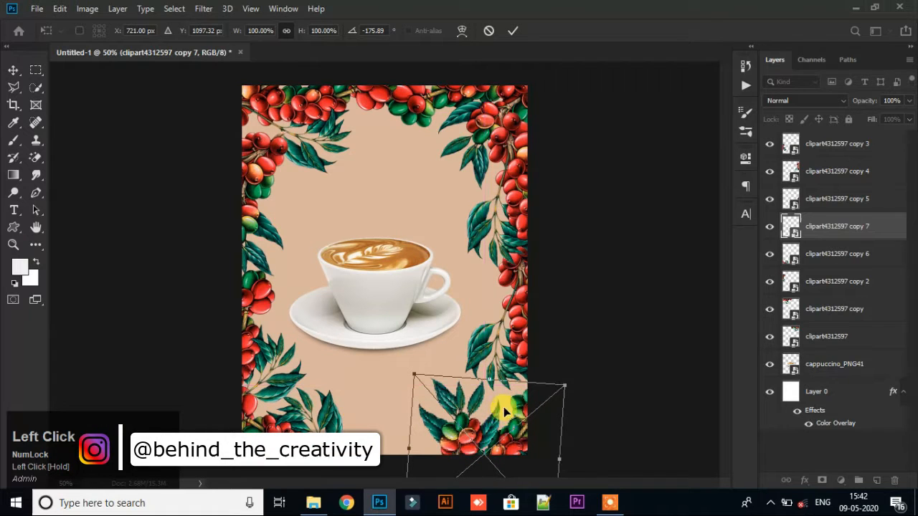
click(510, 32)
- Duplicate the lower-right corner branch to the middle of the bottom edge and rotate the copy to about -96°
drag(474, 441, 371, 456)
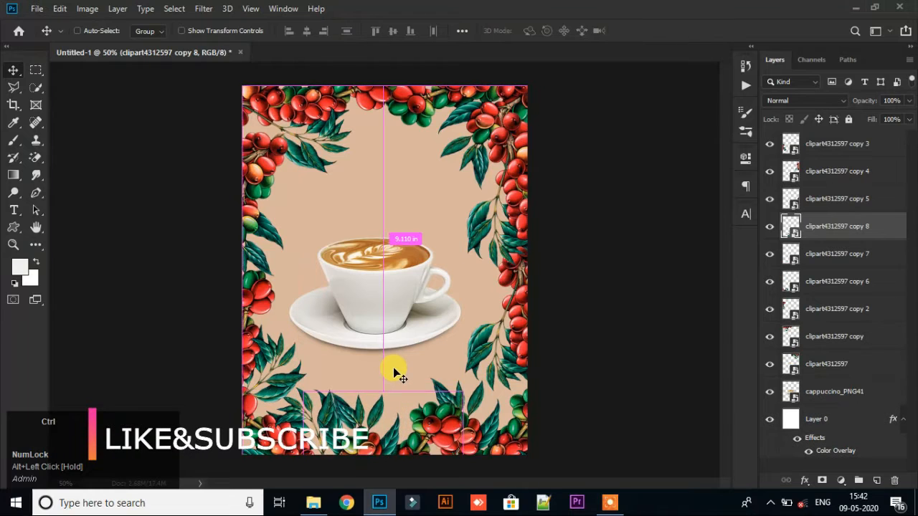
key(ctrl+t)
drag(385, 342, 506, 457)
drag(567, 506, 552, 469)
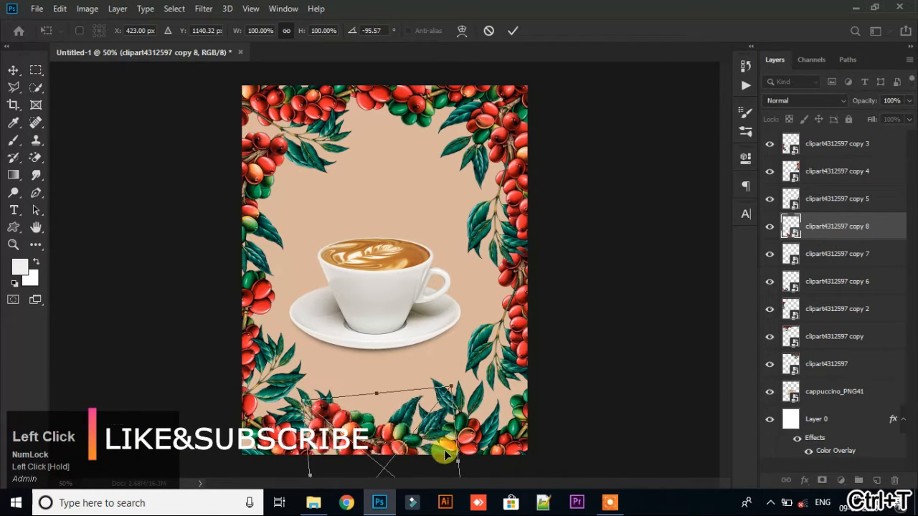
mouse_move(434, 438)
mouse_down()
mouse_move(464, 450)
mouse_move(449, 436)
mouse_up()
click(514, 29)
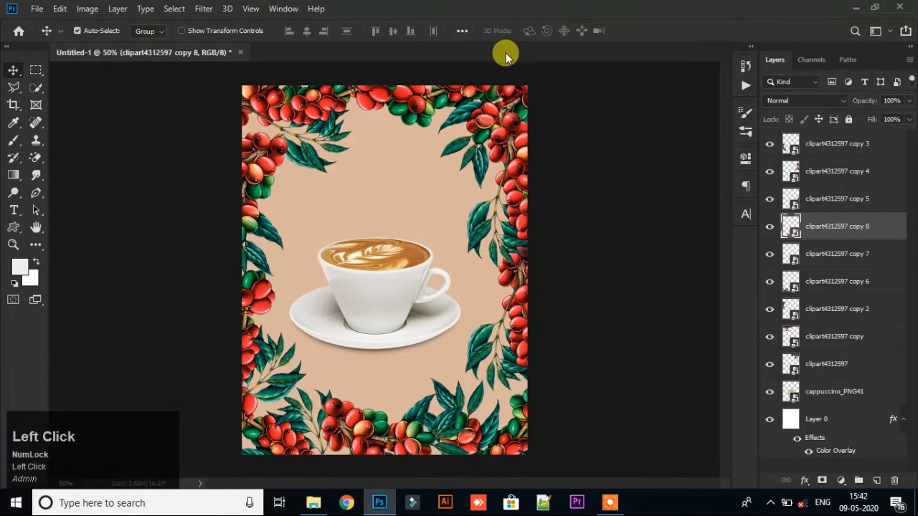
- Nudge the branches in the upper corners and along the left and upper right edges to even out the frame
drag(505, 233, 507, 228)
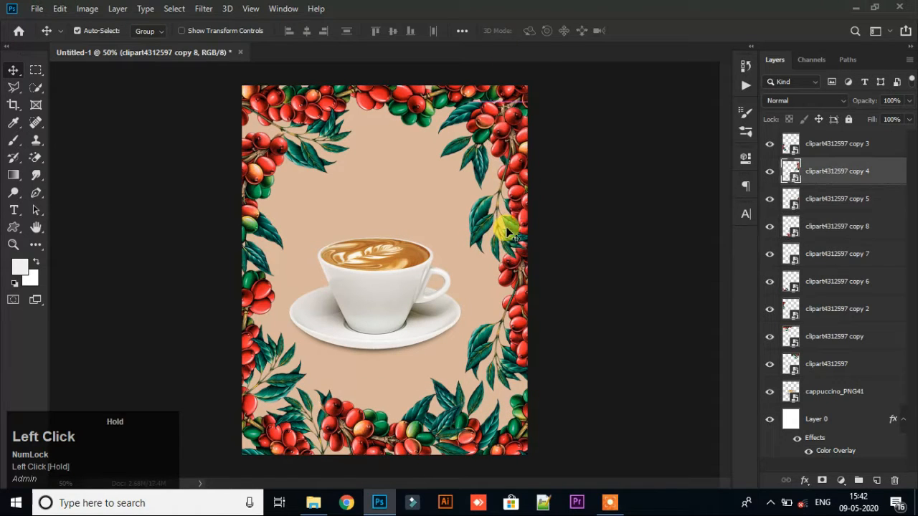
drag(481, 134, 478, 117)
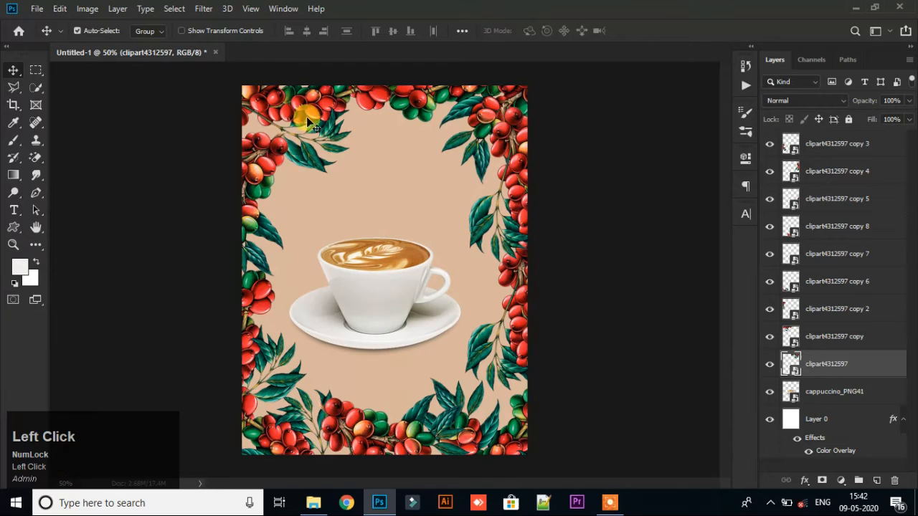
drag(303, 113, 285, 138)
mouse_move(266, 165)
mouse_down()
mouse_move(262, 149)
mouse_move(266, 156)
mouse_up()
click(248, 300)
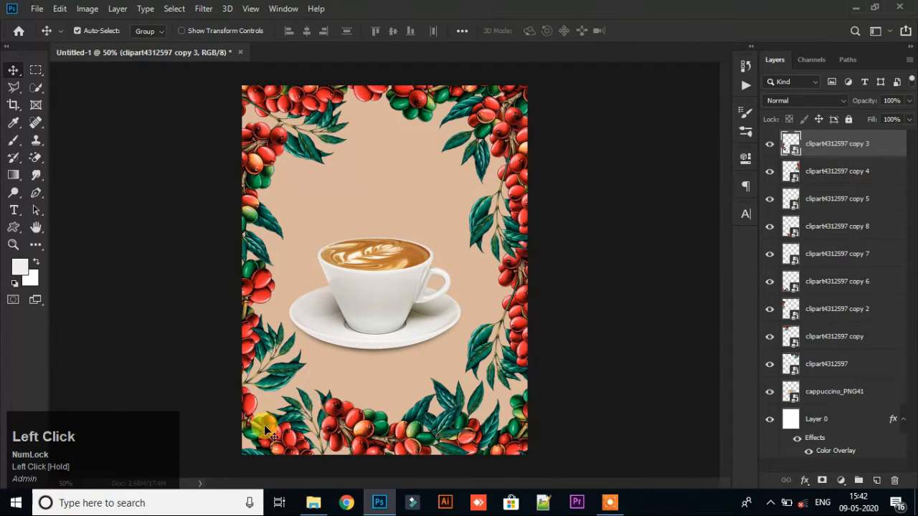
- Rotate the lower-left corner branch, clipart4312597 copy 6, to about -65° and shift it to fill the corner
drag(262, 423, 262, 414)
key(ctrl+t)
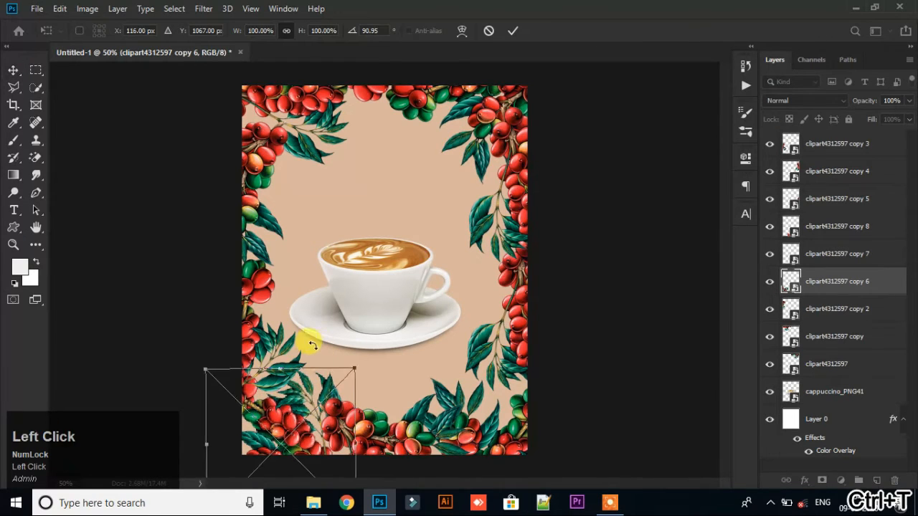
drag(303, 342, 156, 416)
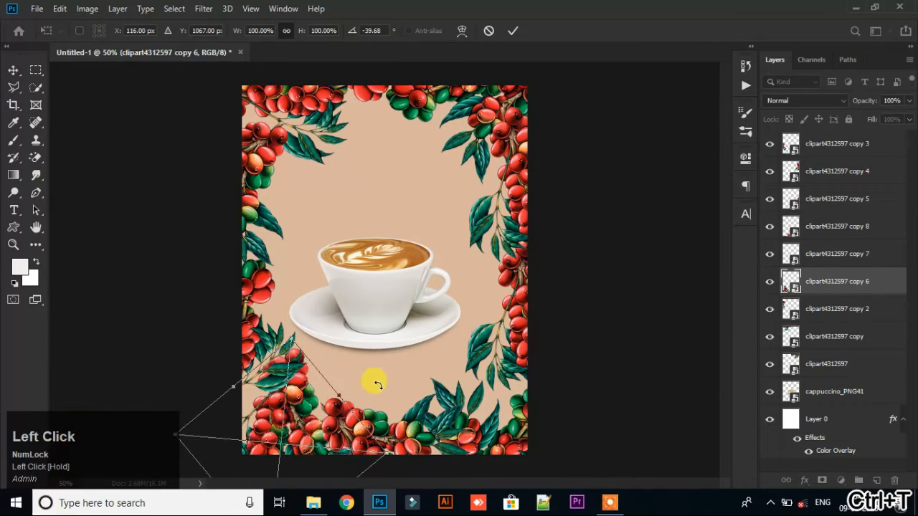
drag(378, 386, 323, 366)
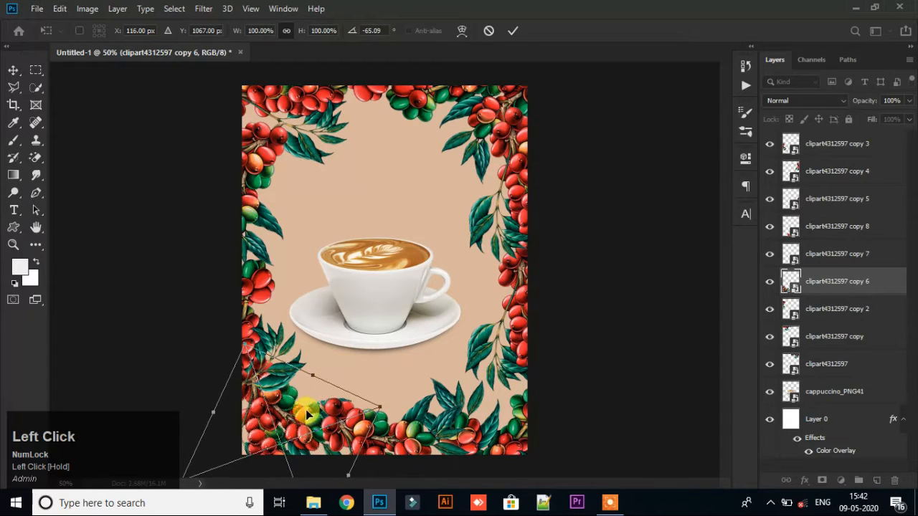
drag(307, 414, 297, 415)
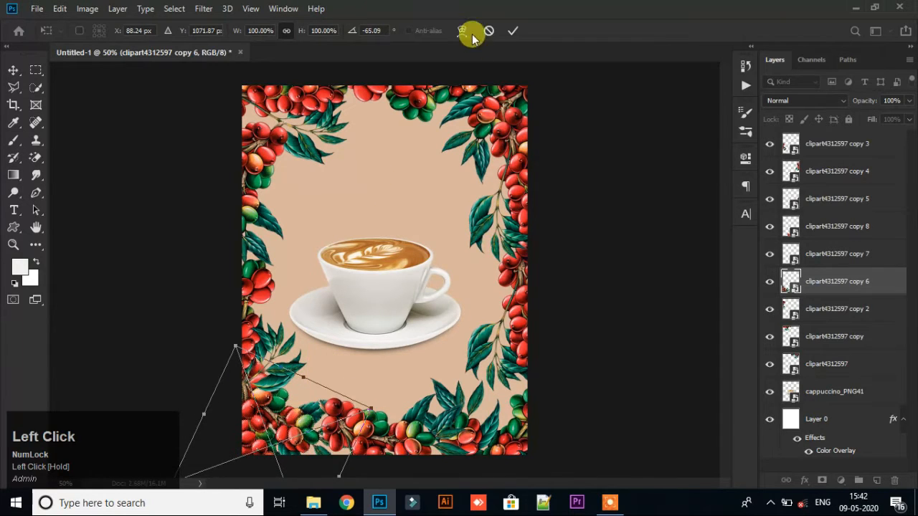
click(515, 32)
- Shift the two left-edge branches upward and slightly inward, and nudge the cappuccino cup slightly up
drag(246, 225, 258, 185)
key(ctrl+z)
ctrl+click(252, 203)
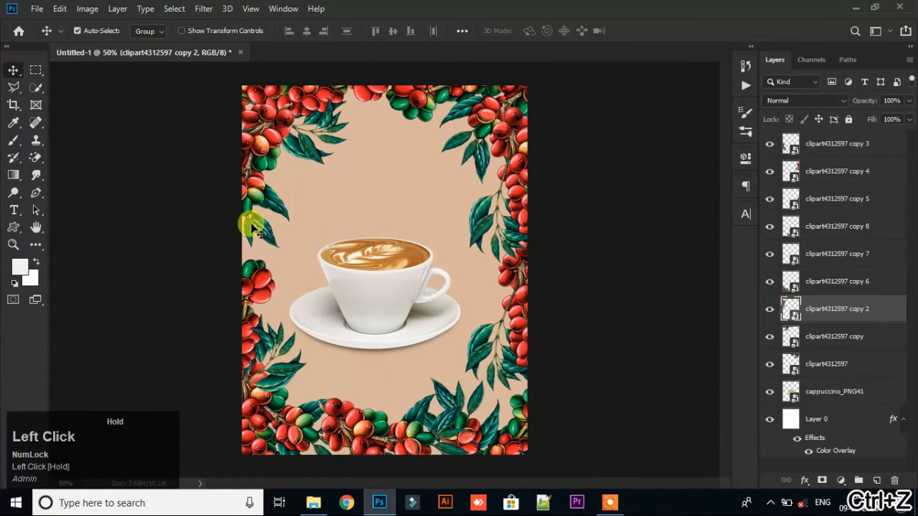
click(259, 282)
mouse_move(259, 282)
mouse_down()
mouse_move(267, 259)
mouse_move(266, 269)
mouse_up()
mouse_move(369, 308)
mouse_down()
mouse_move(366, 285)
mouse_move(365, 314)
mouse_up()
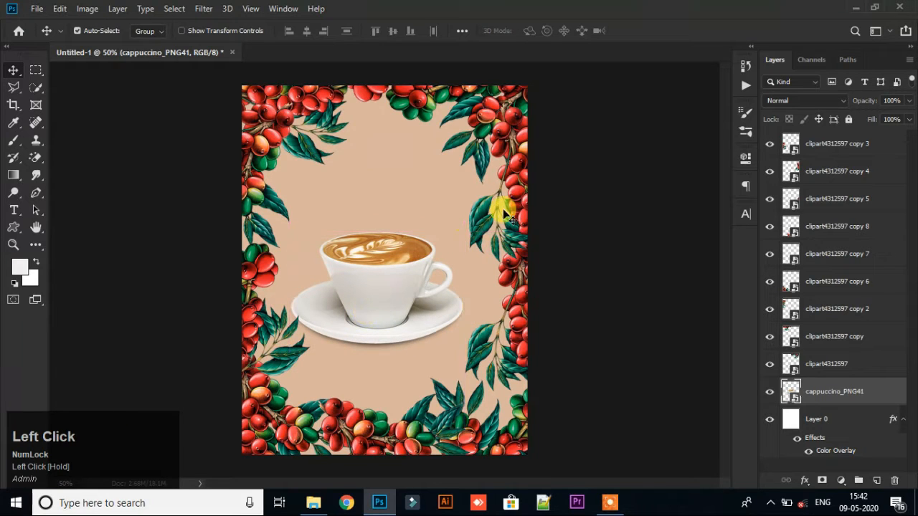
- Fine-tune the positions of the branches along the upper right edge, the top edge and the upper-left corner
drag(498, 205, 492, 181)
mouse_move(489, 136)
mouse_down()
mouse_move(494, 121)
mouse_move(493, 131)
mouse_up()
drag(369, 91, 368, 86)
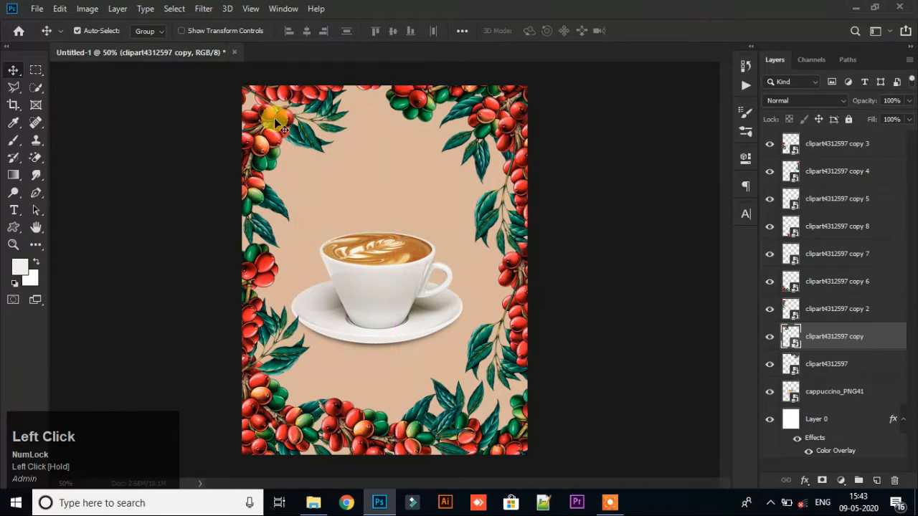
drag(266, 115, 267, 127)
drag(307, 97, 310, 104)
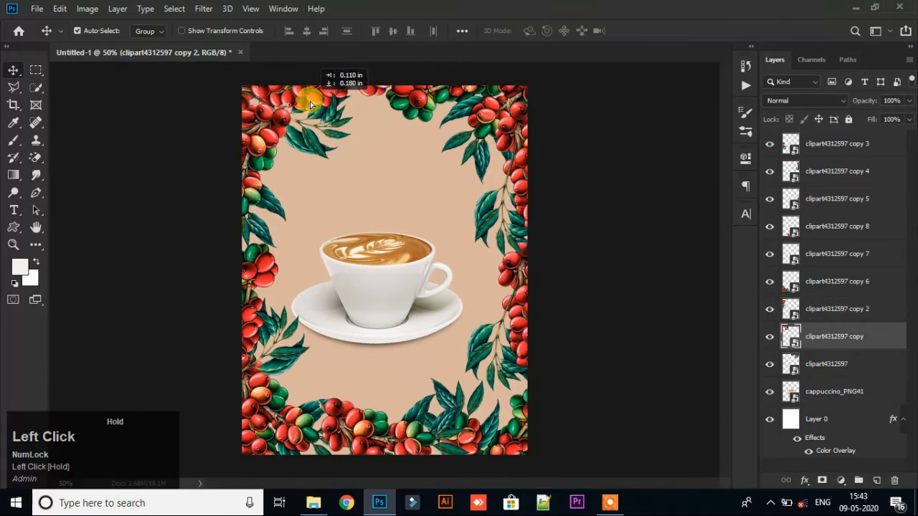
- Move the cappuccino cup slightly right and nudge the lower right-edge branch, clipart4312597 copy 5, toward the canvas edge
click(485, 231)
click(393, 300)
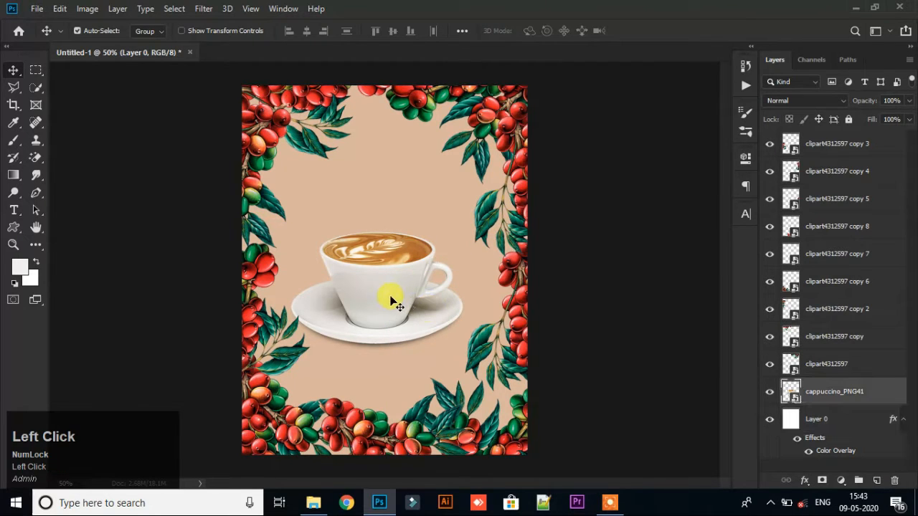
drag(393, 300, 402, 301)
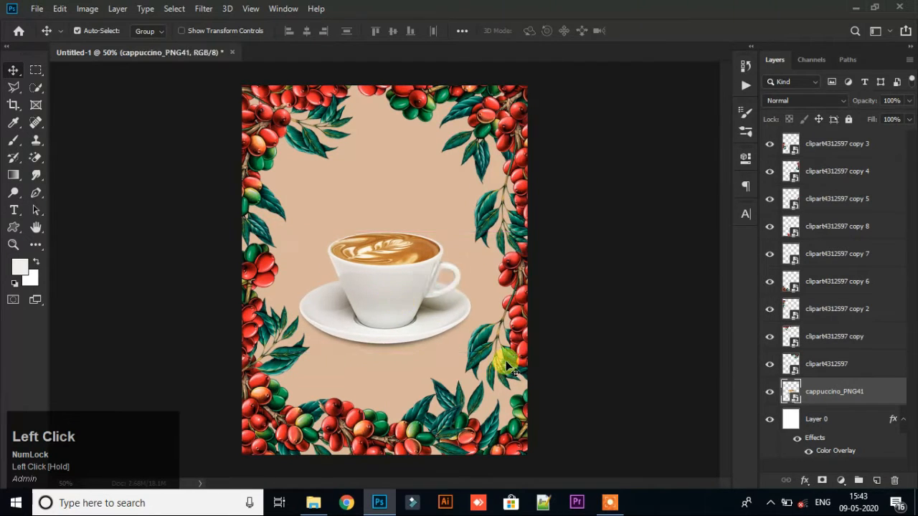
drag(508, 367, 530, 344)
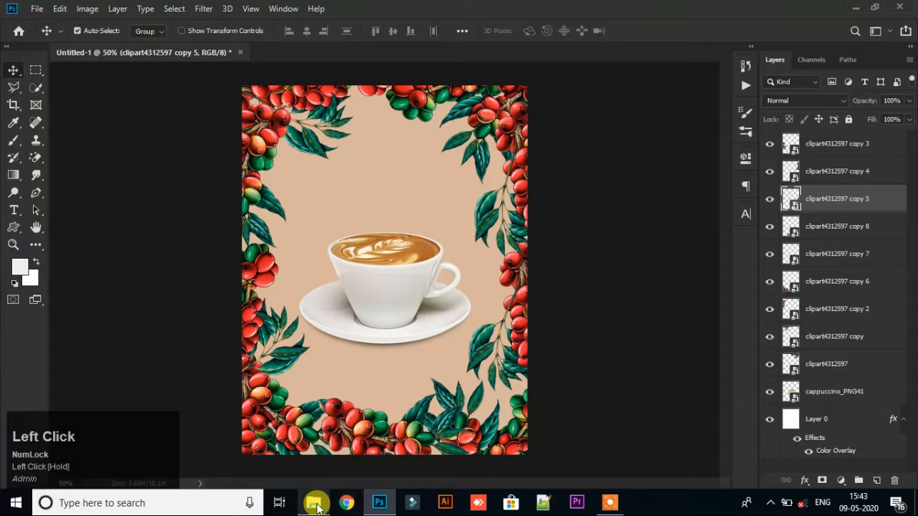
- Place the Coffee beans image from File Explorer into the poster and position it at the front right of the saucer
click(313, 503)
drag(576, 190, 413, 303)
click(515, 34)
drag(403, 267, 439, 331)
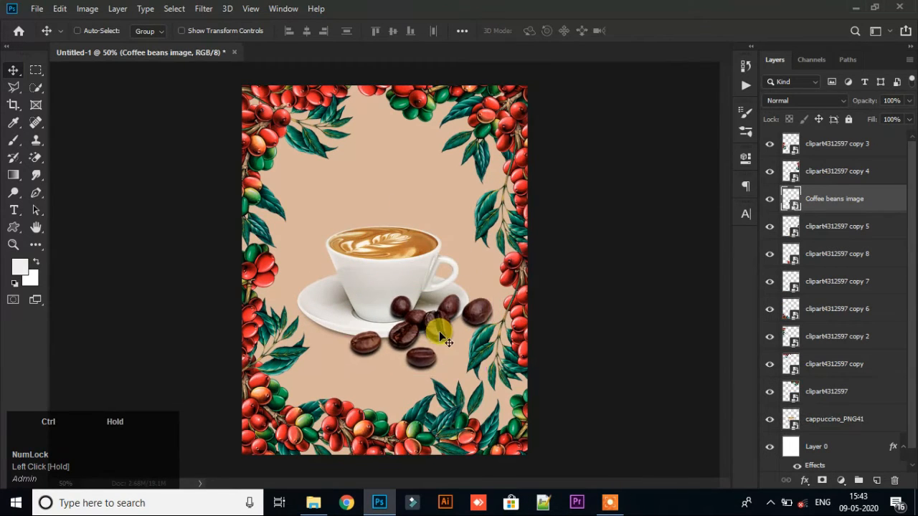
- Scale the coffee beans down to about 69% and settle them against the saucer's front right edge
key(ctrl+t)
drag(484, 282, 443, 305)
drag(382, 332, 404, 316)
click(512, 30)
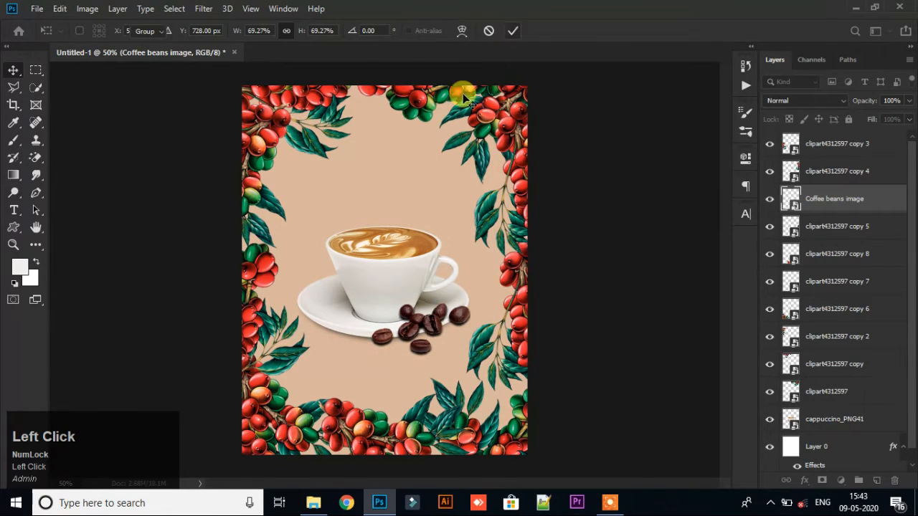
- Shift the cappuccino cup and the coffee beans slightly down, and scale the beans down a little
drag(404, 277, 432, 325)
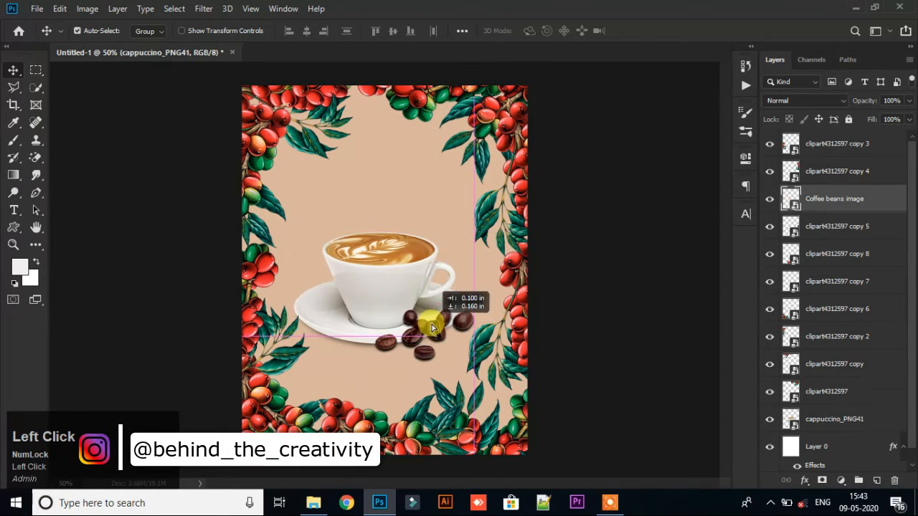
key(ctrl+t)
drag(478, 305, 455, 300)
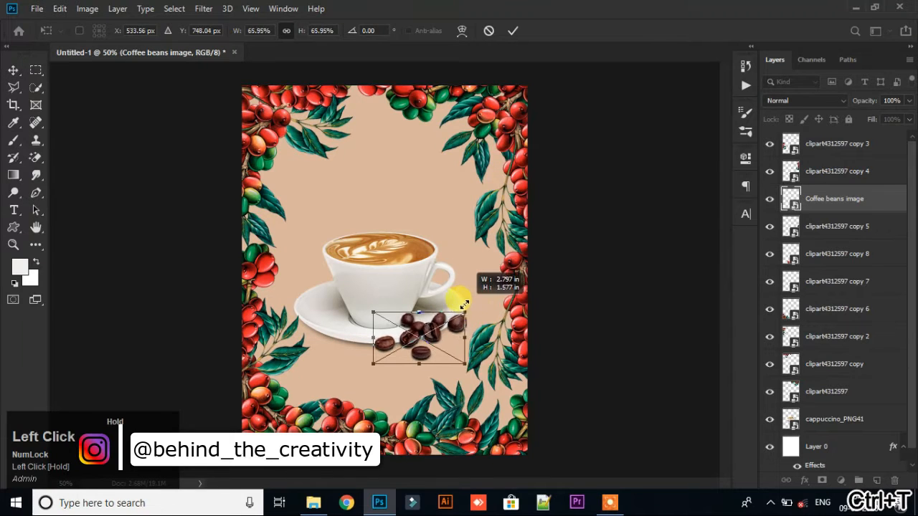
click(514, 31)
- Scale the cappuccino cup down to about 64% and lower it together with the coffee beans toward the poster's bottom branches
click(411, 259)
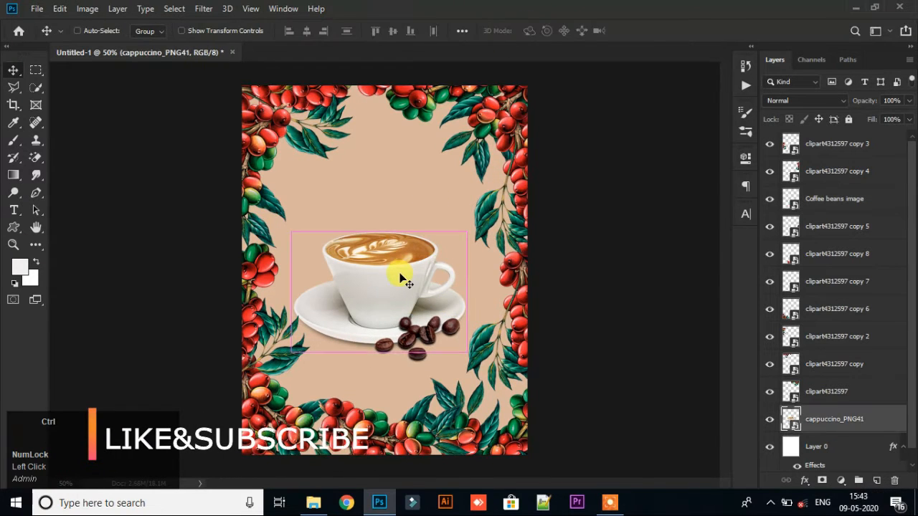
key(ctrl+t)
drag(482, 216, 454, 237)
drag(402, 275, 424, 305)
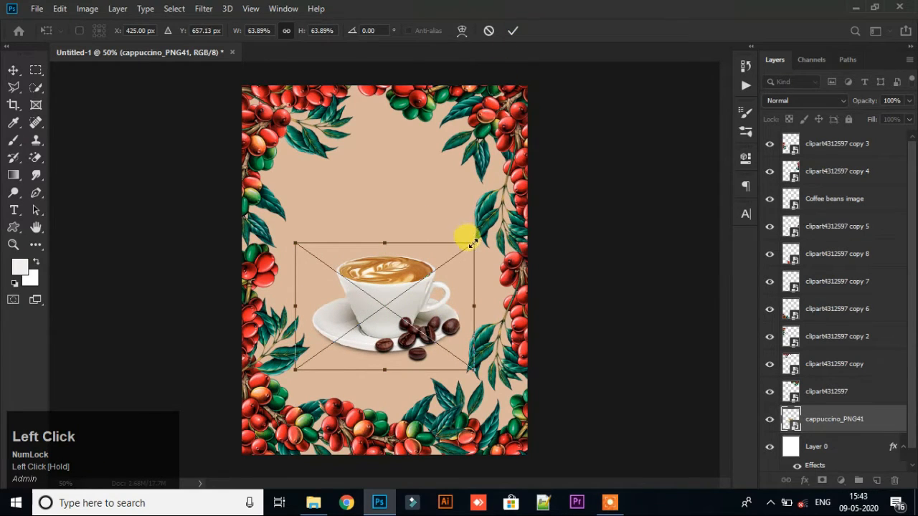
drag(471, 244, 472, 237)
click(512, 30)
mouse_move(405, 322)
mouse_down()
mouse_move(426, 363)
mouse_move(397, 331)
mouse_move(424, 348)
mouse_move(424, 362)
mouse_move(429, 355)
mouse_move(390, 322)
mouse_move(391, 330)
mouse_up()
click(418, 350)
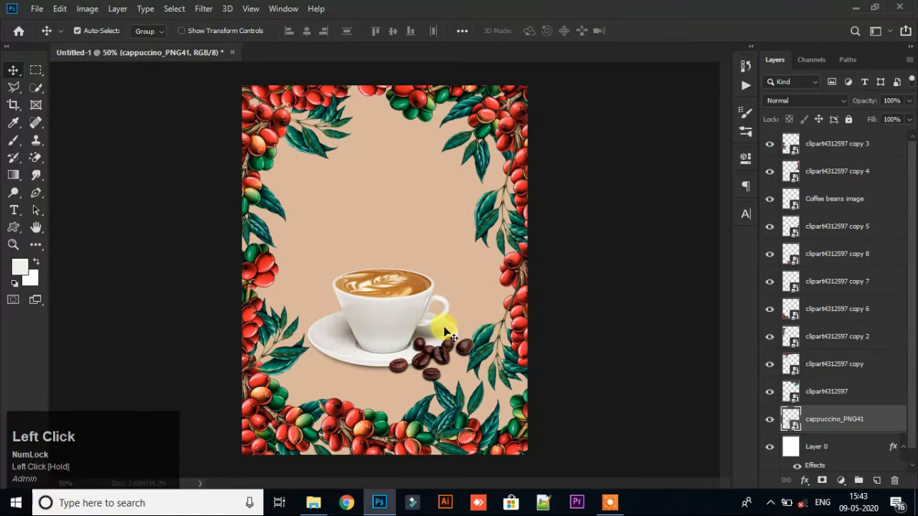
- Draw a white circle of about 348 px with the Ellipse tool and position it just above the cup
right_click(15, 226)
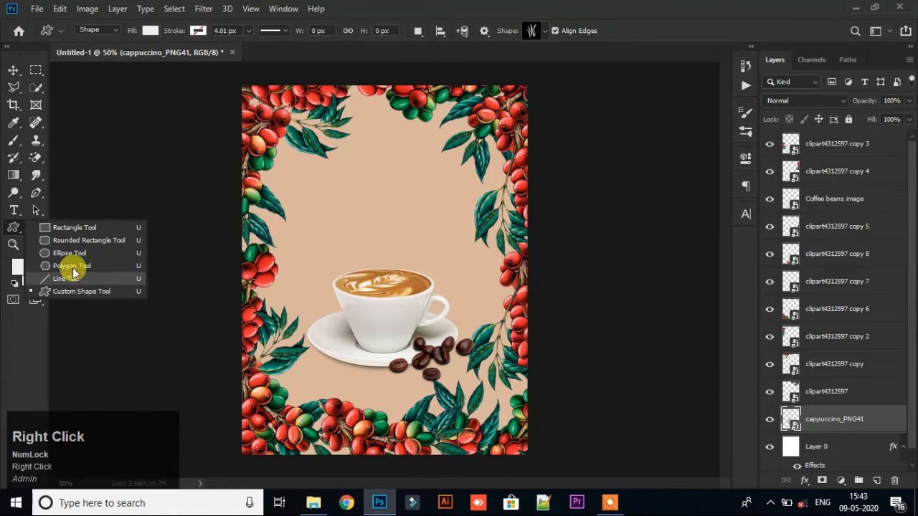
click(70, 253)
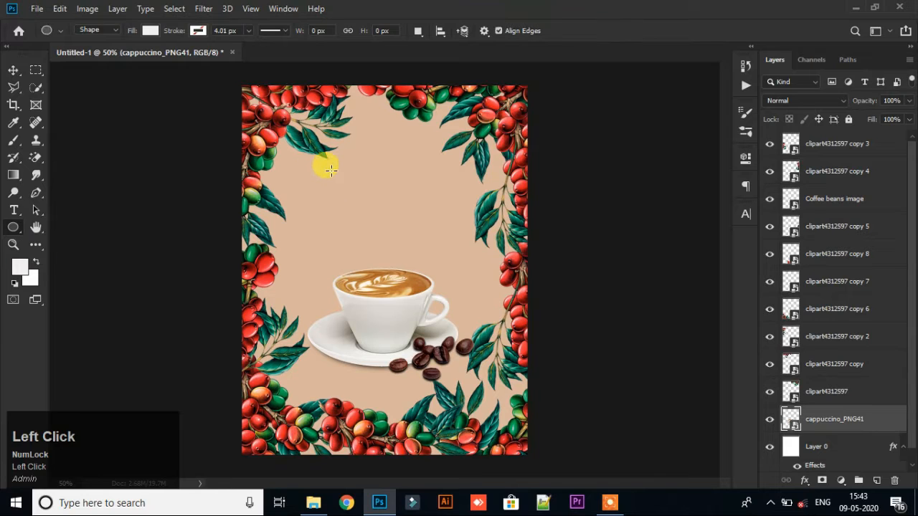
drag(330, 169, 567, 285)
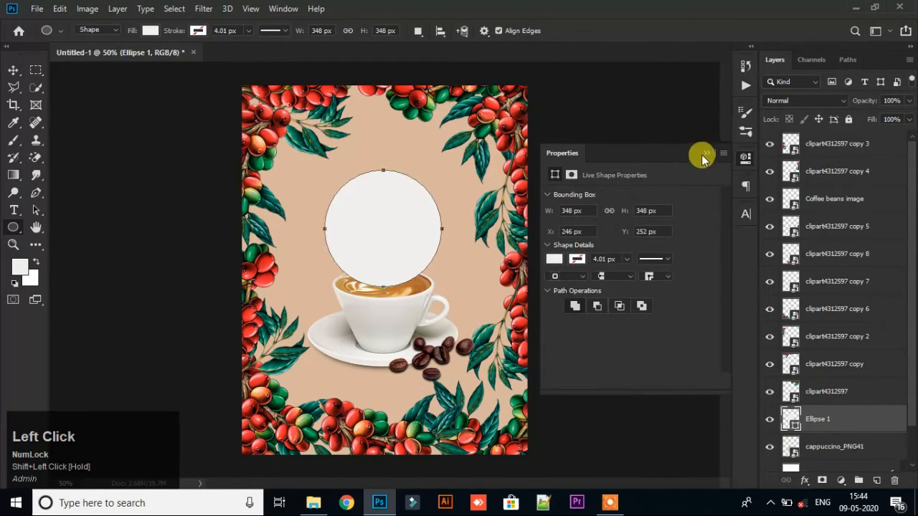
click(710, 149)
click(14, 69)
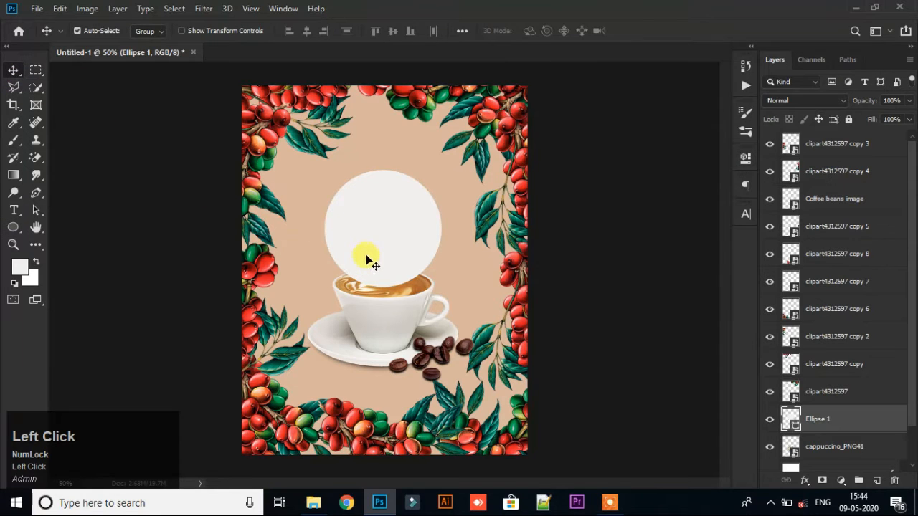
drag(366, 259, 365, 240)
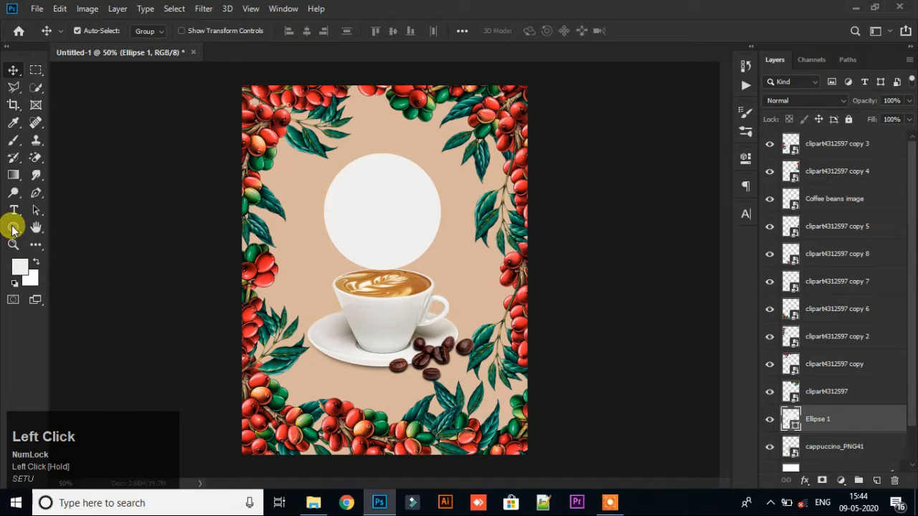
- Try flattening the white circle to about 88.5% of its height, and undo the change
key(ctrl+t)
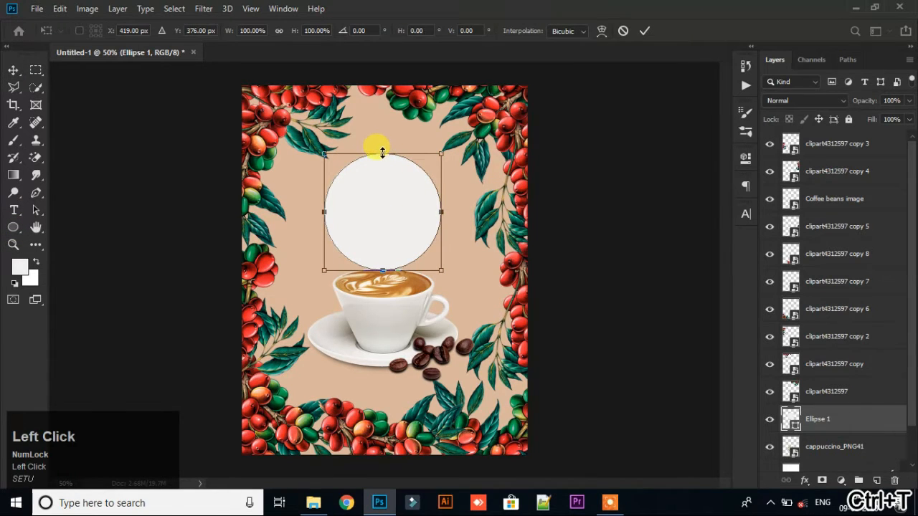
mouse_move(383, 153)
mouse_down()
mouse_move(382, 167)
mouse_move(381, 158)
mouse_up()
click(644, 31)
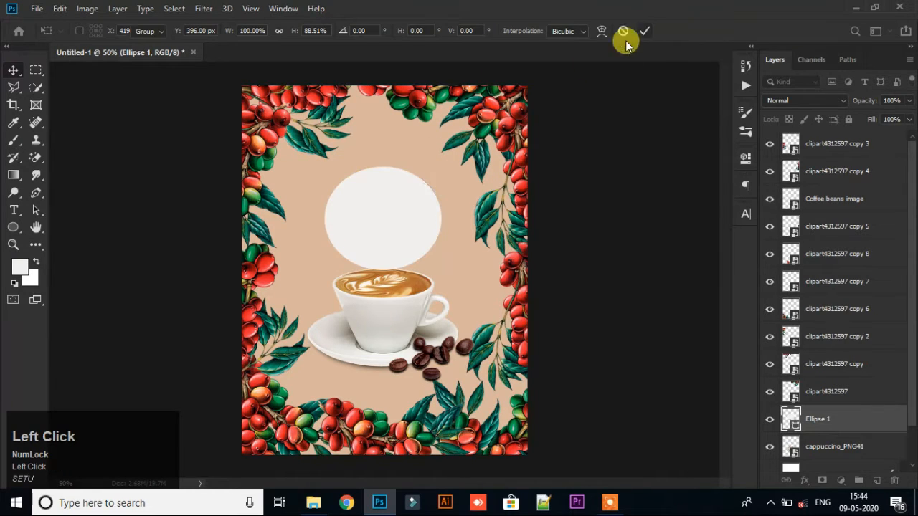
key(ctrl)
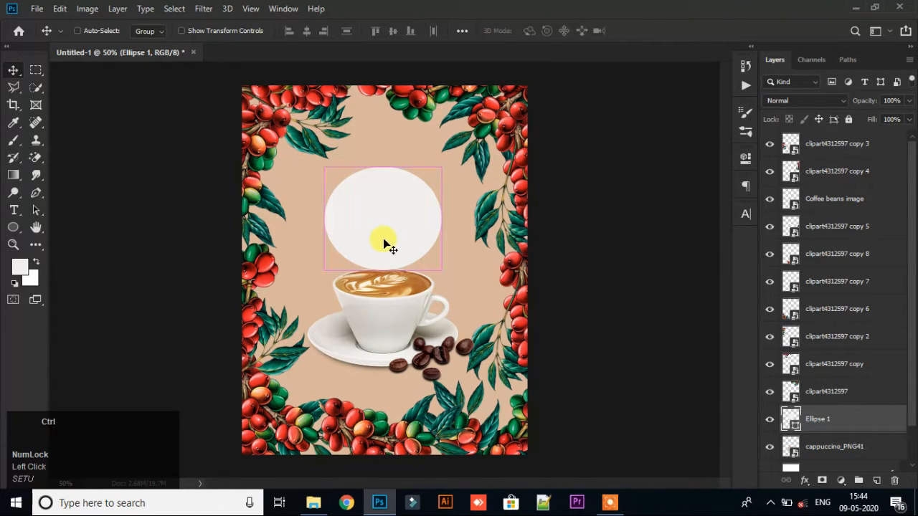
key(ctrl+z)
click(13, 226)
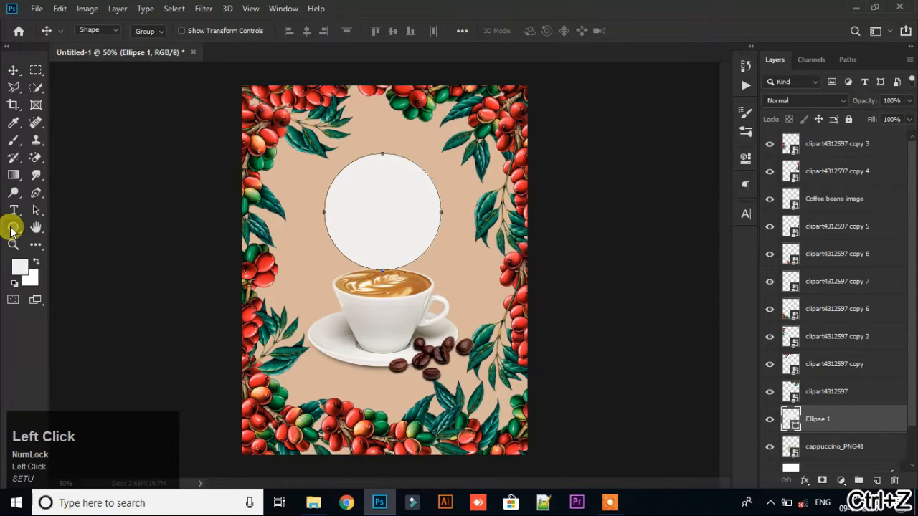
click(13, 70)
- Add a horizontal text layer above the white circle and replace its placeholder with "Coffe"
right_click(15, 211)
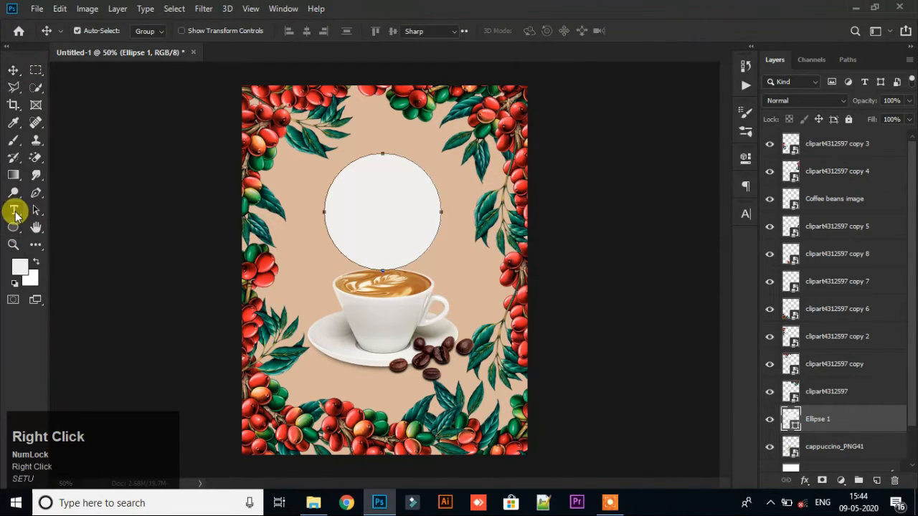
click(71, 209)
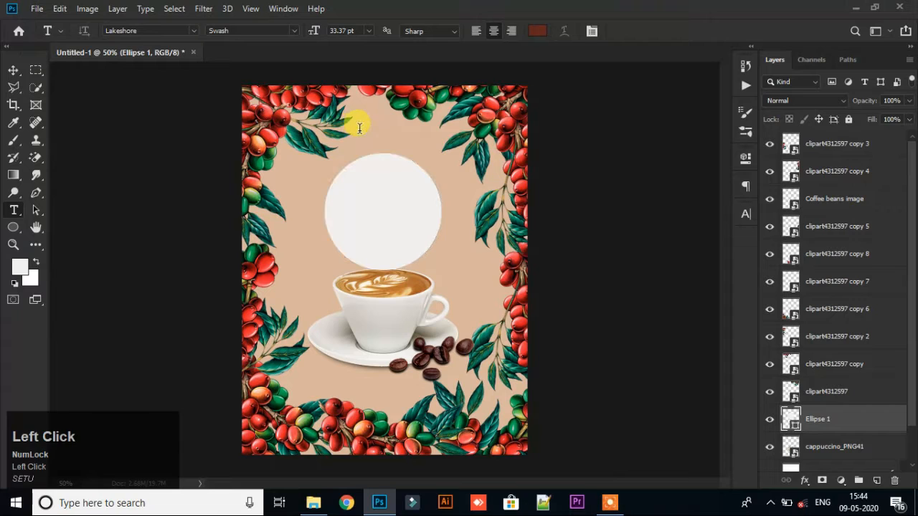
click(360, 128)
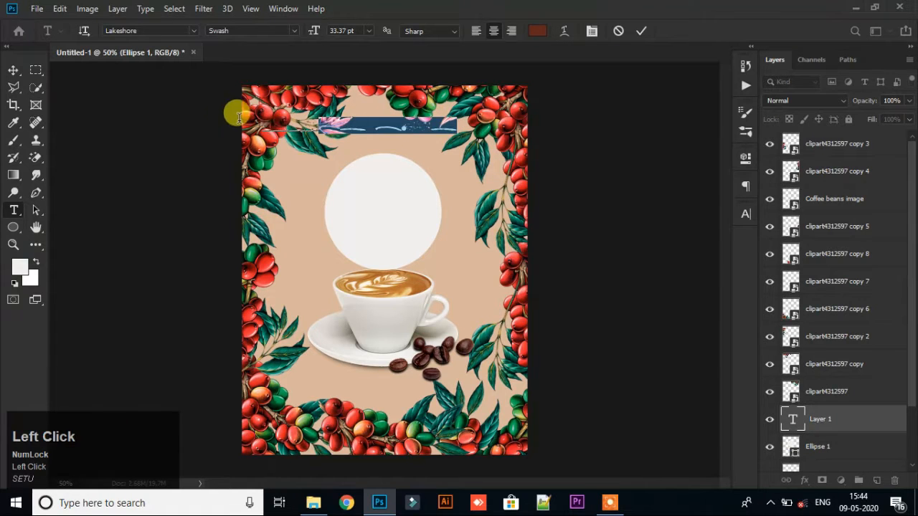
drag(239, 117, 199, 122)
key(BackSpace)
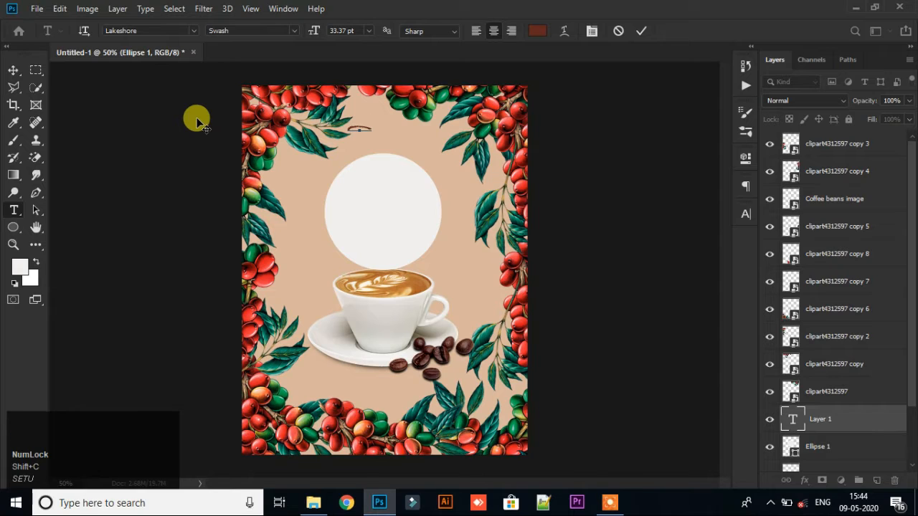
text(of)
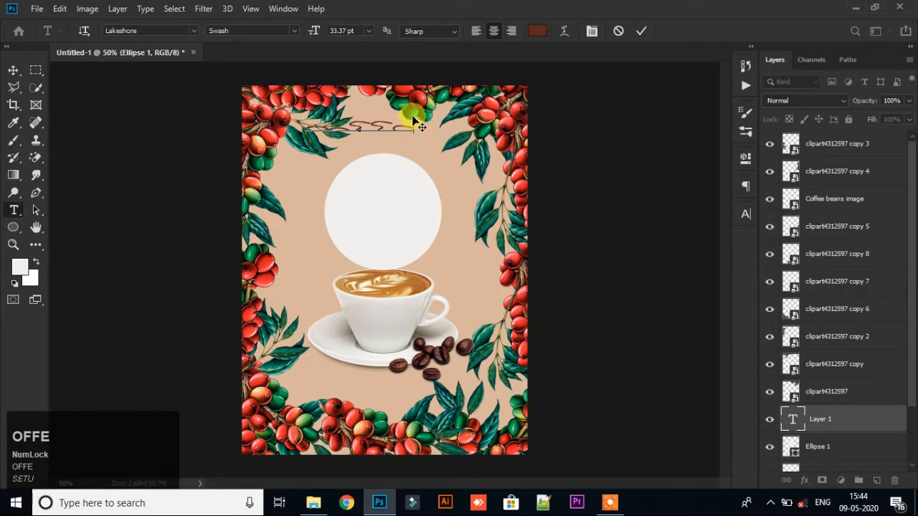
- Set the font of the "Coffe" text to Beauty Mountains Personal Use
drag(415, 124, 193, 119)
click(744, 214)
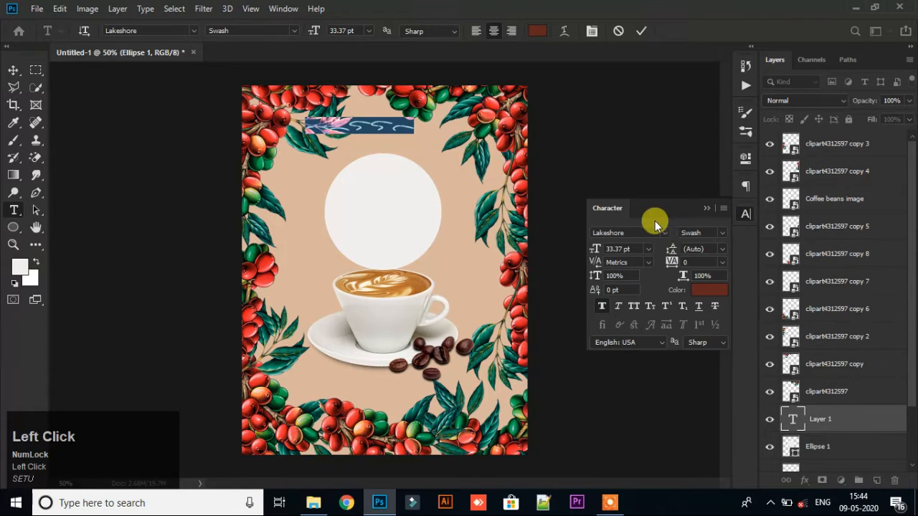
click(668, 238)
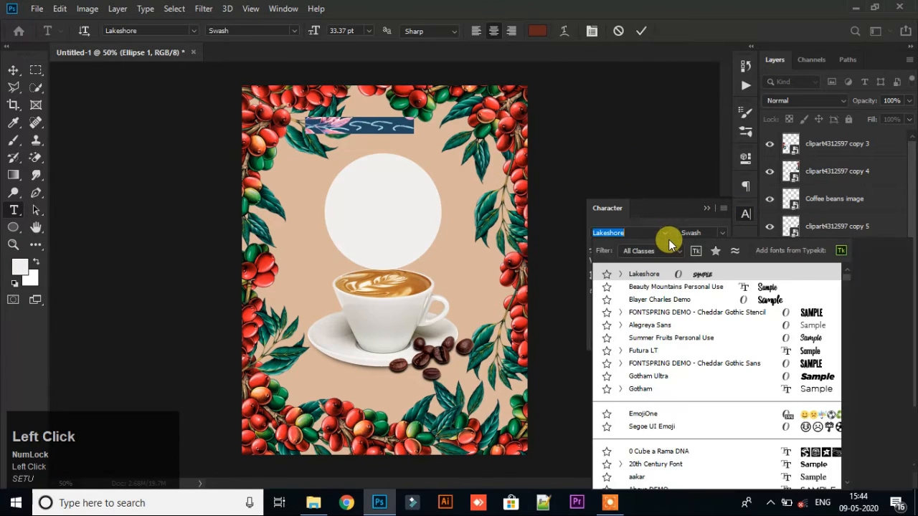
click(677, 285)
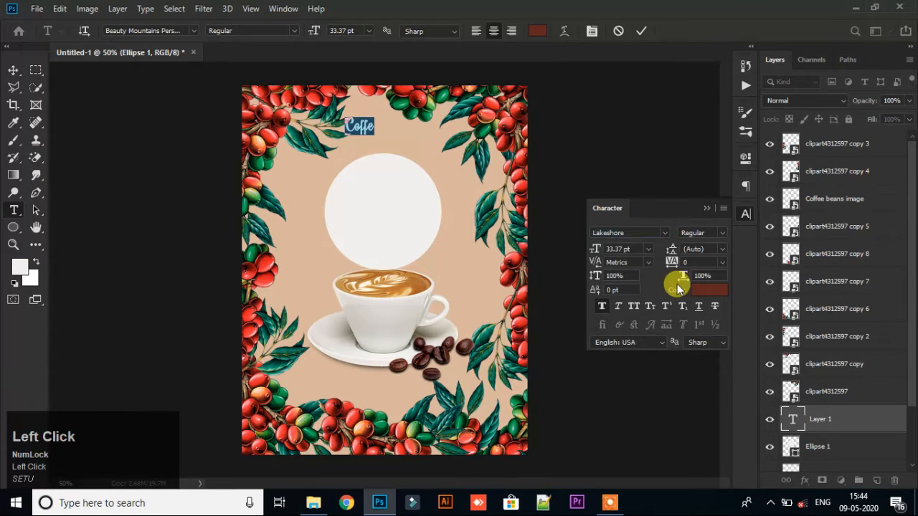
click(640, 33)
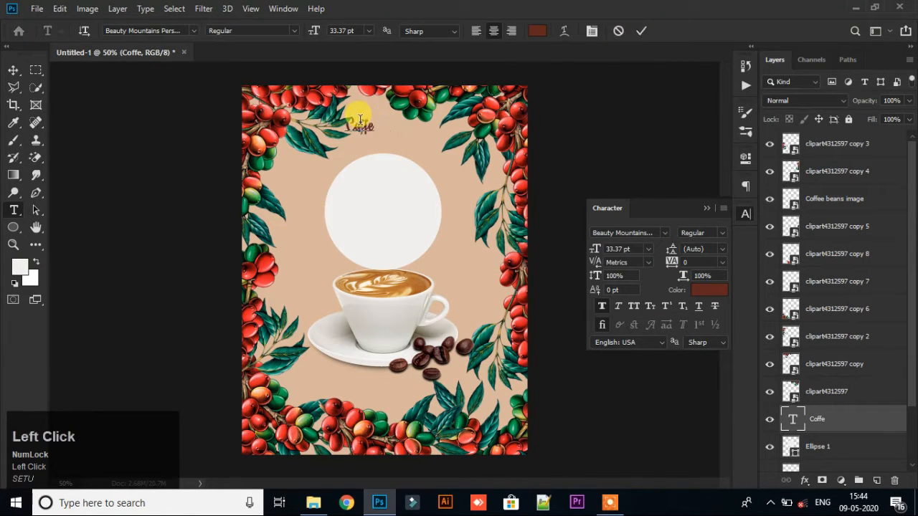
- Enlarge the "Coffe" text to about 97.2 pt and place it in the upper half of the white circle
drag(376, 117, 423, 170)
drag(401, 191, 396, 190)
click(646, 30)
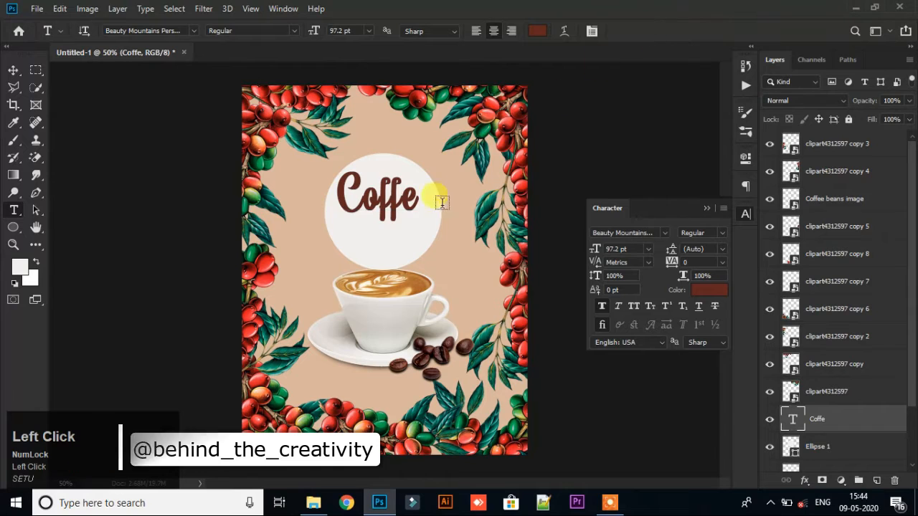
- Duplicate the "Coffe" text below the original and change the copy to "Time"
click(13, 70)
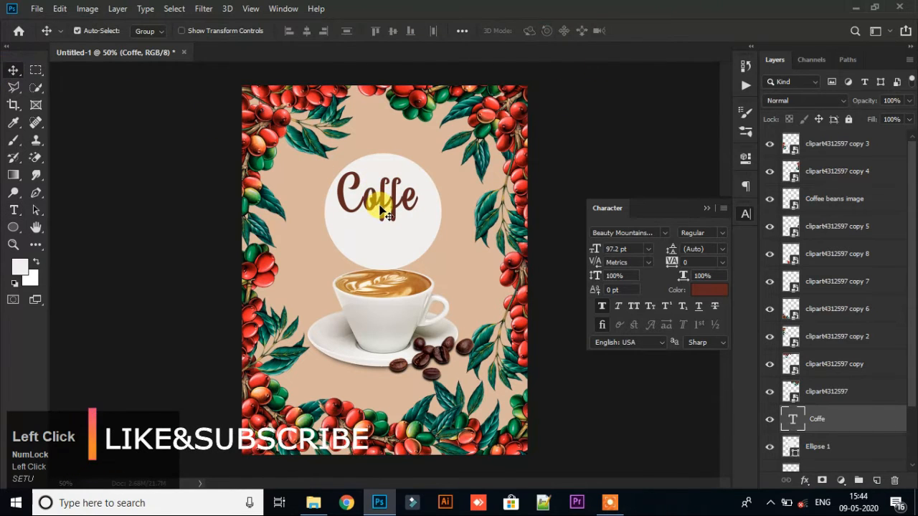
drag(380, 209, 382, 253)
double_click(394, 239)
key(BackSpace)
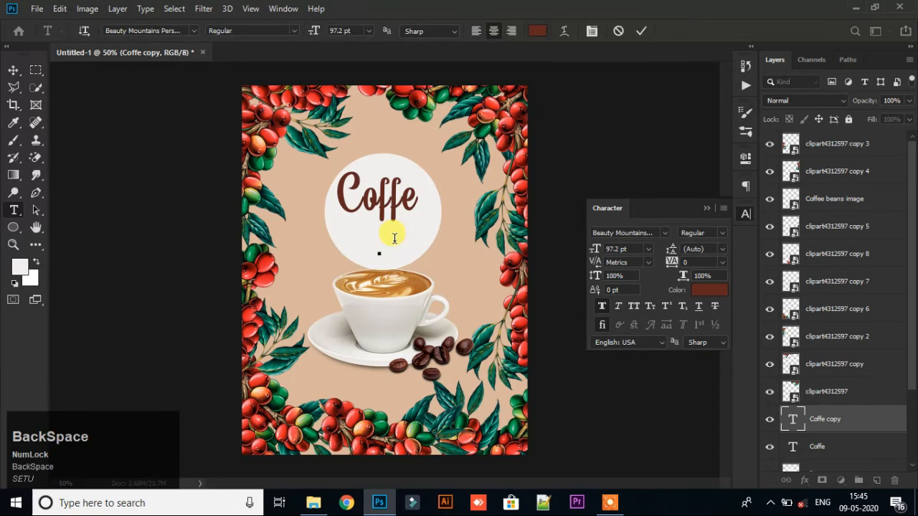
text(Ti)
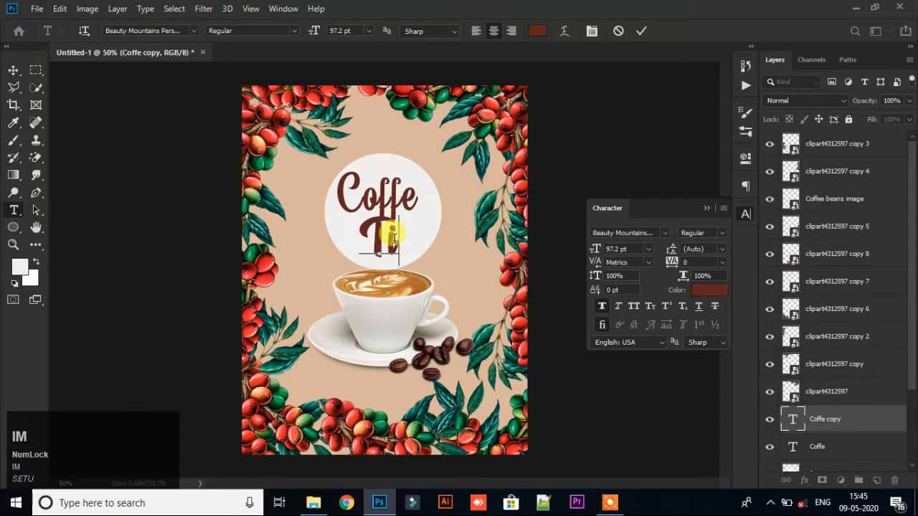
text(me)
click(643, 30)
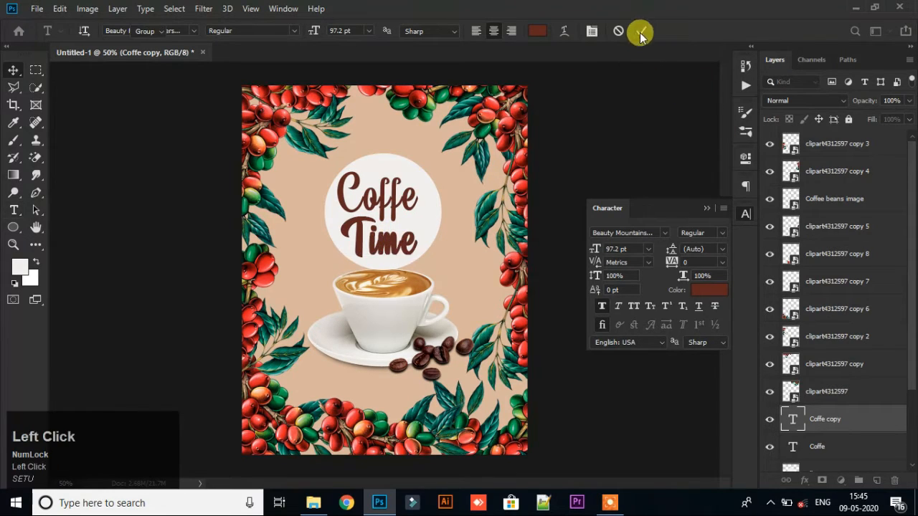
- Fine-tune the positions of the "Coffe" and "Time" texts so they sit close together inside the white circle
drag(391, 246, 390, 249)
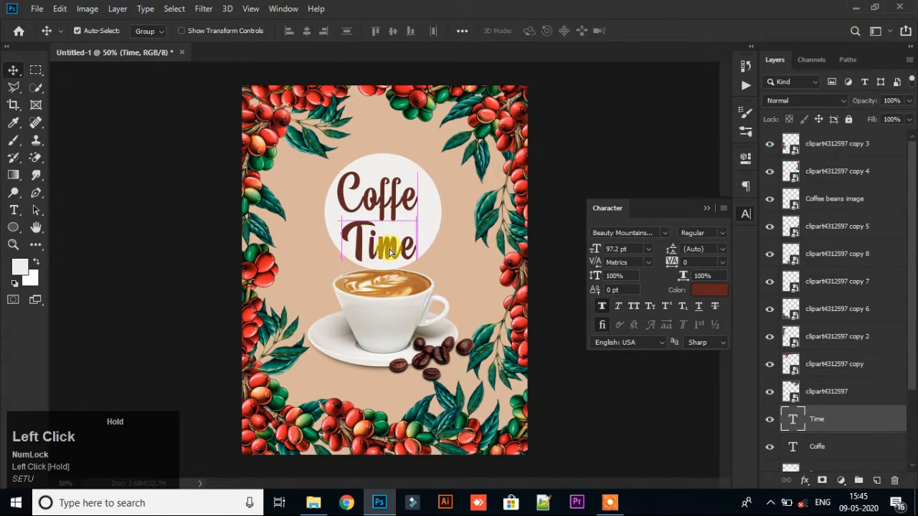
mouse_move(393, 194)
mouse_down()
mouse_move(391, 208)
mouse_move(396, 201)
mouse_up()
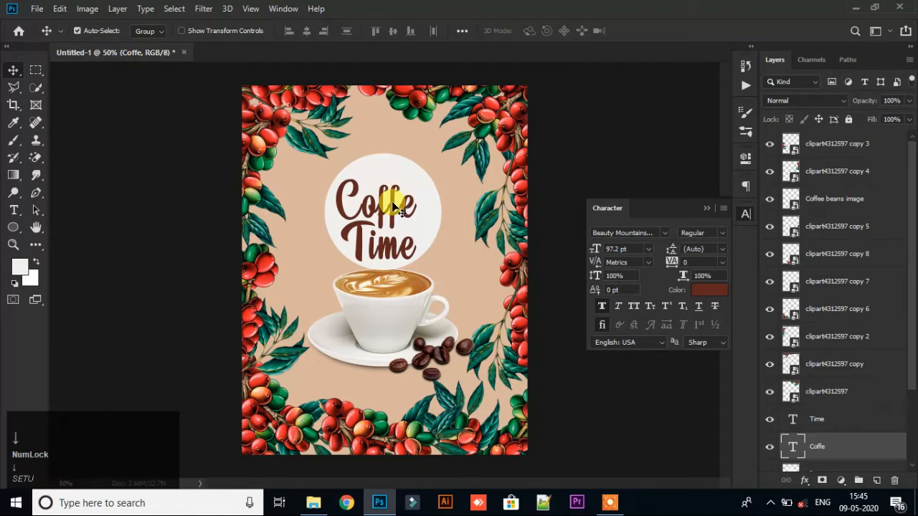
key(Right)
key(Right)
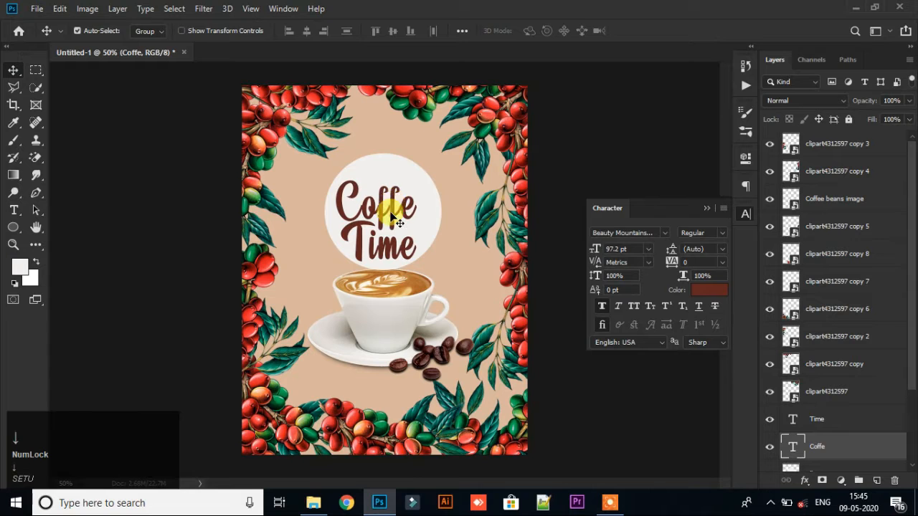
click(384, 246)
- Place the pngwave image from the Coffe Design folder in File Explorer onto the poster at its default size
click(314, 503)
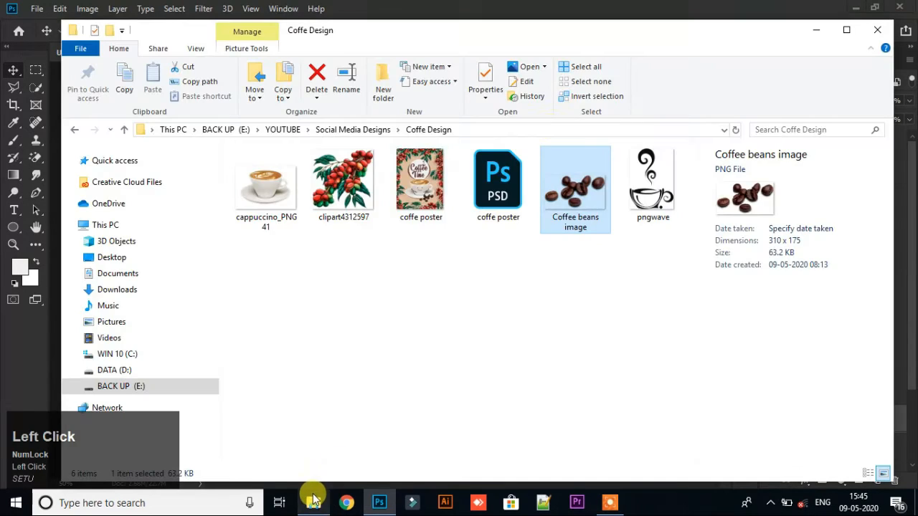
drag(649, 183, 410, 210)
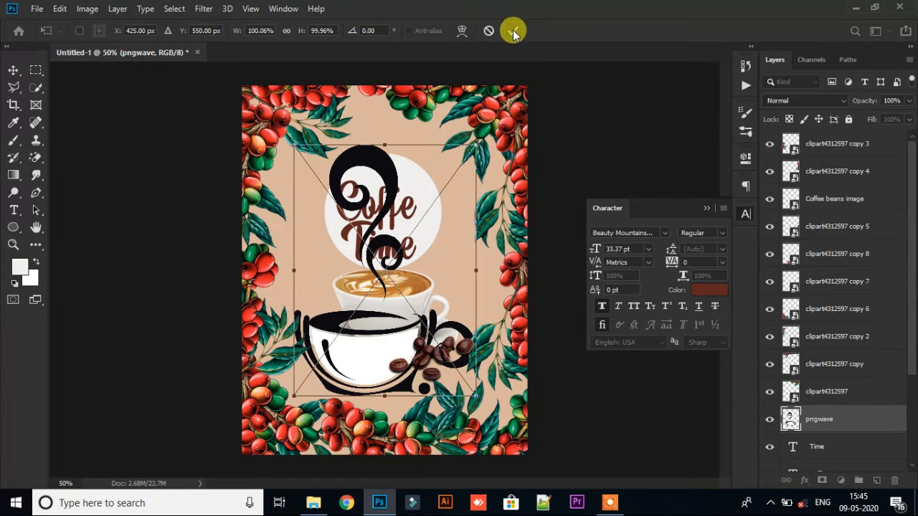
click(514, 32)
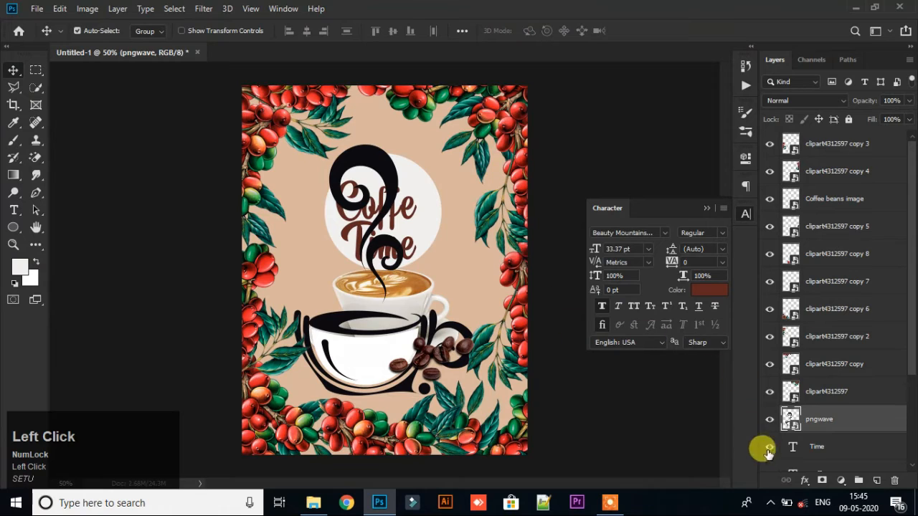
- Add a Color Overlay to the pngwave artwork using the dark brown #602620 sampled from the "Coffe" text
click(805, 479)
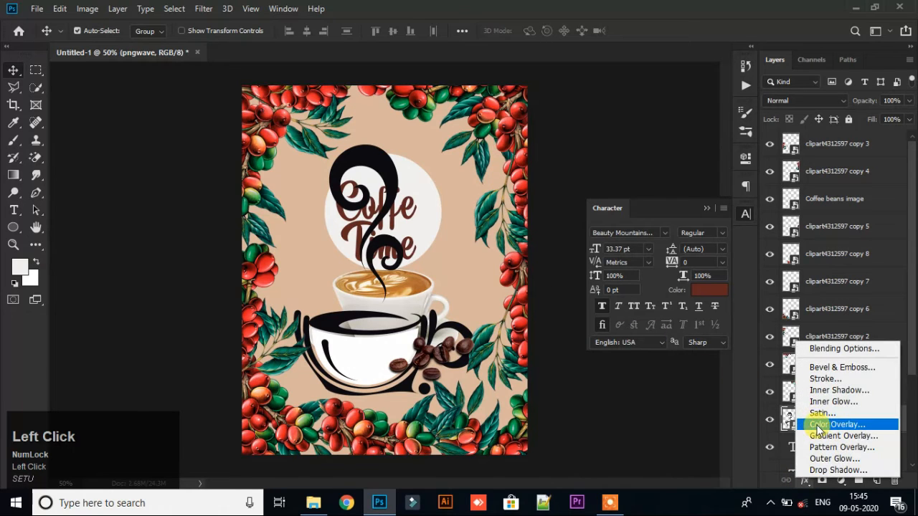
click(818, 426)
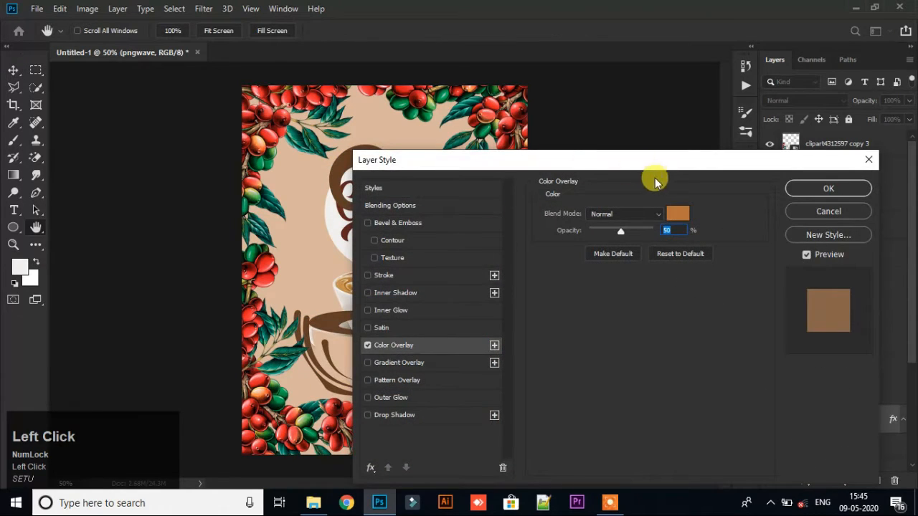
drag(658, 156, 775, 168)
click(794, 227)
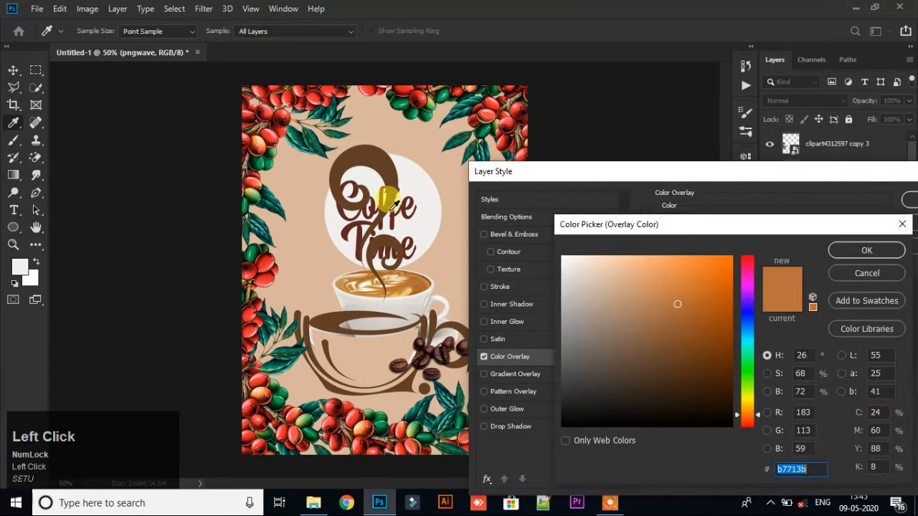
click(395, 213)
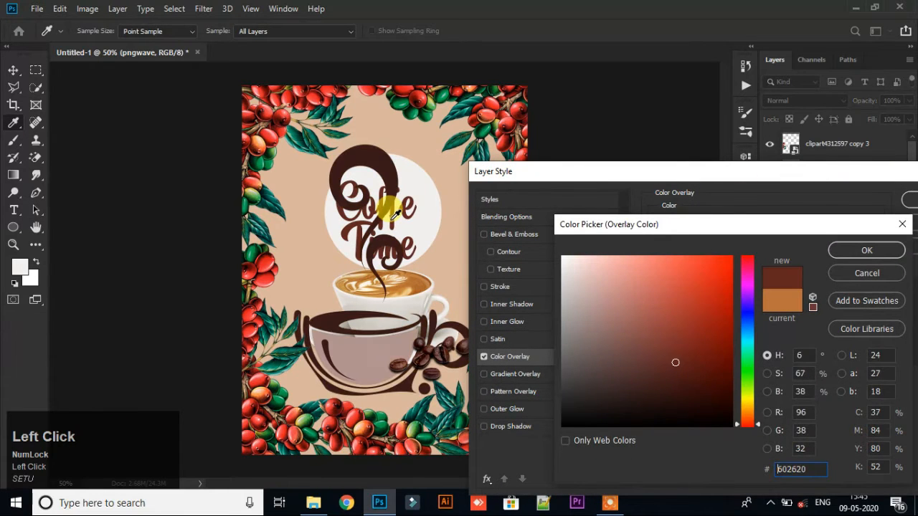
click(865, 248)
drag(850, 180, 689, 198)
click(772, 220)
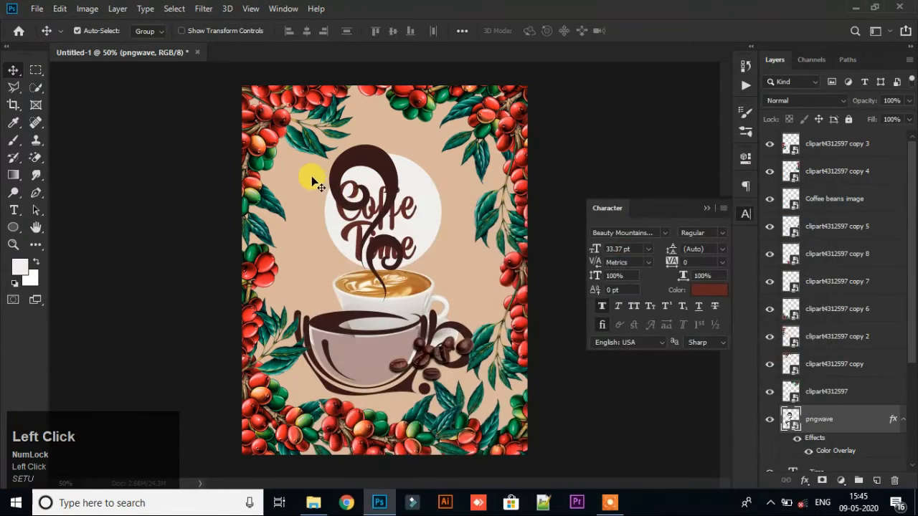
- Shrink the pngwave artwork to a small icon and place it just right of the "Coffe" text
key(ctrl+t)
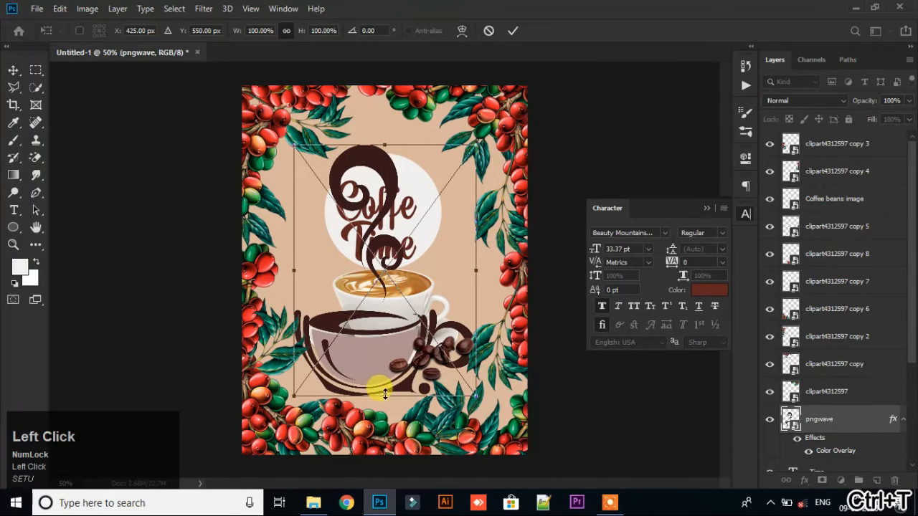
drag(385, 393, 440, 211)
click(512, 32)
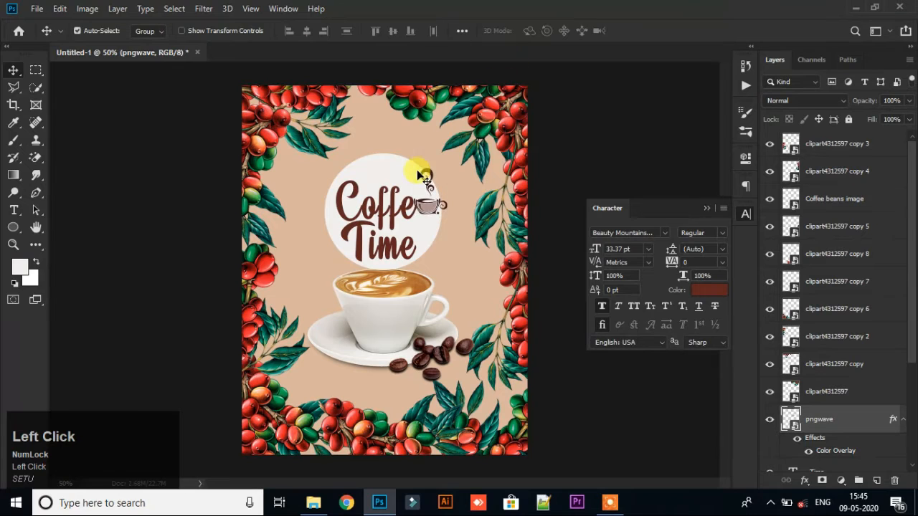
- Move the "Coffe" text slightly up and left, and shift the "Time" text left beneath it
double_click(385, 214)
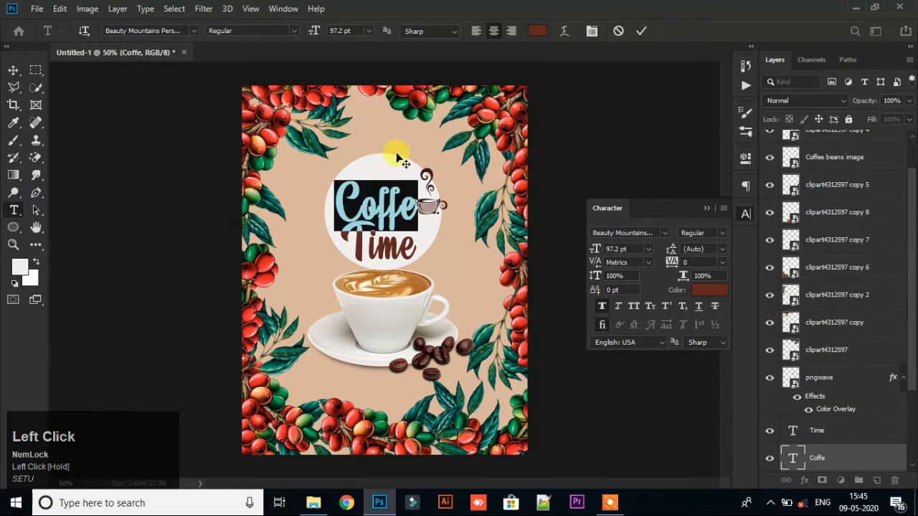
click(642, 30)
key(ctrl+equal)
key(ctrl+equal)
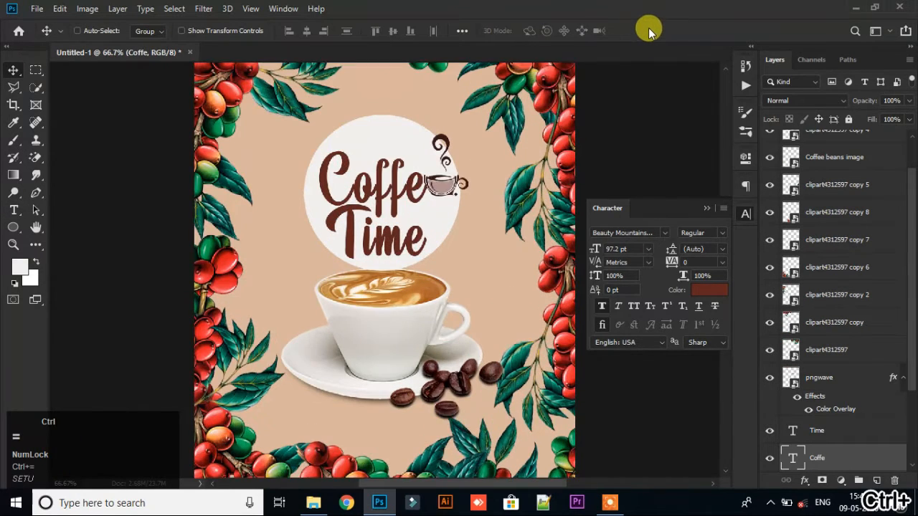
key(ctrl+equal)
drag(469, 194, 445, 242)
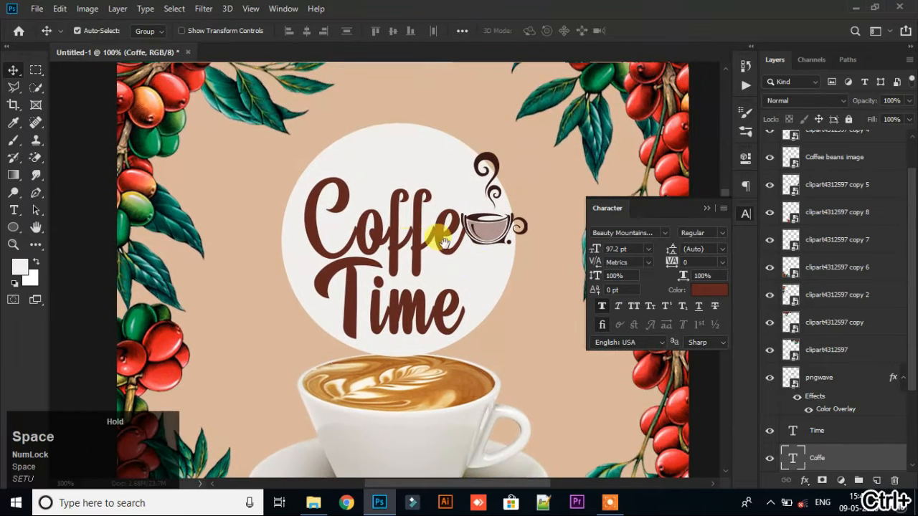
drag(392, 253, 383, 246)
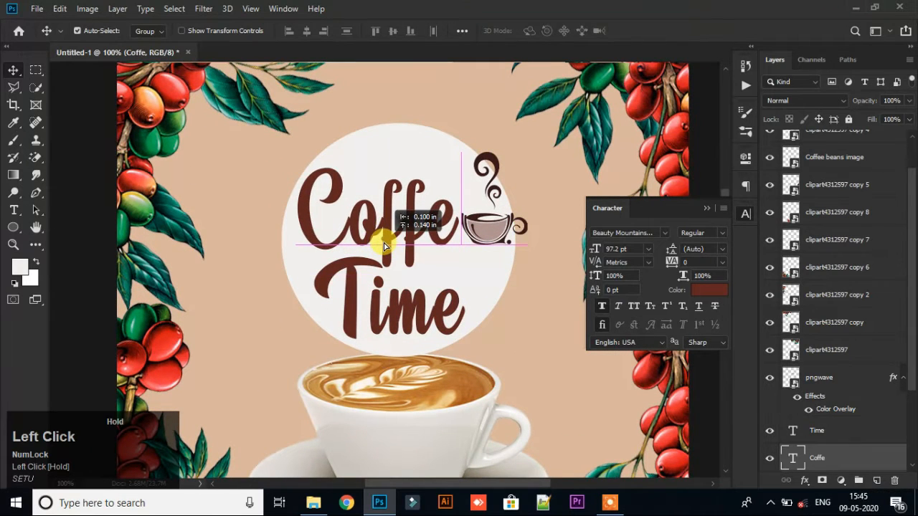
drag(393, 311, 408, 261)
- Nudge the "Coffe" text slightly down, closer to "Time"
double_click(410, 222)
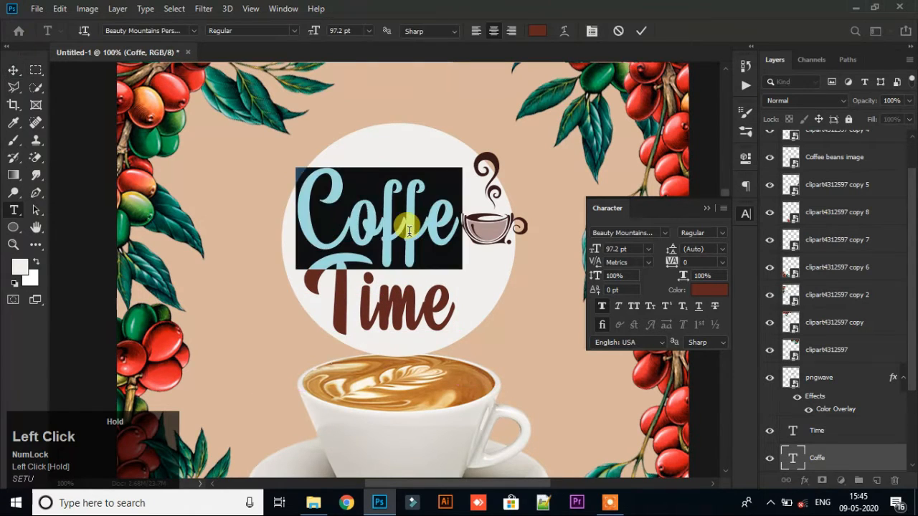
click(641, 31)
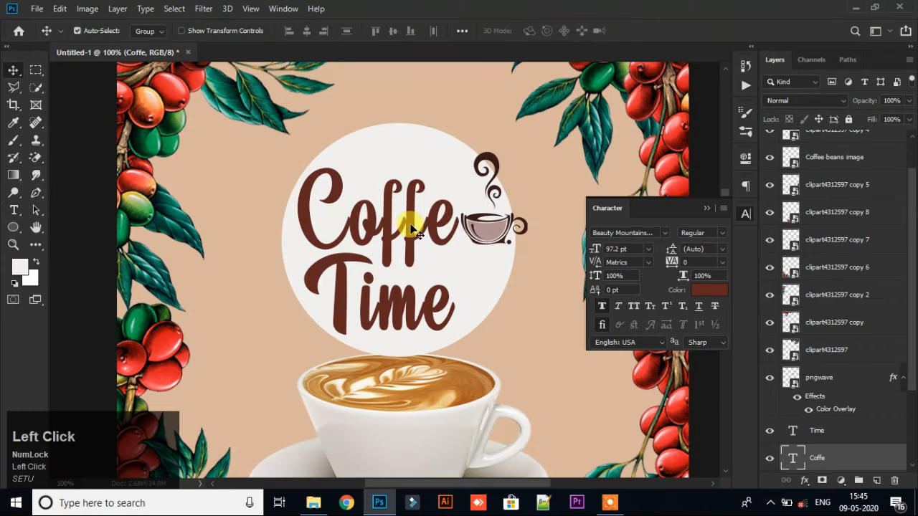
key(Down)
key(Down)
key(Down)
key(Down)
key(Down)
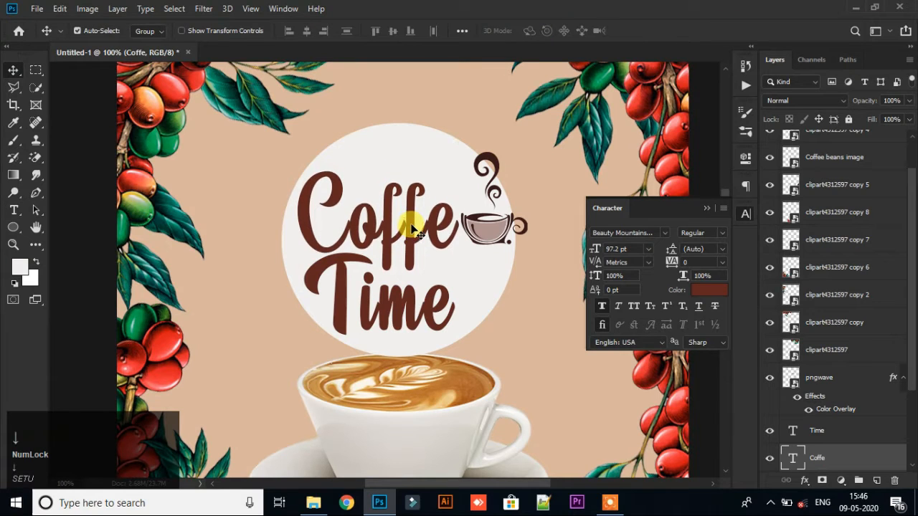
- Scale the pngwave cup icon down to about 10.42% and place it above the final "e" of "Coffe"
click(511, 228)
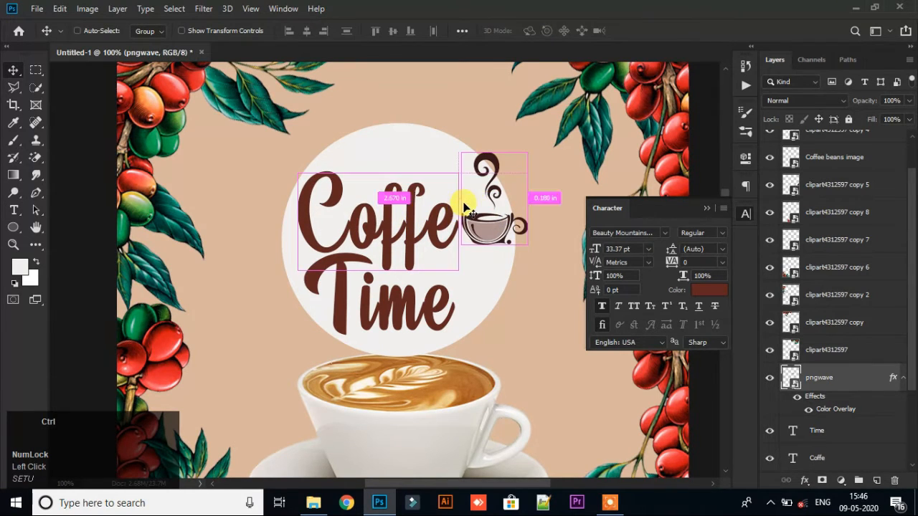
key(ctrl+t)
drag(527, 151, 510, 179)
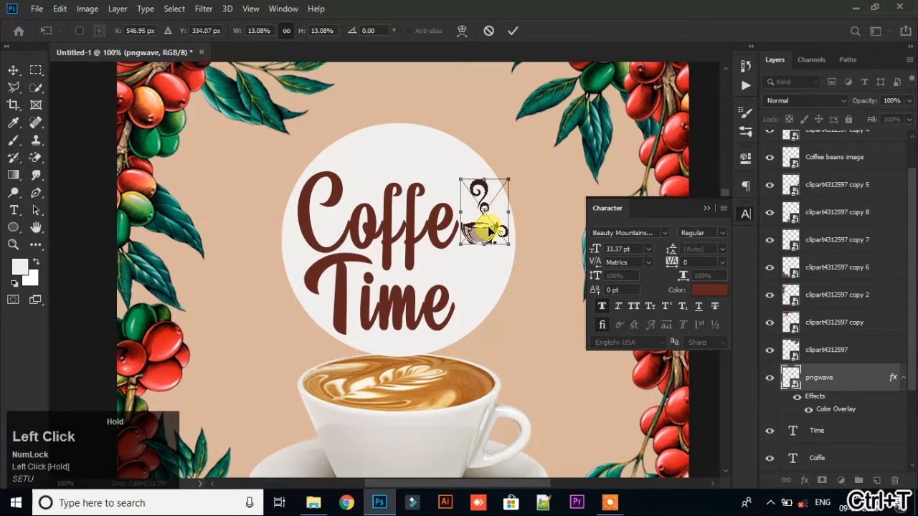
drag(485, 229, 472, 193)
drag(494, 140, 451, 176)
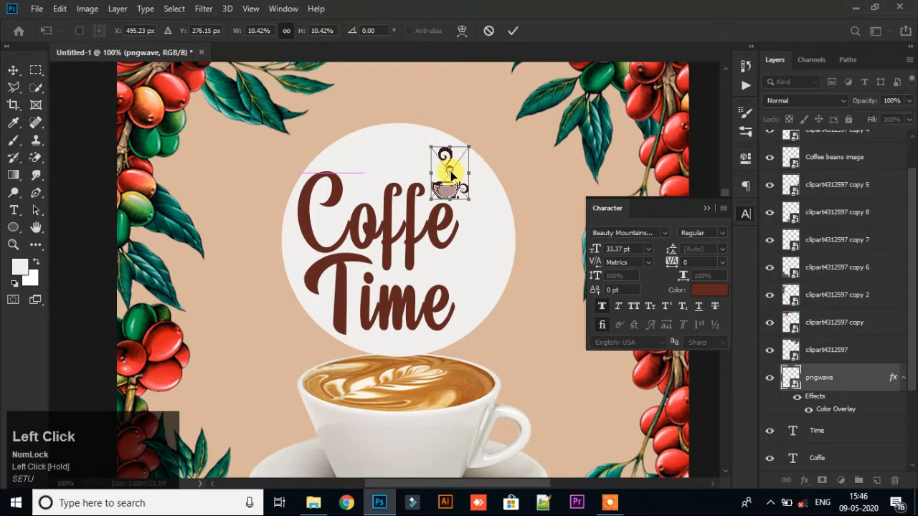
click(518, 33)
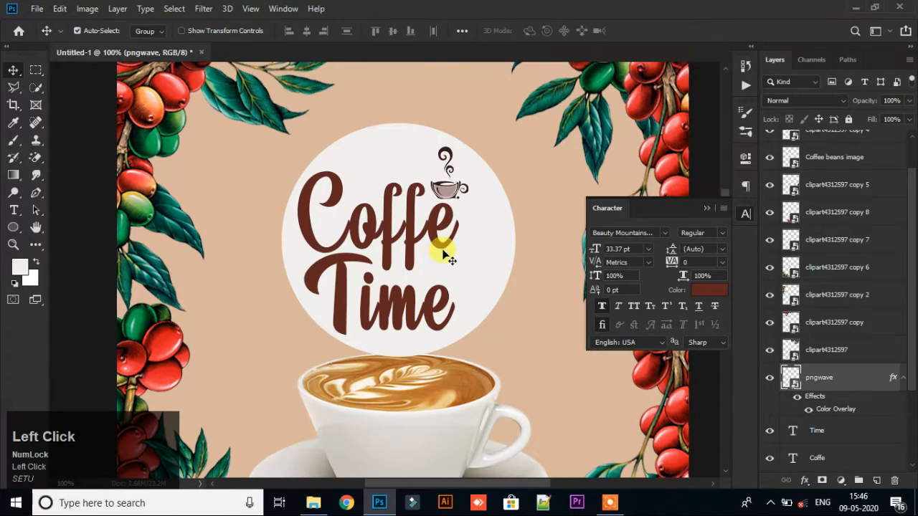
- Shift "Coffe" and "Time" right, and enlarge "Coffe" to about 112.3 pt, centred across the white circle
mouse_move(439, 232)
mouse_down()
mouse_move(457, 243)
mouse_move(447, 237)
mouse_up()
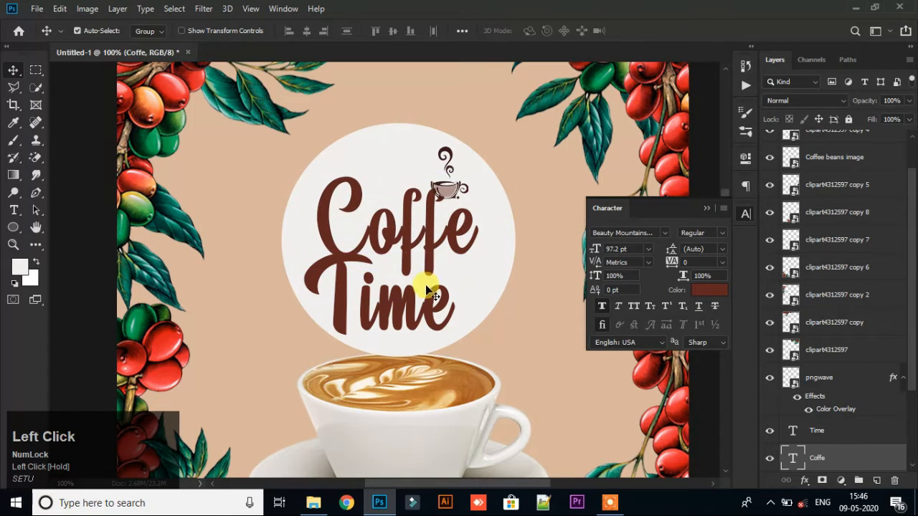
drag(427, 291, 439, 308)
click(429, 259)
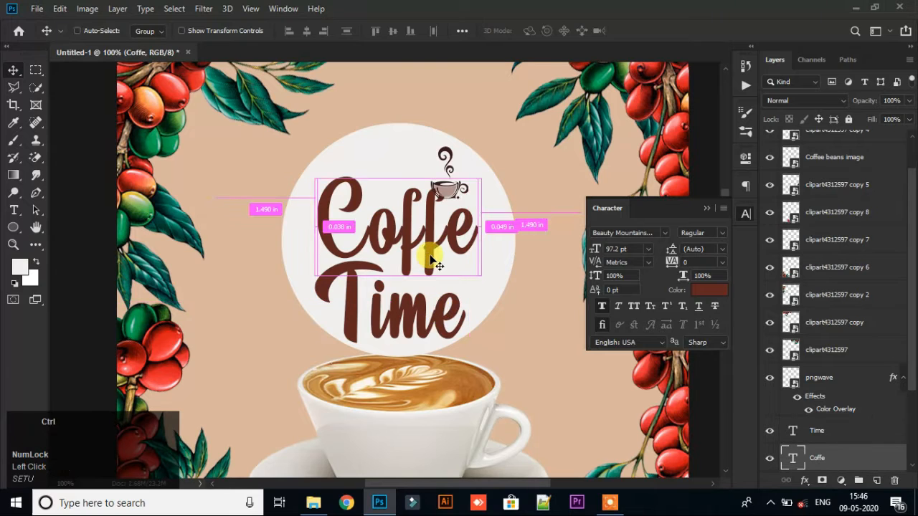
key(ctrl+t)
drag(480, 173, 502, 153)
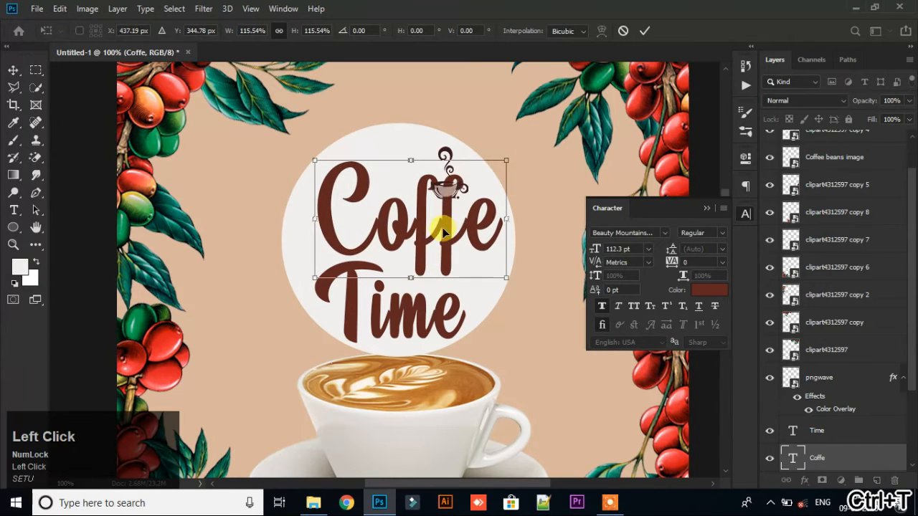
mouse_move(440, 225)
mouse_down()
mouse_move(431, 215)
mouse_move(419, 231)
mouse_move(426, 241)
mouse_move(429, 234)
mouse_up()
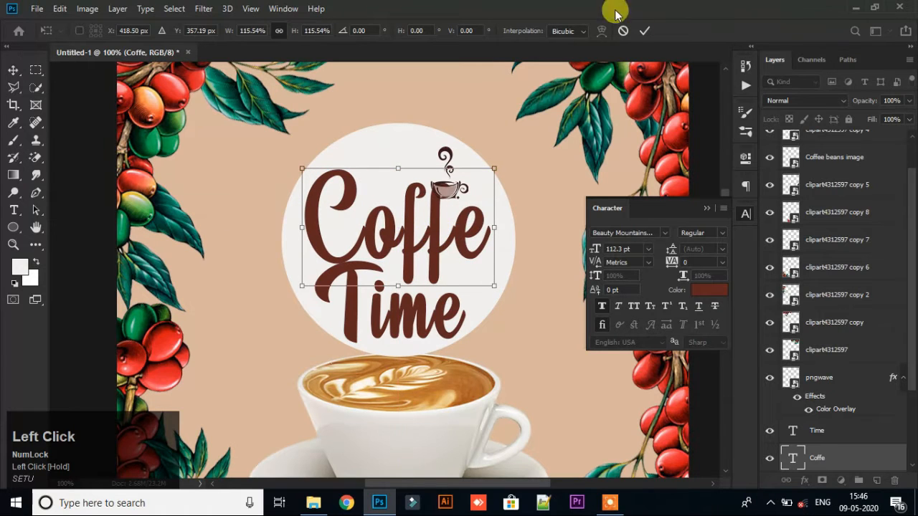
click(644, 31)
- Move the cup icon right so it sits above the "e" of the enlarged "Coffe", and collapse the Character settings
drag(451, 156, 521, 166)
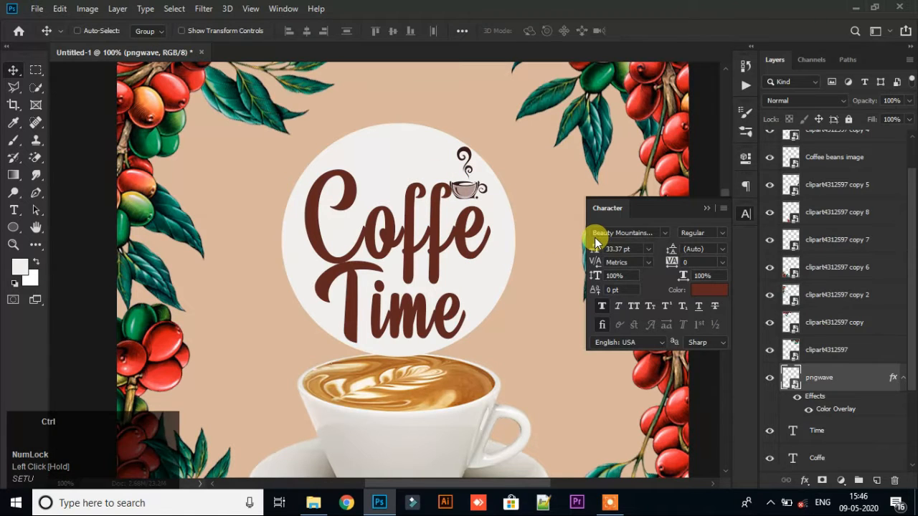
key(ctrl+minus)
key(ctrl+minus)
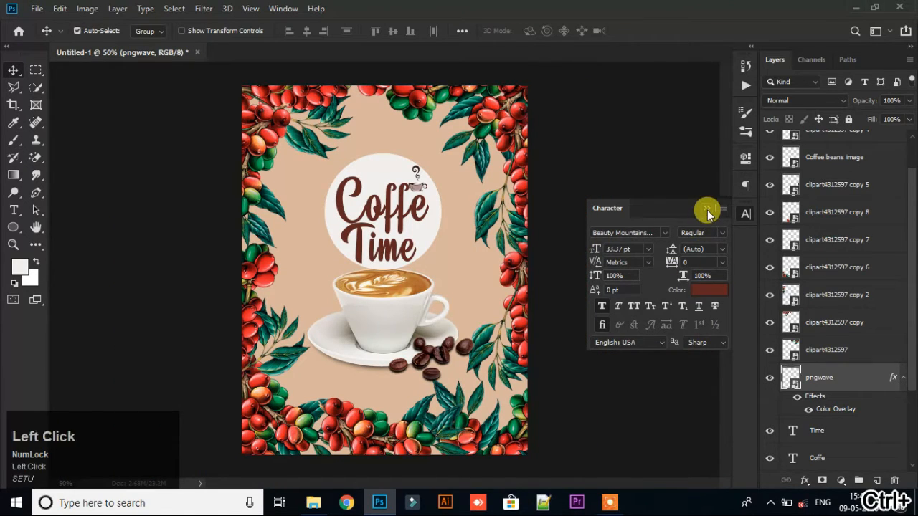
click(707, 210)
- Nudge the "Coffe" text slightly up and left inside the white circle
click(394, 224)
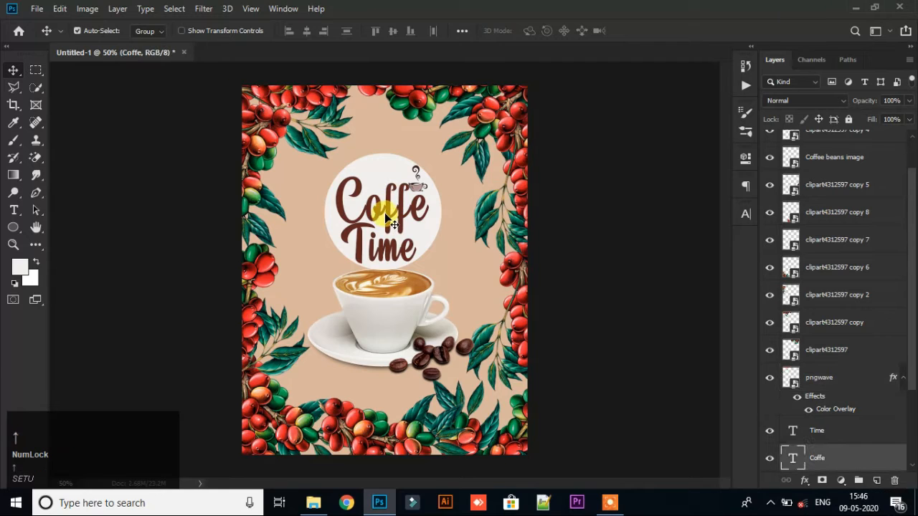
key(Up)
key(Up)
key(Left)
key(Left)
key(Right)
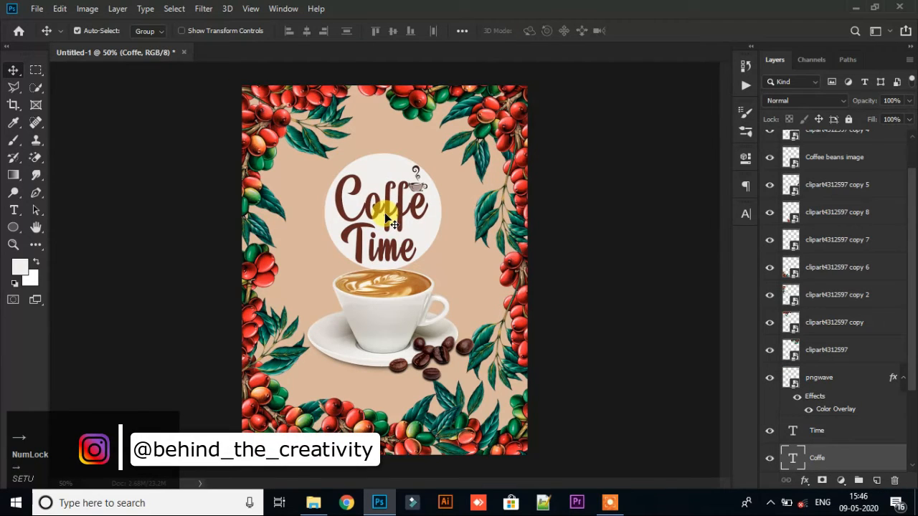
key(Left)
- Nudge the "Time" text slightly right beneath "Coffe"
click(391, 247)
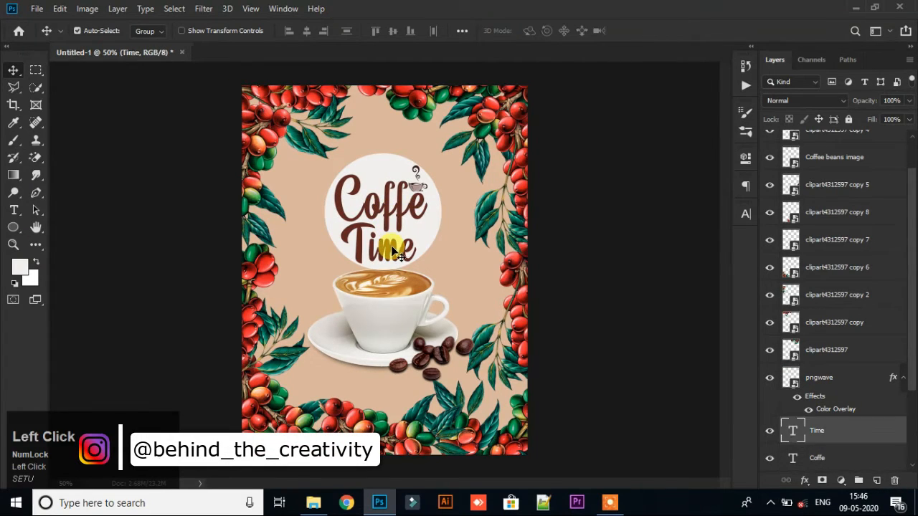
key(Right)
key(Down)
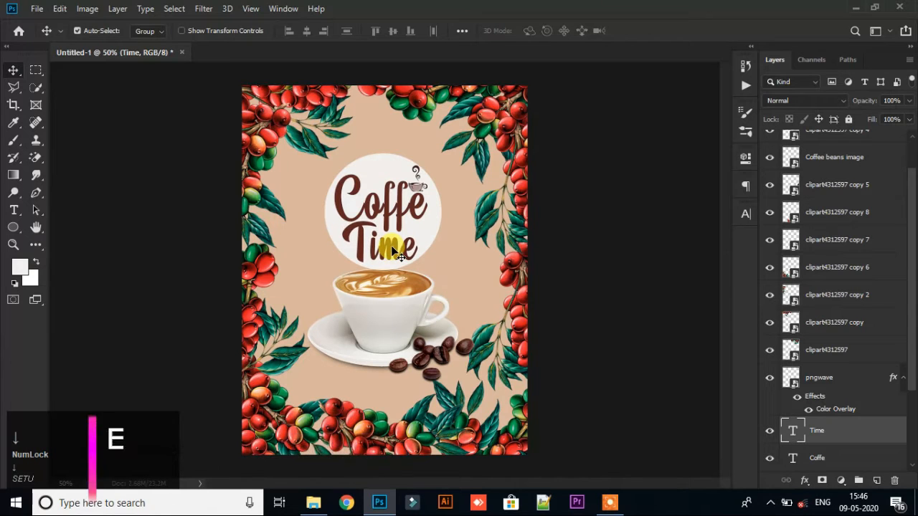
key(Up)
- Duplicate the white title circle and offset the copy slightly to the right and up
click(423, 234)
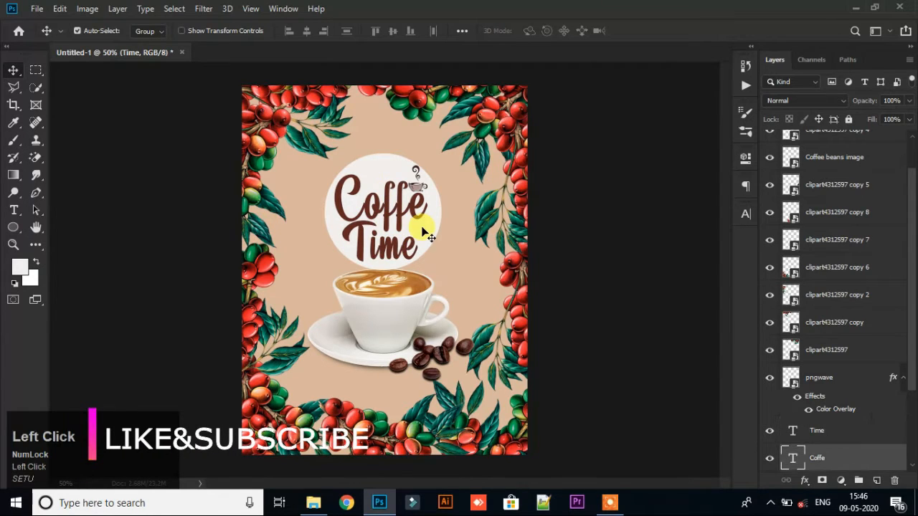
click(432, 228)
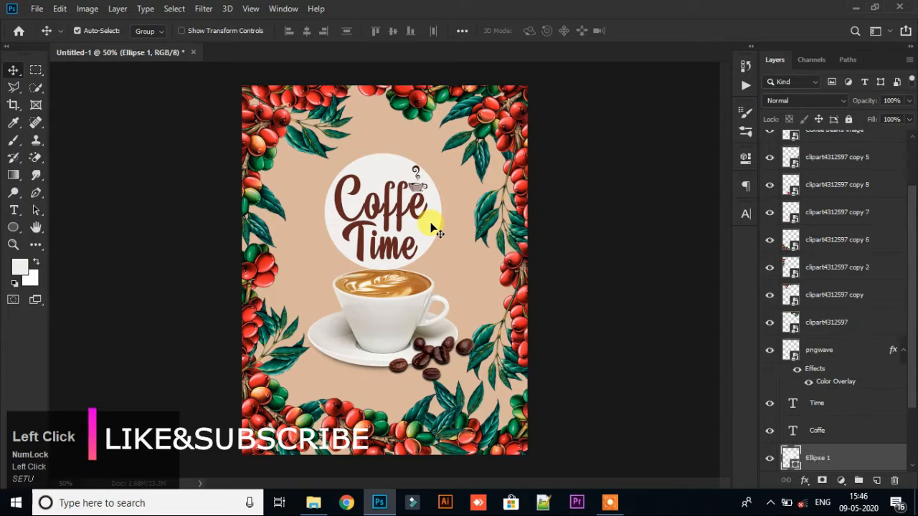
alt+drag(431, 217, 441, 216)
key(ctrl+t)
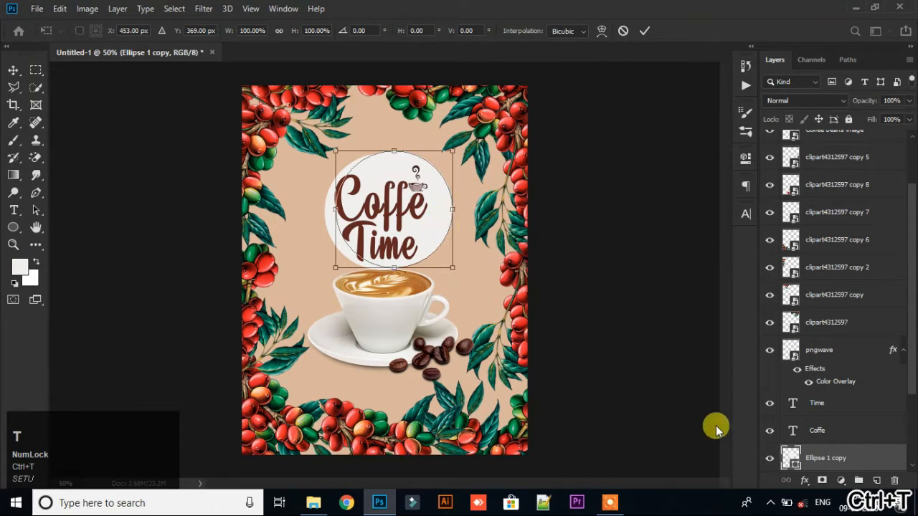
click(789, 456)
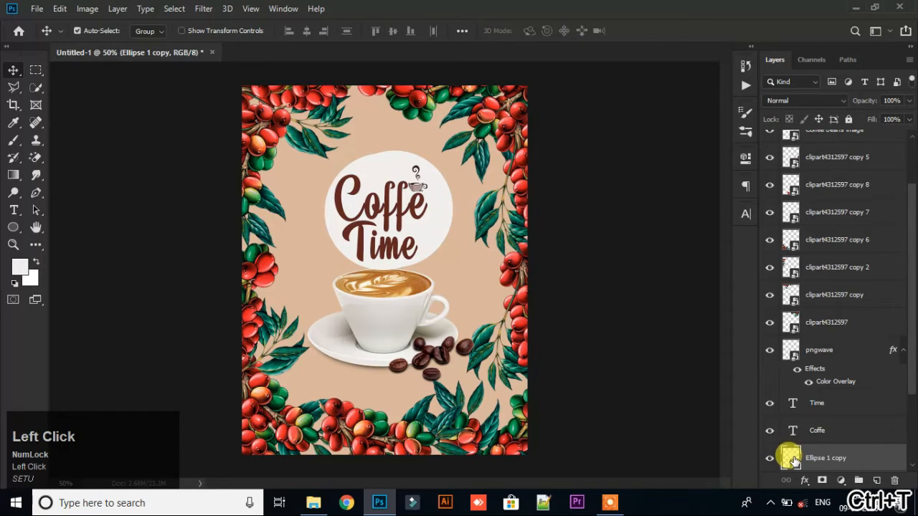
- Fill the duplicated circle with the dark brown #602620 sampled from the "Coffe" text
double_click(791, 458)
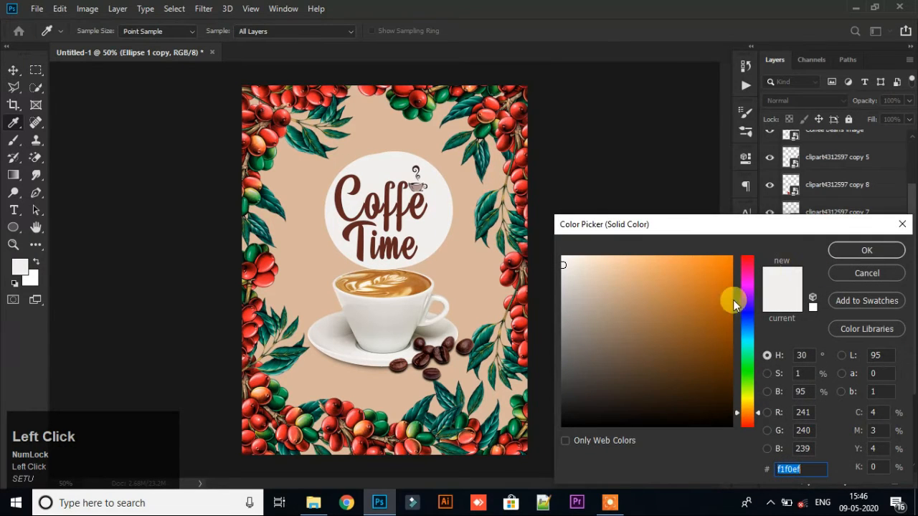
click(421, 206)
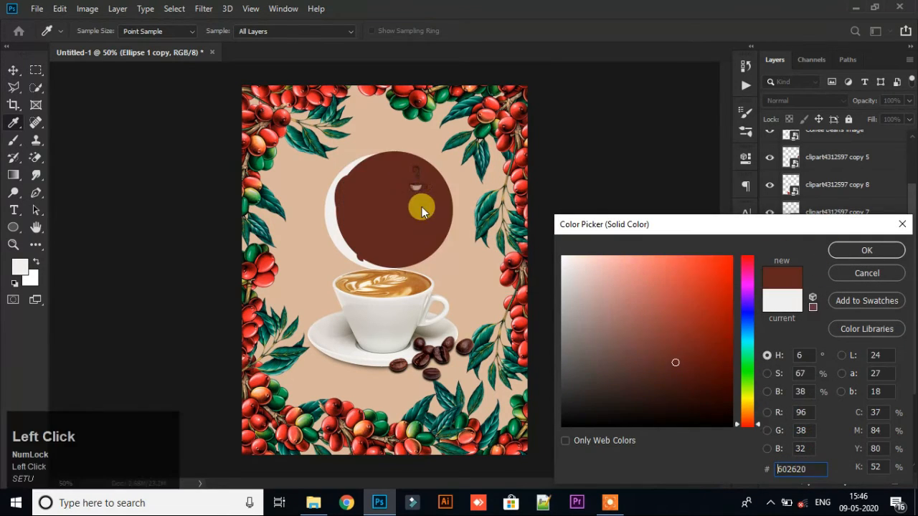
click(861, 249)
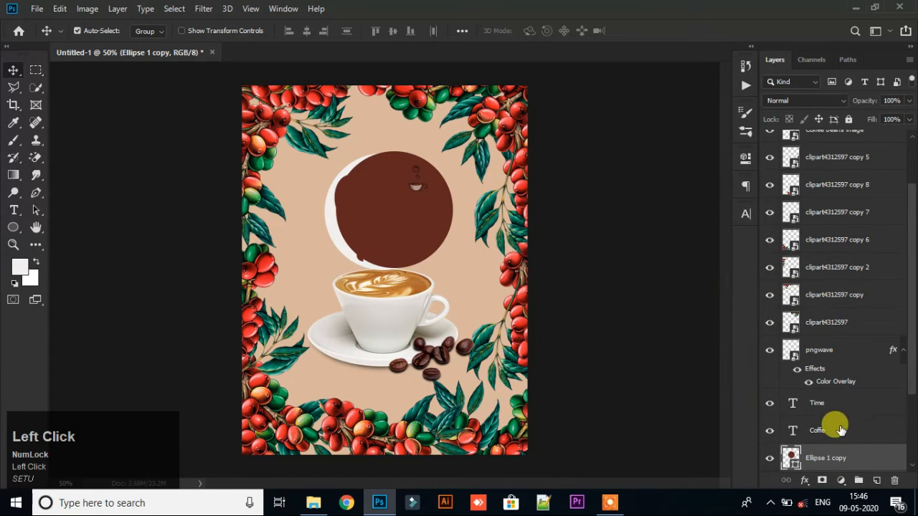
- Place the brown circle behind the white circle and stretch it to about 114% width so brown shows on both sides
scroll(841, 430, down, 2)
drag(840, 404, 852, 444)
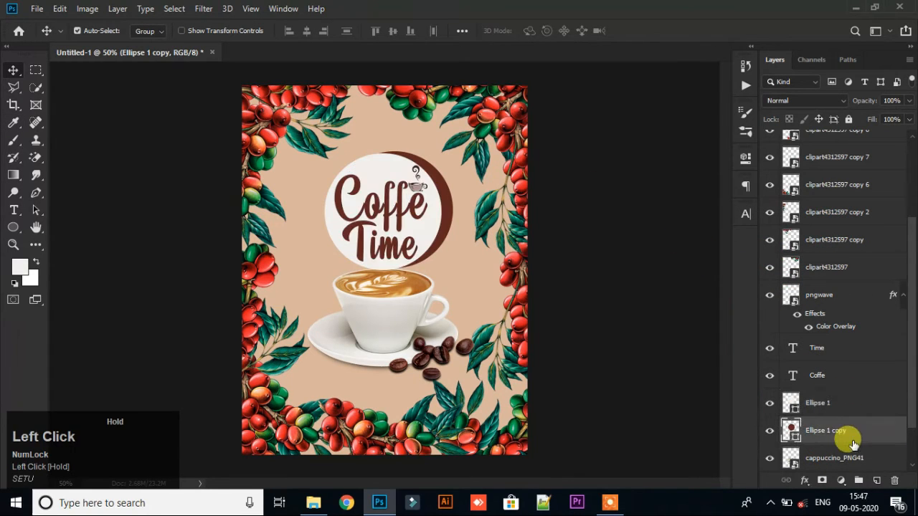
key(ctrl+t)
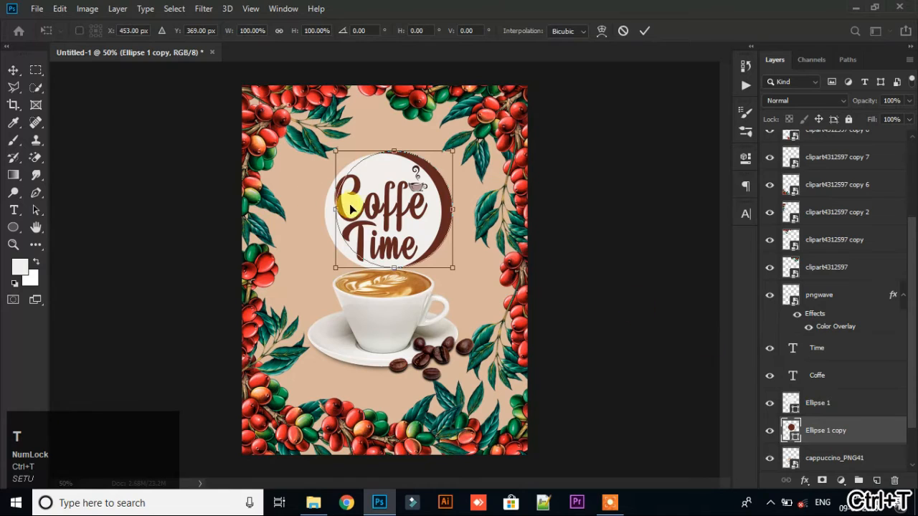
drag(445, 226, 442, 227)
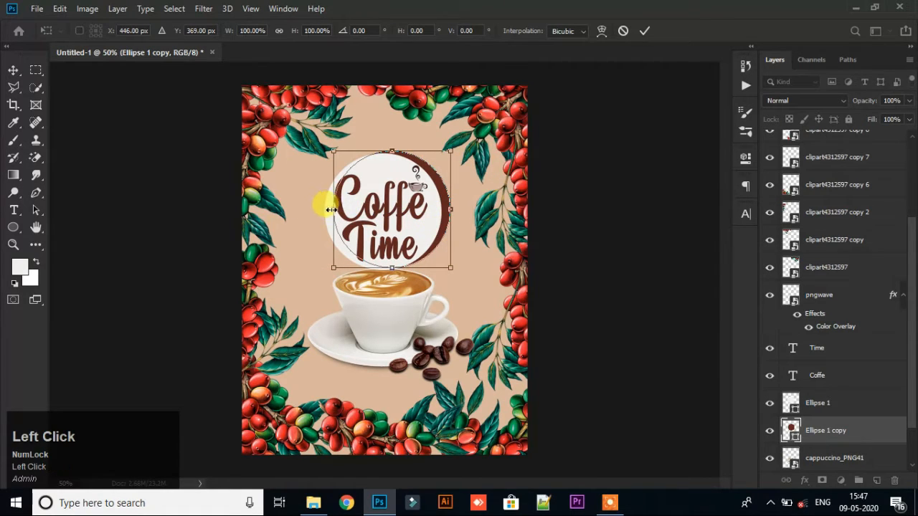
drag(331, 210, 316, 209)
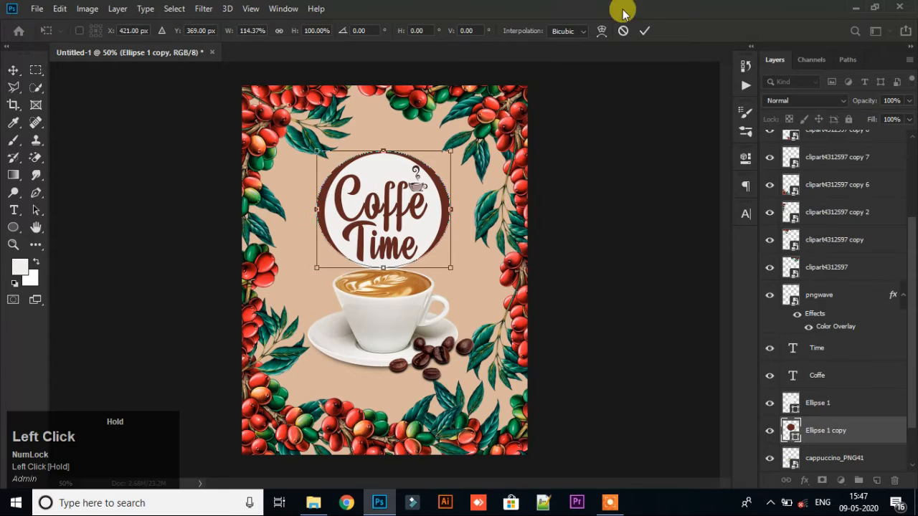
drag(382, 149, 381, 256)
click(648, 30)
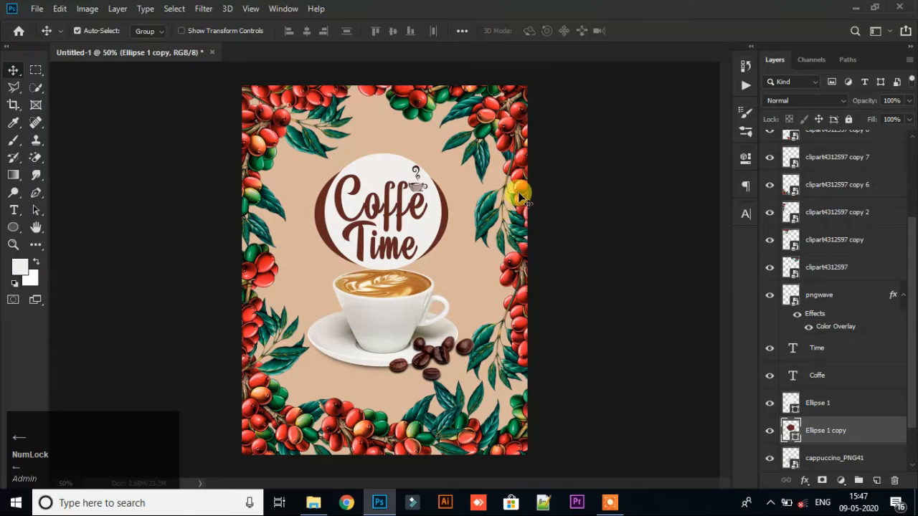
- Nudge the cappuccino cup down and slightly left beneath the title circle
click(390, 315)
key(Down)
key(Down)
key(Down)
key(Down)
key(Down)
key(Down)
key(Down)
key(Down)
key(Down)
key(Down)
key(Down)
key(Down)
key(Down)
key(Down)
key(Down)
key(Down)
key(Down)
key(Down)
key(Down)
key(Down)
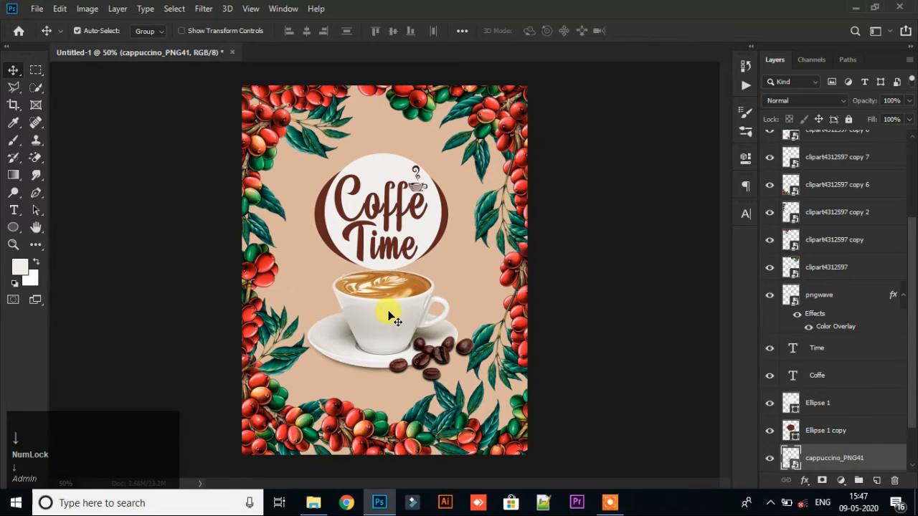
key(Left)
key(Left)
key(Left)
key(Left)
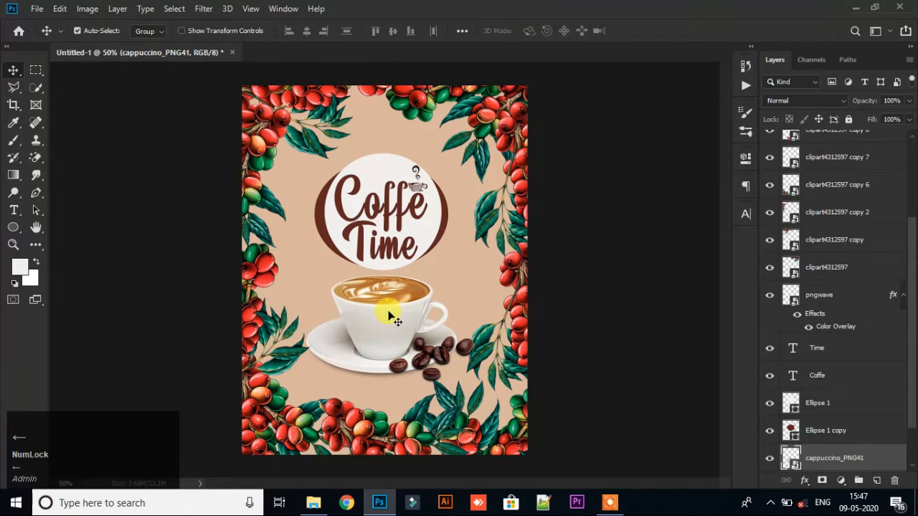
- Nudge the coffee beans slightly left along the saucer
click(447, 354)
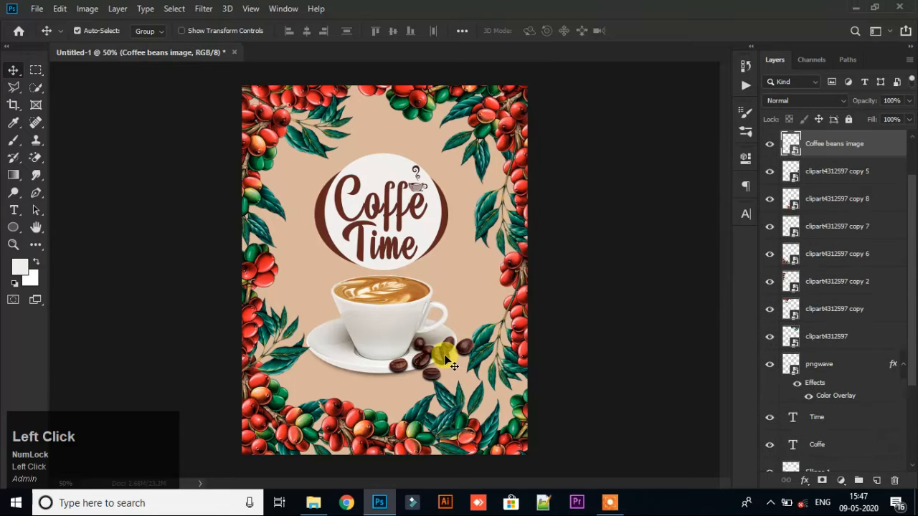
key(Right)
key(Left)
key(Left)
key(Left)
key(Left)
key(Left)
key(Left)
key(Left)
key(Left)
key(Left)
key(Left)
key(Left)
key(Left)
key(Left)
key(Left)
key(Left)
key(Left)
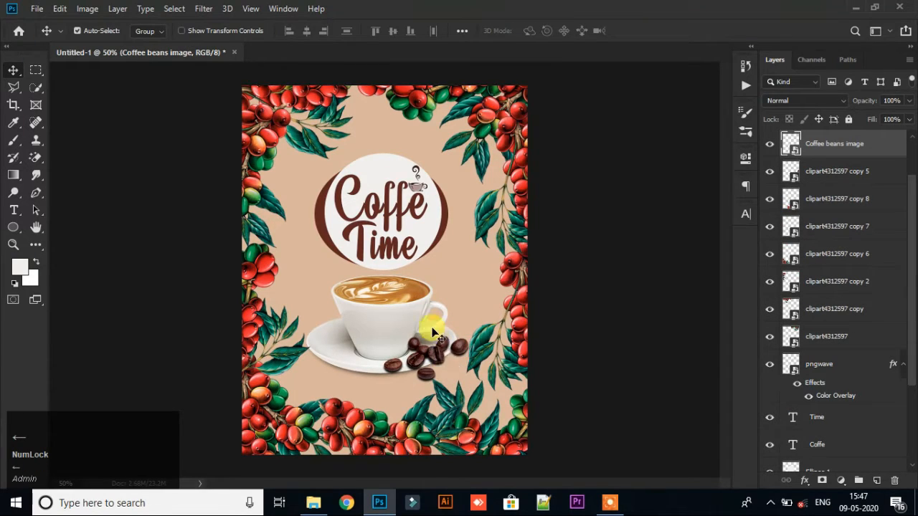
- Nudge the cappuccino cup slightly right and up so it sits just below the title circle
click(400, 322)
key(Left)
key(Left)
key(Left)
key(Left)
key(Left)
key(Left)
key(Left)
key(Left)
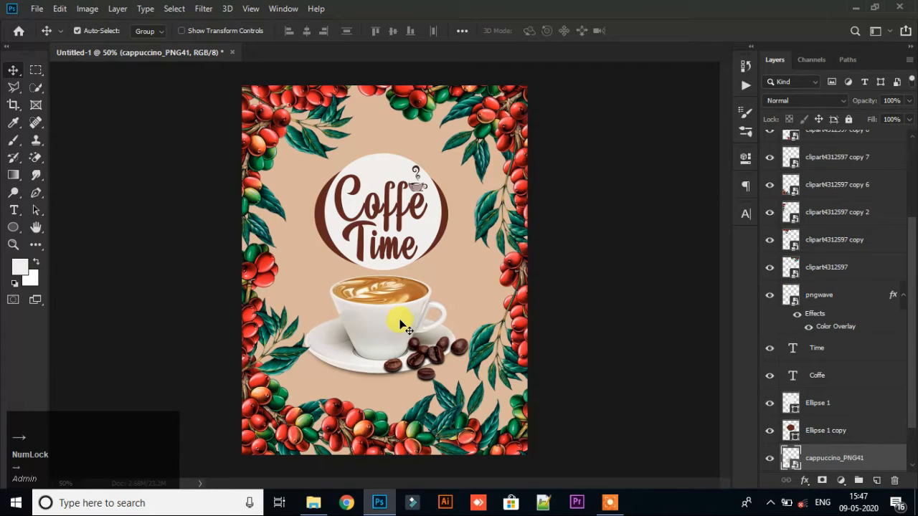
key(Right)
key(Right)
key(Right)
key(Right)
key(Right)
key(Right)
key(Right)
key(Right)
key(Right)
key(Up)
key(Up)
key(Up)
key(Up)
key(Up)
key(Up)
key(Up)
key(Up)
key(Up)
key(Down)
key(Down)
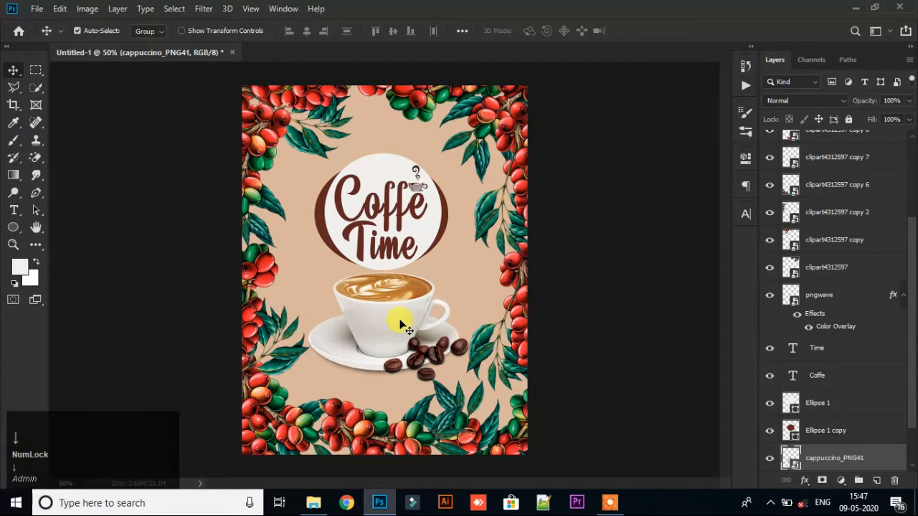
key(Right)
key(Right)
key(Right)
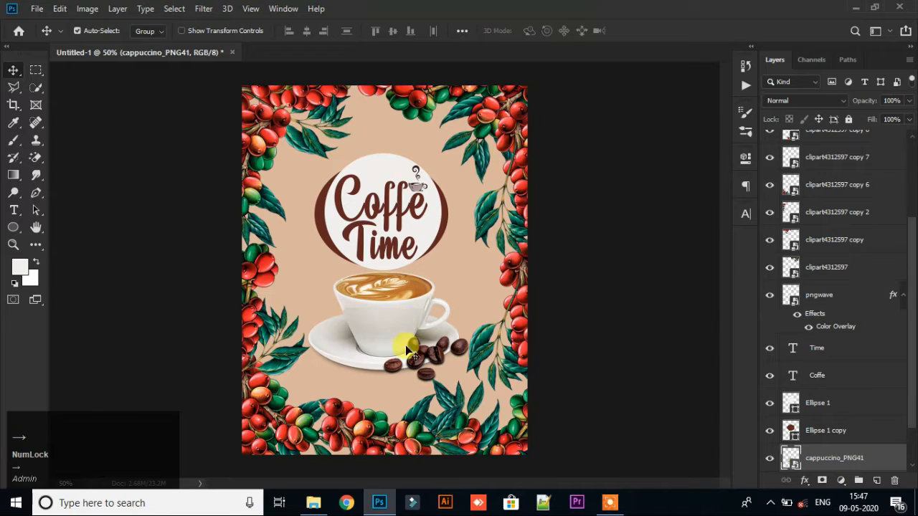
- Move the coffee beans slightly right beside the saucer's edge
drag(406, 345, 437, 356)
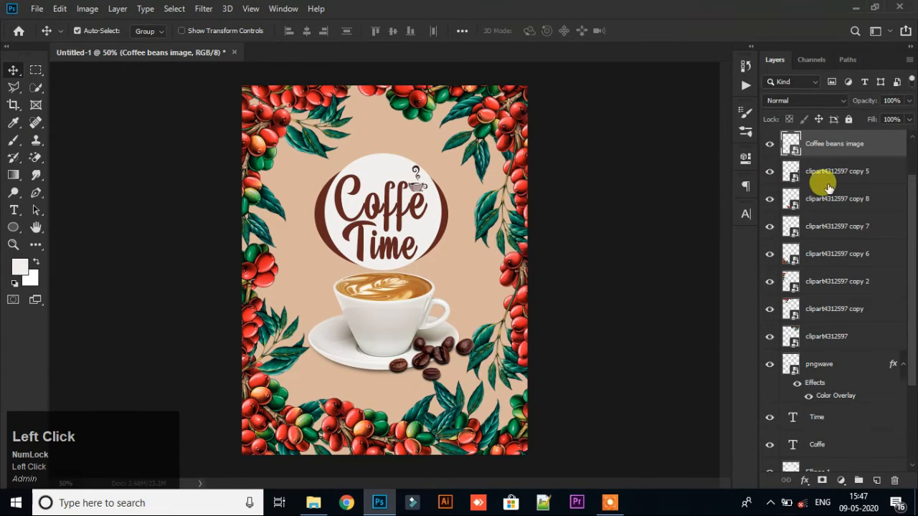
click(830, 343)
shift+click(836, 172)
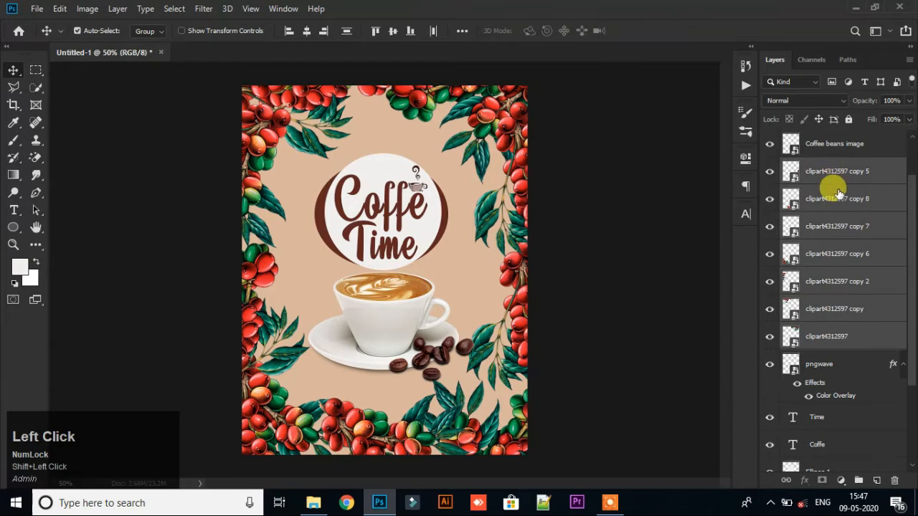
click(829, 147)
click(838, 172)
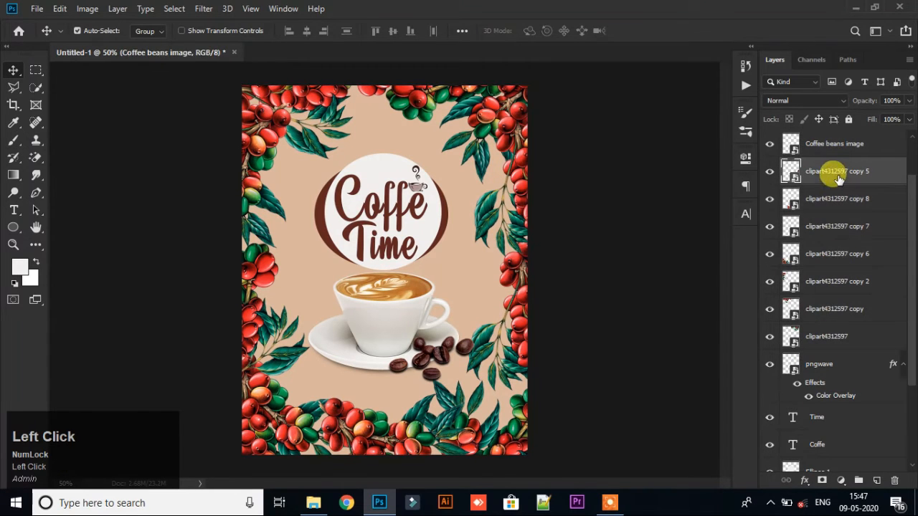
- Add a black drop shadow to the clipart4312597 layer with 11% opacity, 27 px distance, 25% spread and 13 px size
click(838, 330)
click(806, 482)
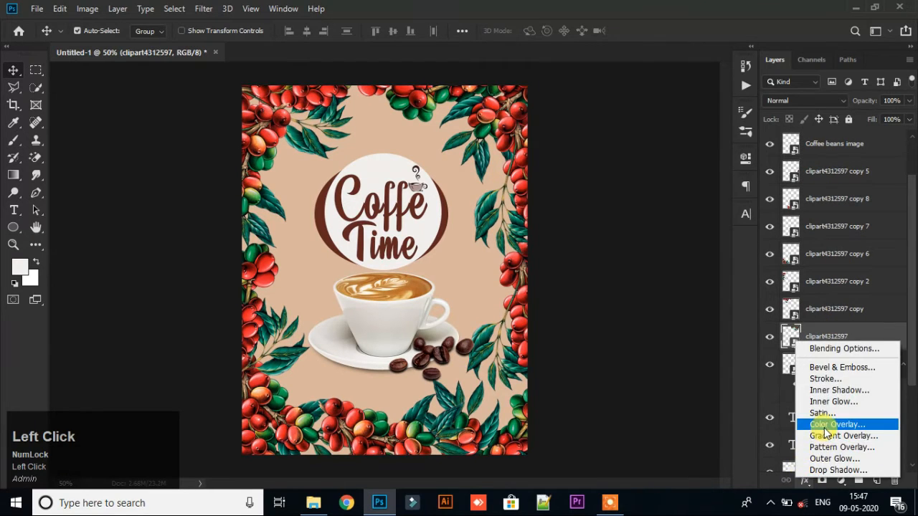
click(828, 470)
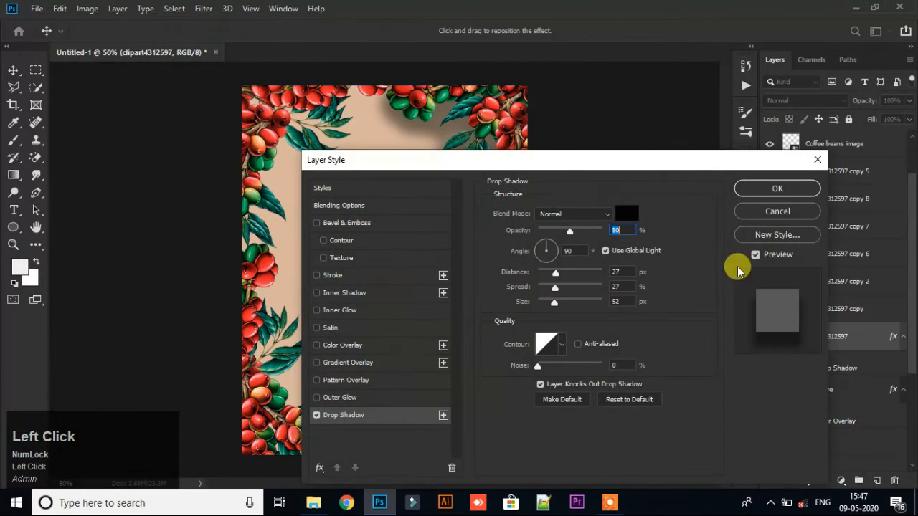
drag(600, 169, 847, 181)
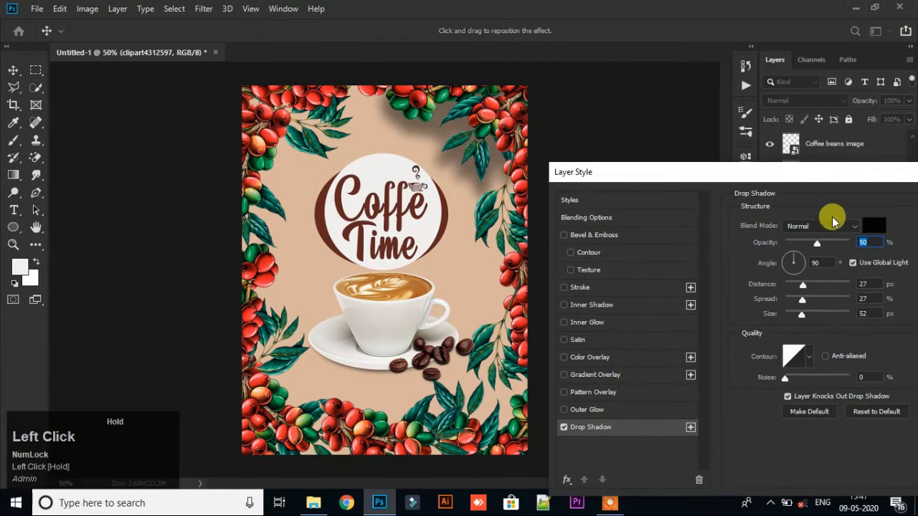
drag(821, 245, 789, 245)
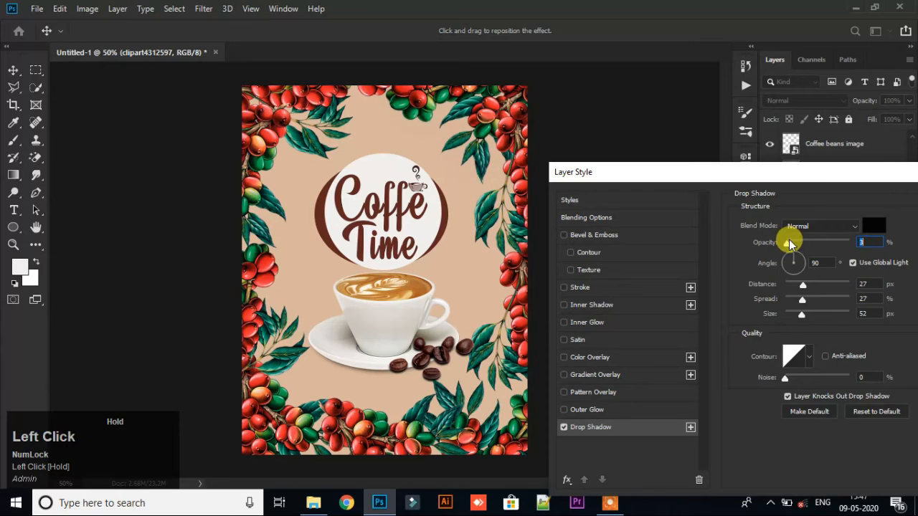
drag(802, 287, 792, 313)
drag(789, 243, 792, 246)
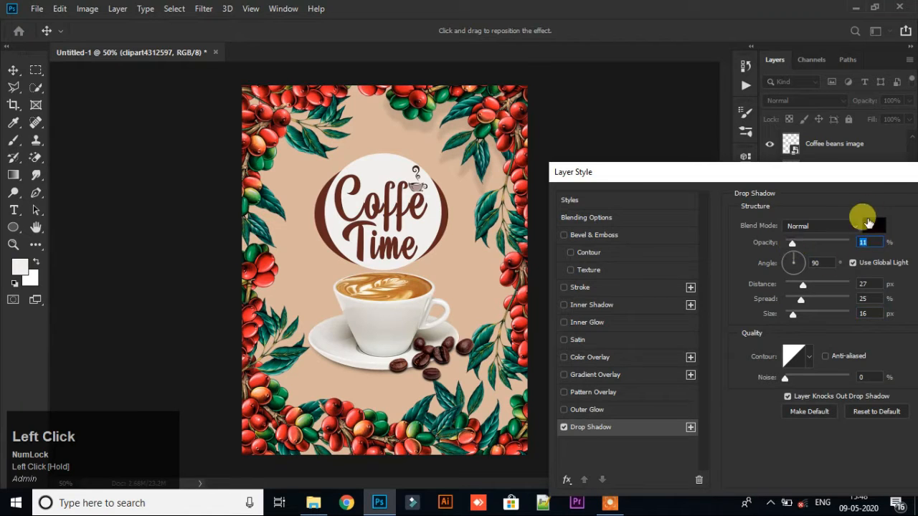
click(864, 314)
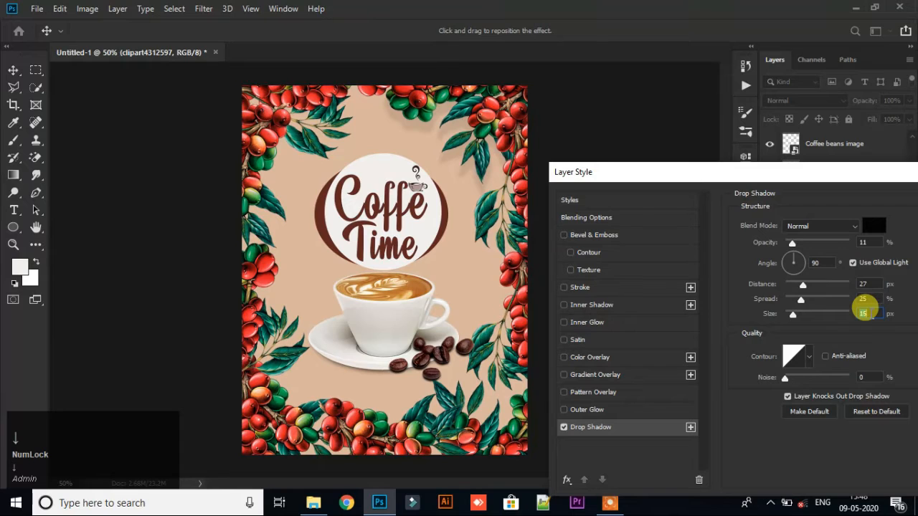
drag(849, 178, 699, 193)
click(866, 218)
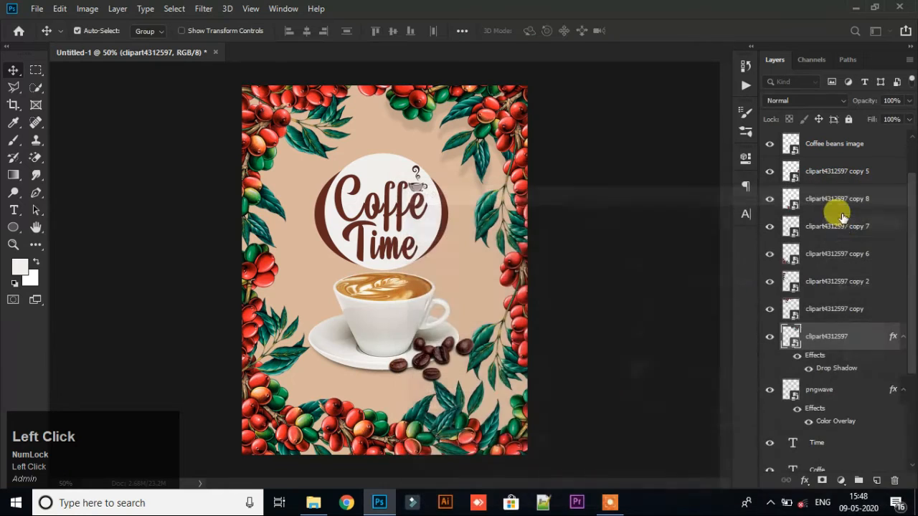
- Apply the same 11% opacity drop shadow to the layers clipart4312597 copy and copy 2
click(824, 311)
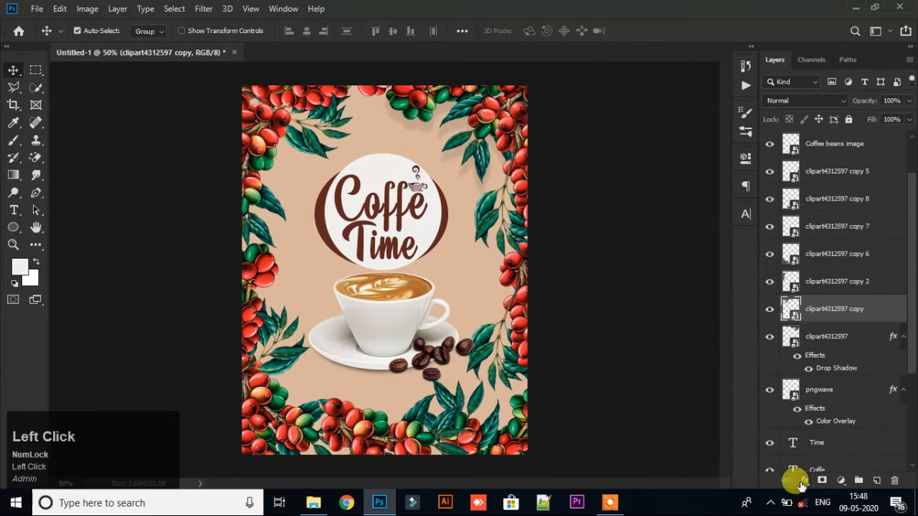
click(804, 481)
click(825, 474)
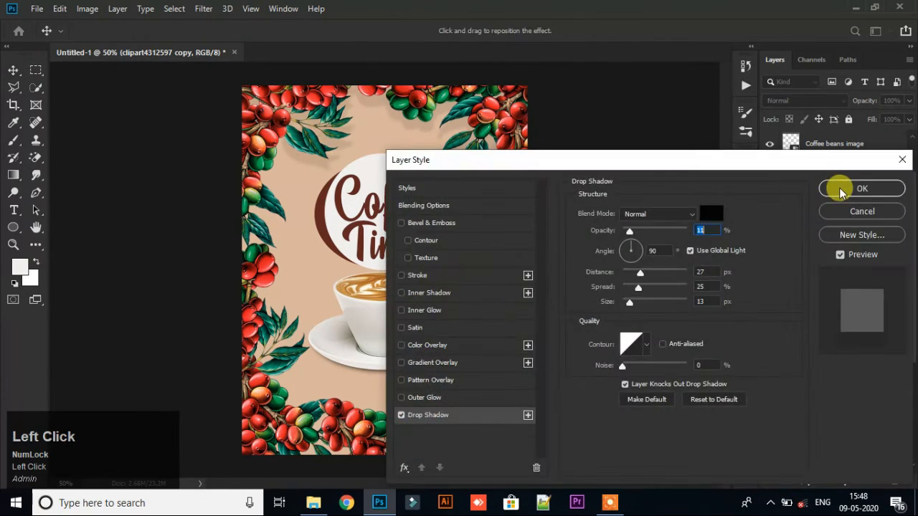
click(850, 190)
click(838, 283)
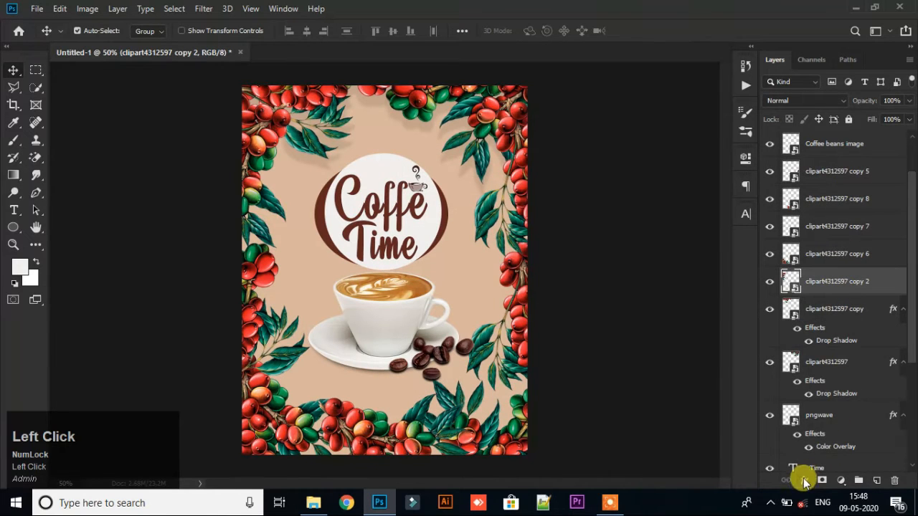
click(805, 480)
click(822, 469)
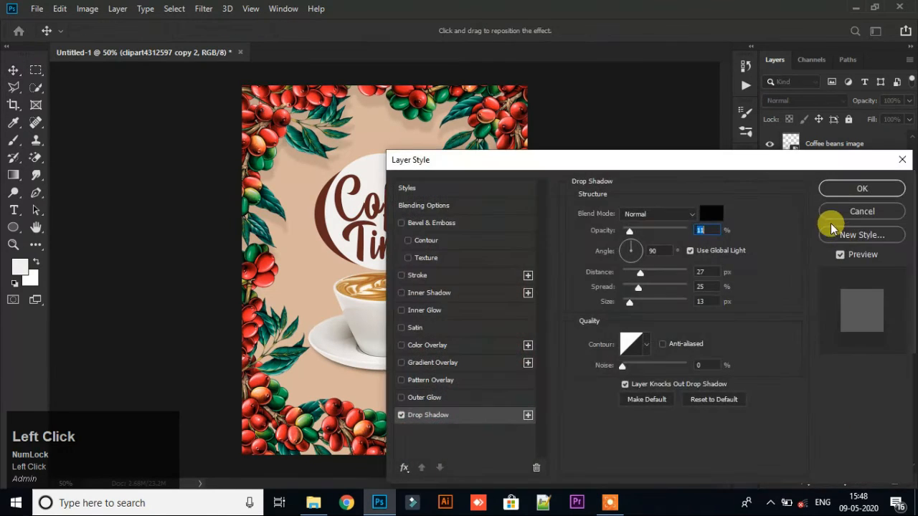
click(861, 191)
- Apply the same 11% opacity drop shadow to the layers clipart4312597 copy 6 and copy 7
click(840, 254)
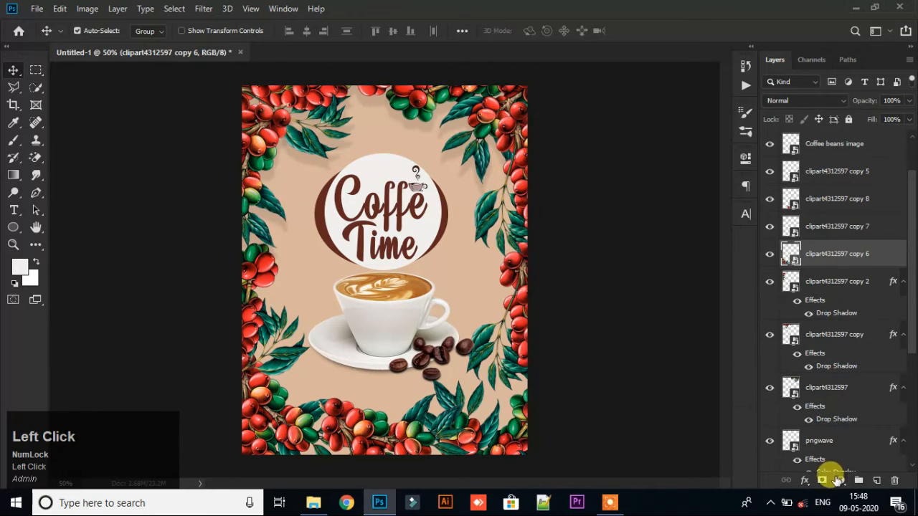
click(806, 480)
click(821, 469)
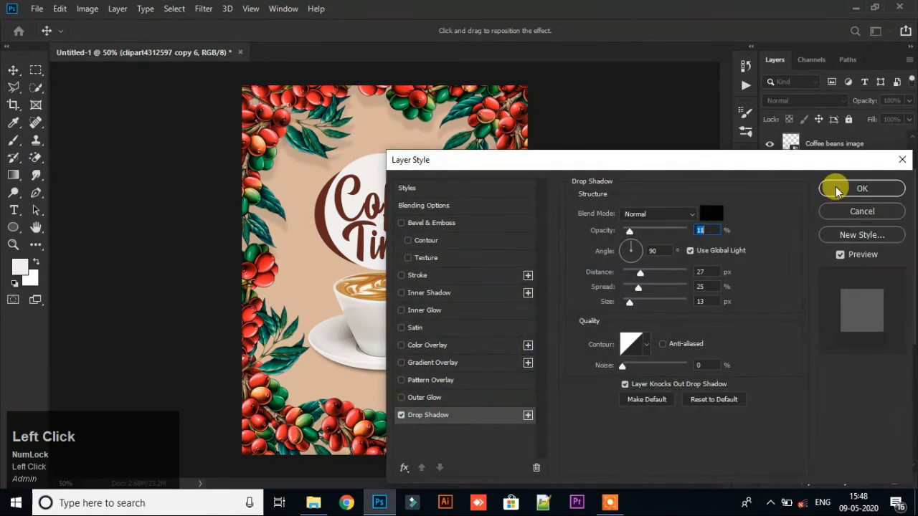
click(860, 184)
click(832, 226)
click(807, 481)
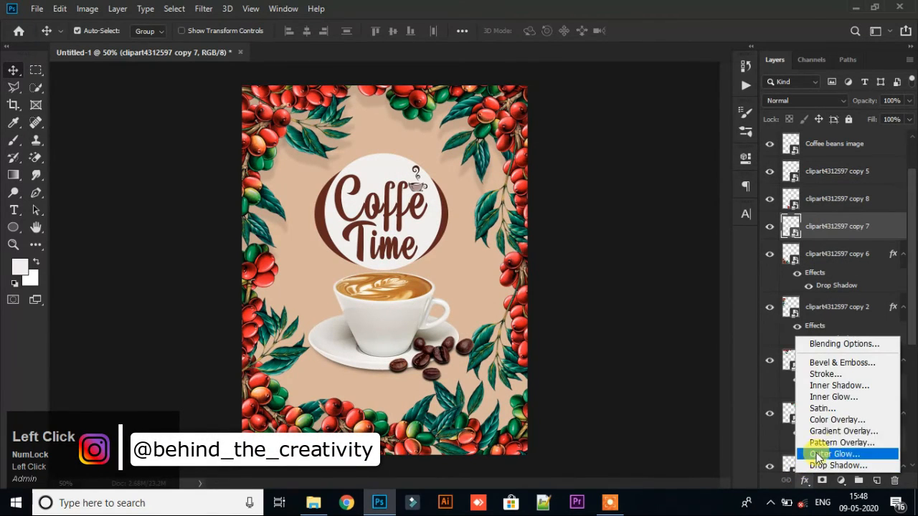
click(826, 465)
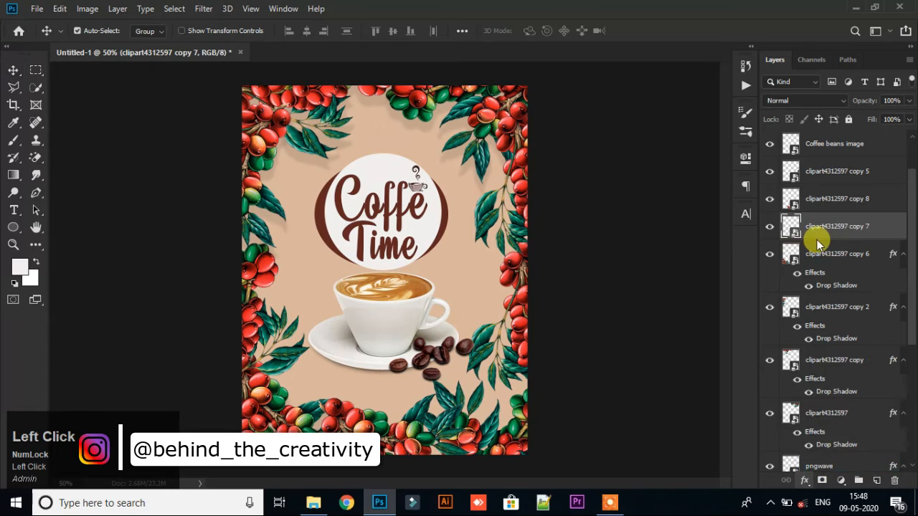
click(830, 190)
- Apply the same 11% opacity drop shadow to the layers clipart4312597 copy 8 and copy 5
click(840, 199)
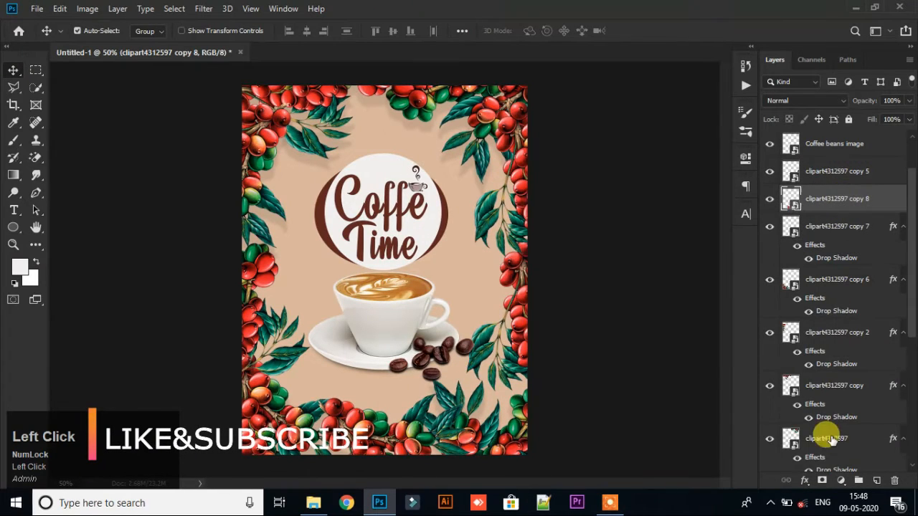
click(803, 480)
click(823, 466)
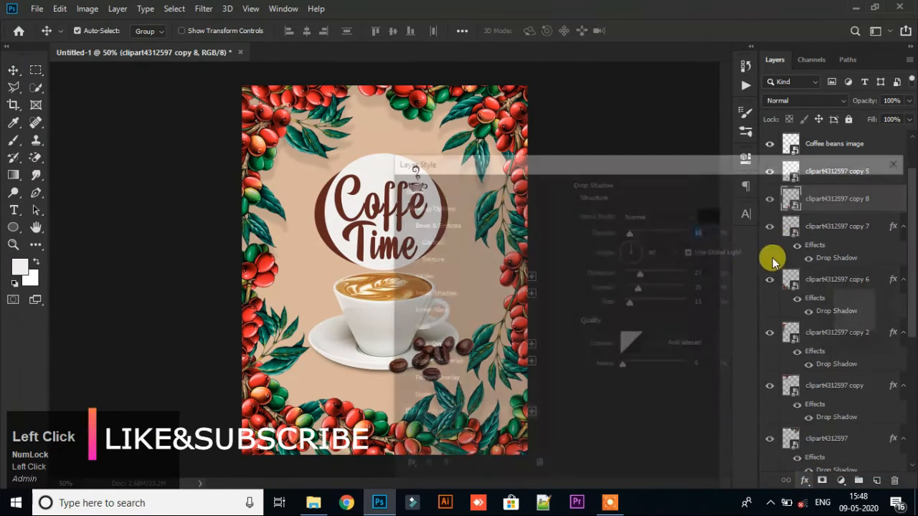
click(842, 190)
click(818, 173)
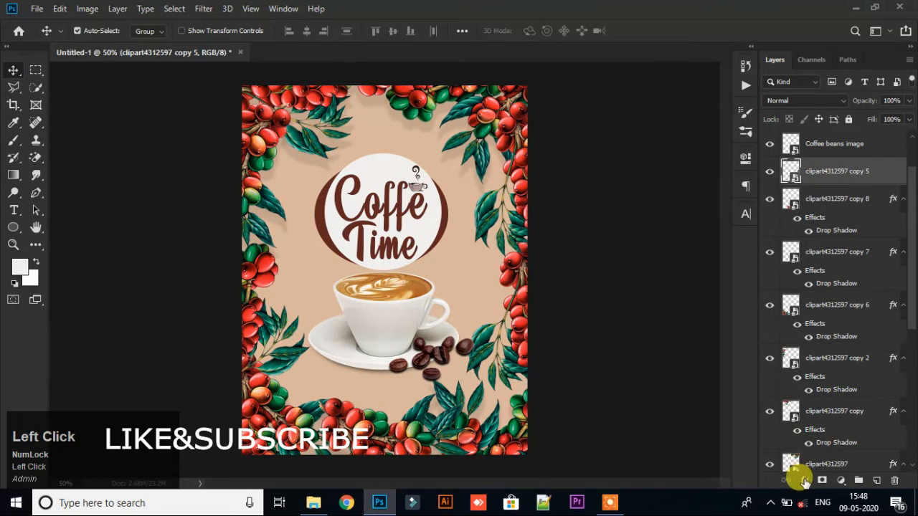
click(803, 481)
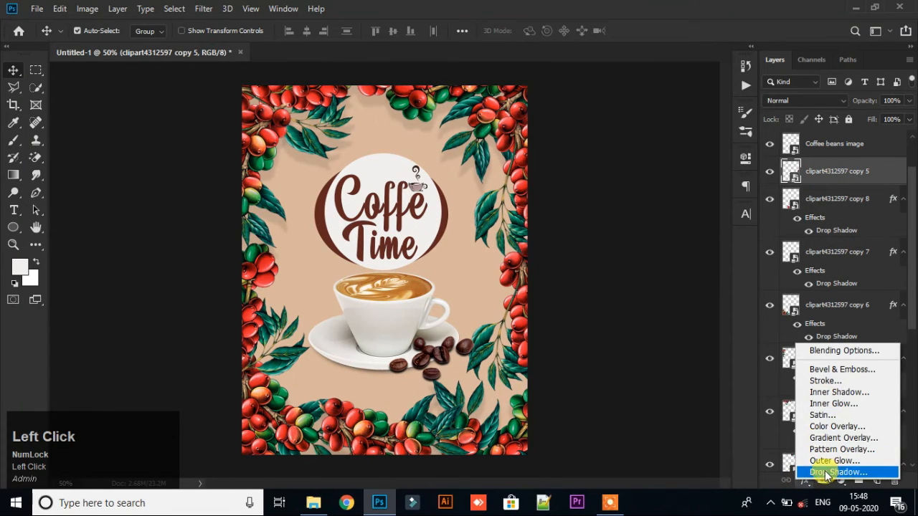
click(815, 337)
click(861, 188)
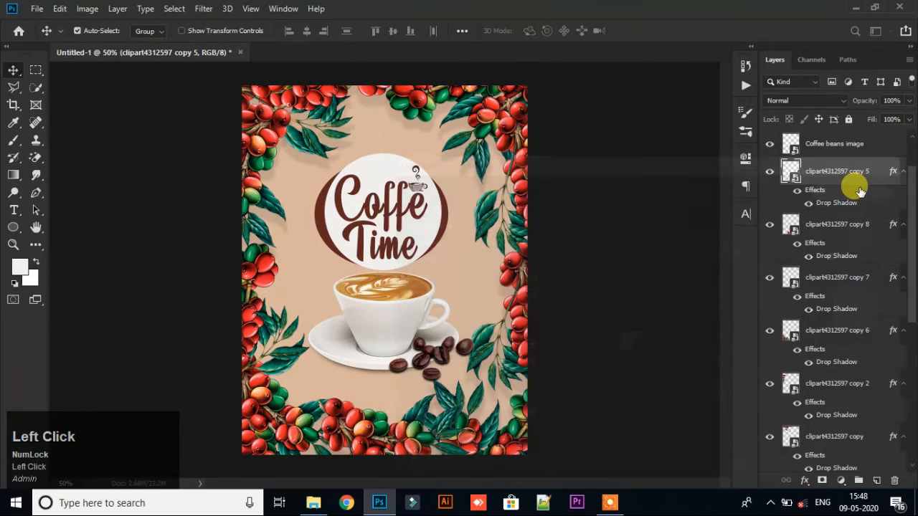
- Apply the same 11% opacity drop shadow to the layer clipart4312597 copy 4
scroll(814, 297, up, 3)
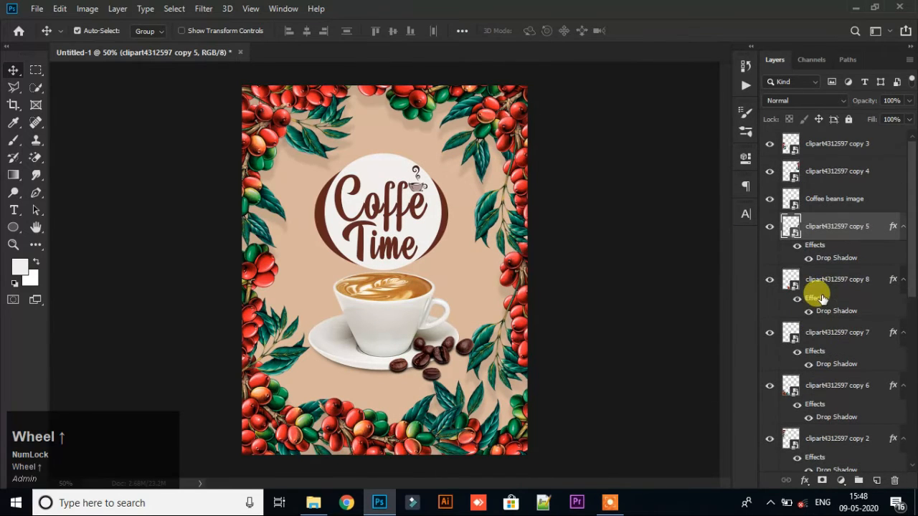
click(840, 174)
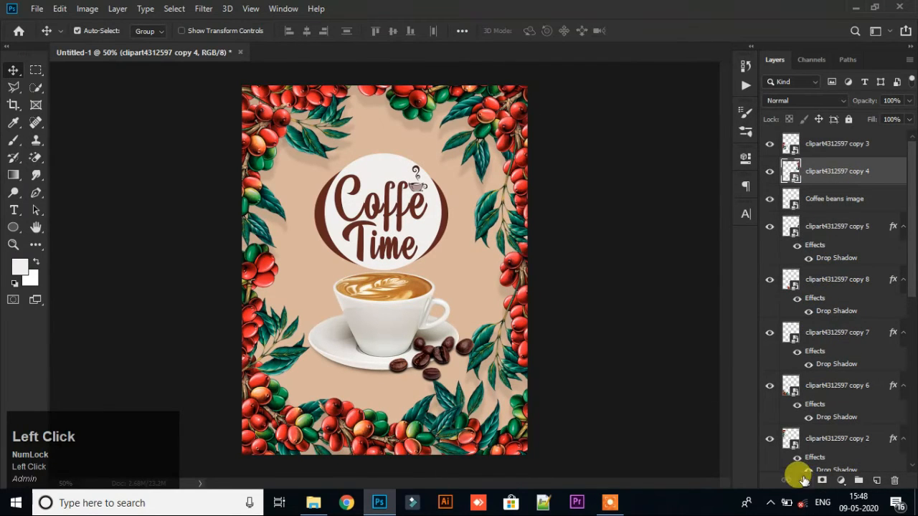
click(806, 480)
click(815, 466)
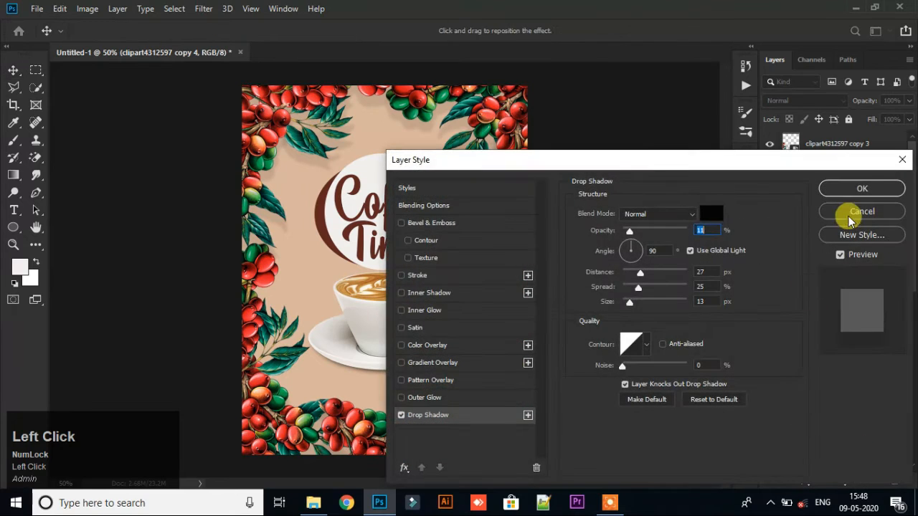
click(863, 190)
- Apply the same 11% opacity drop shadow to the layer clipart4312597 copy 3, turning the global light angle to about 30°
click(836, 147)
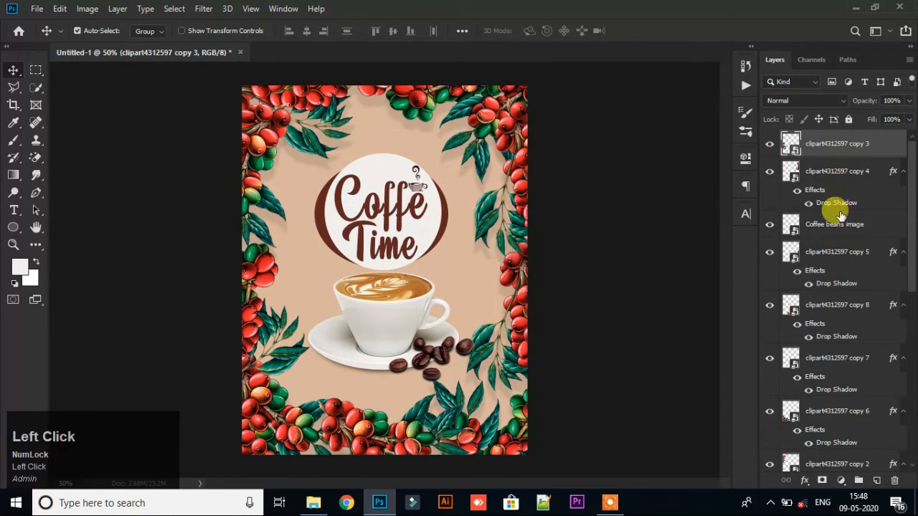
click(806, 478)
click(817, 464)
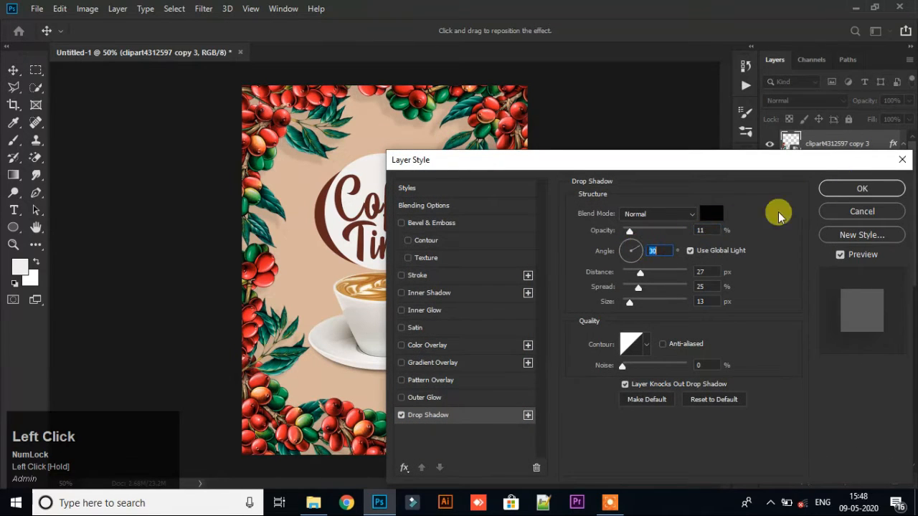
mouse_move(642, 255)
mouse_down()
mouse_move(613, 240)
mouse_move(643, 246)
mouse_up()
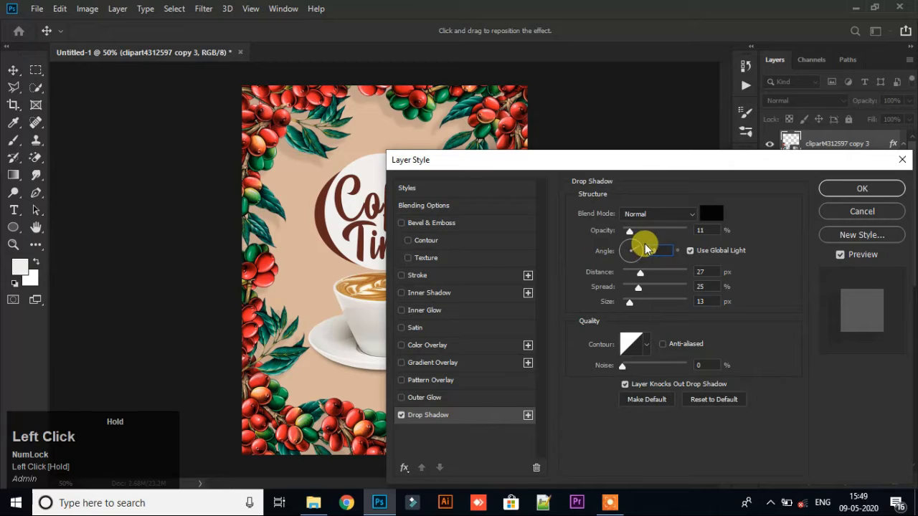
click(863, 189)
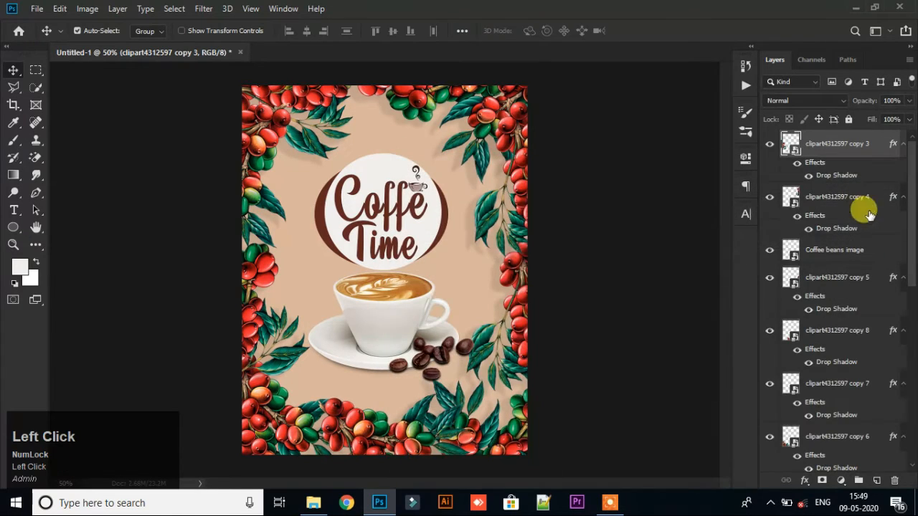
- Scale the pngwave, Time, Coffe, Ellipse 1 and Ellipse 1 copy layers together to about 112.8%, keeping the title circle above the cup
click(387, 316)
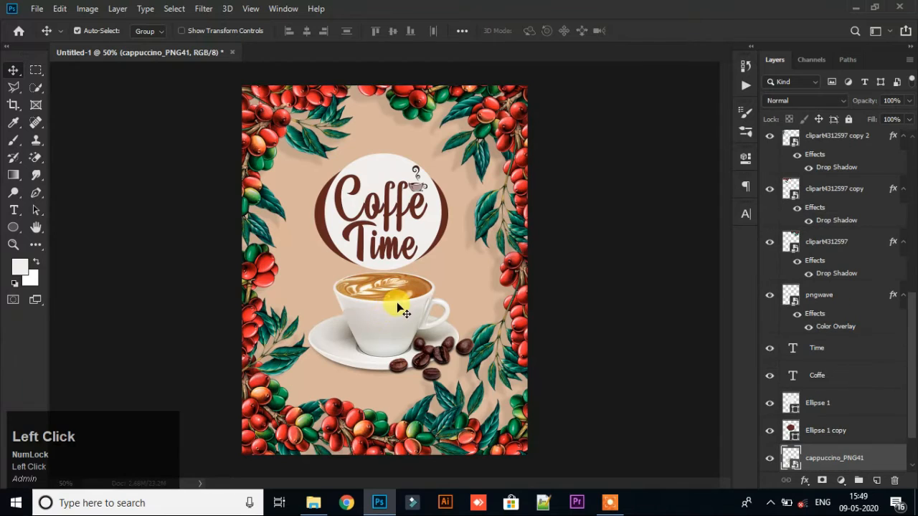
click(433, 349)
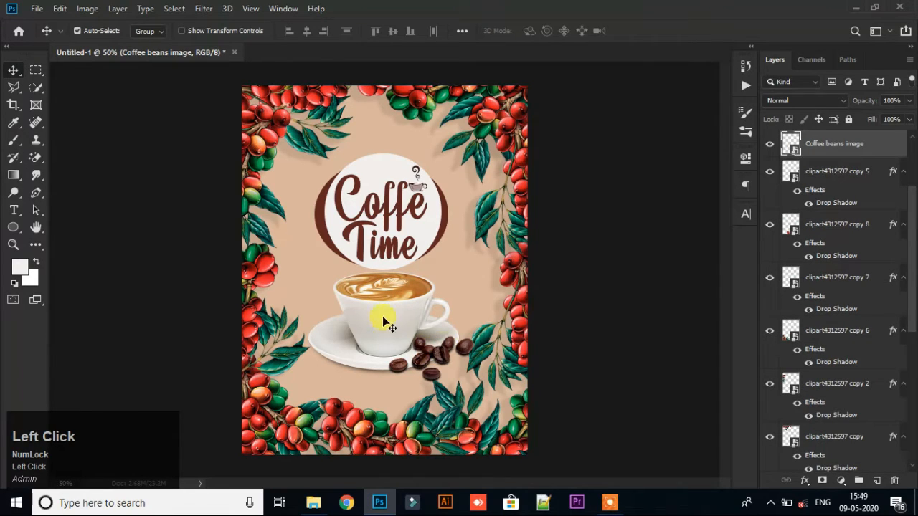
click(425, 236)
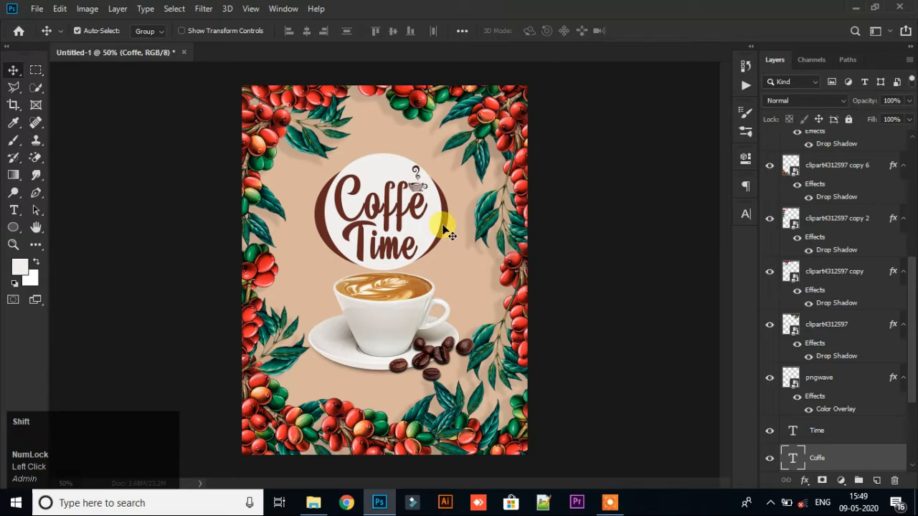
shift+click(444, 231)
scroll(763, 328, down, 3)
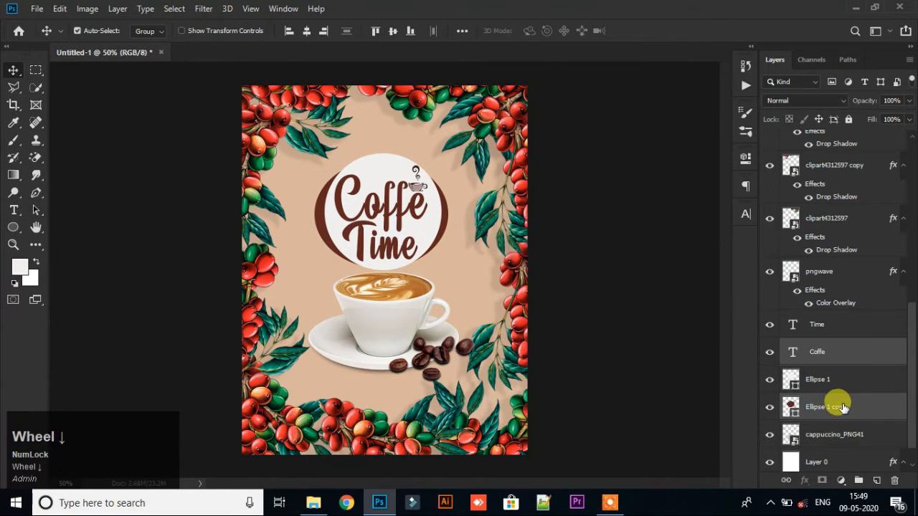
click(841, 406)
shift+click(839, 324)
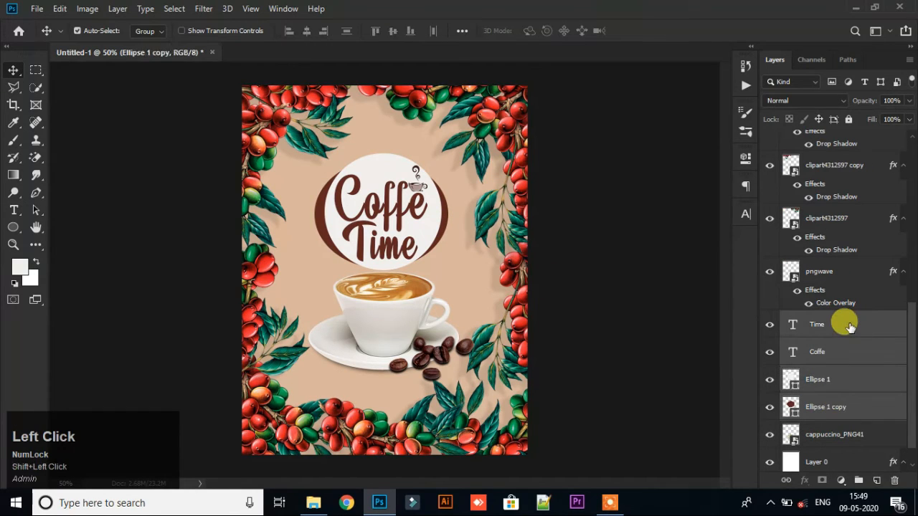
click(838, 274)
click(836, 406)
shift+click(839, 276)
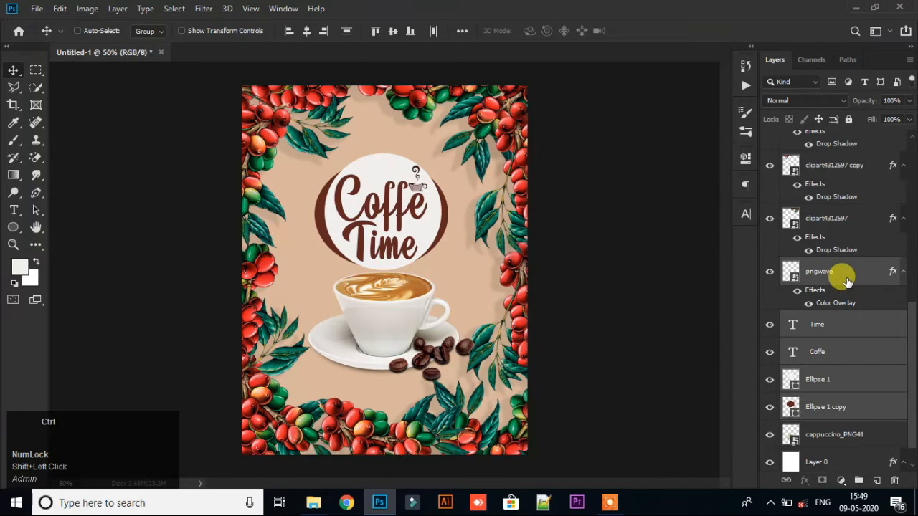
key(ctrl+t)
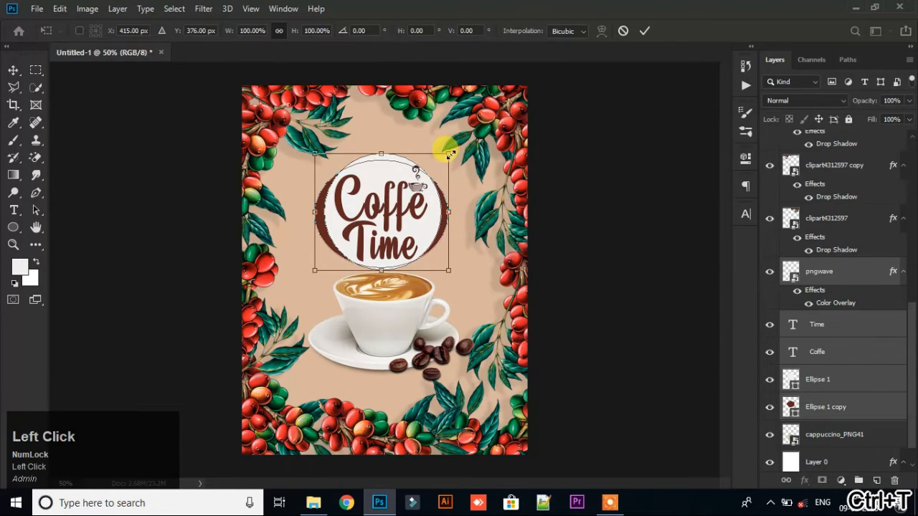
drag(450, 154, 456, 136)
drag(413, 203, 404, 216)
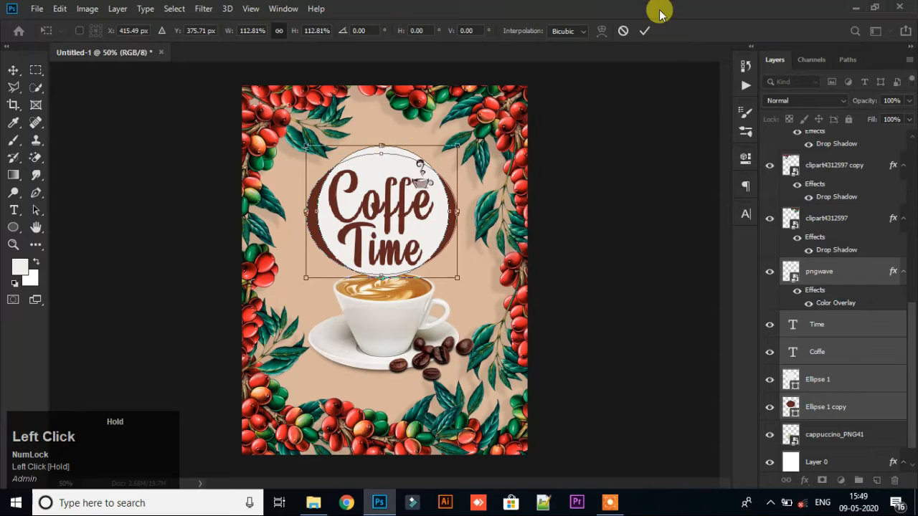
click(644, 30)
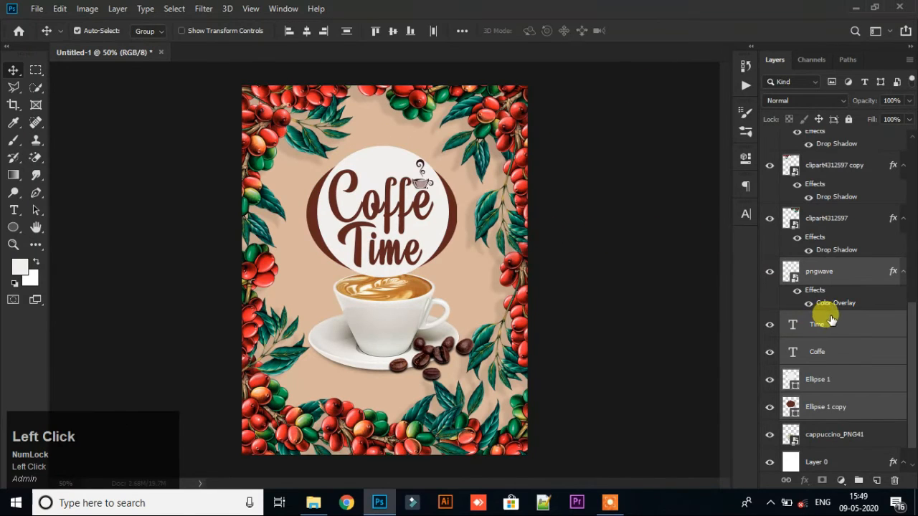
- Move the cappuccino_PNG41 layer above the Time layer and directly below pngwave, so the cup overlaps the title circle
click(826, 345)
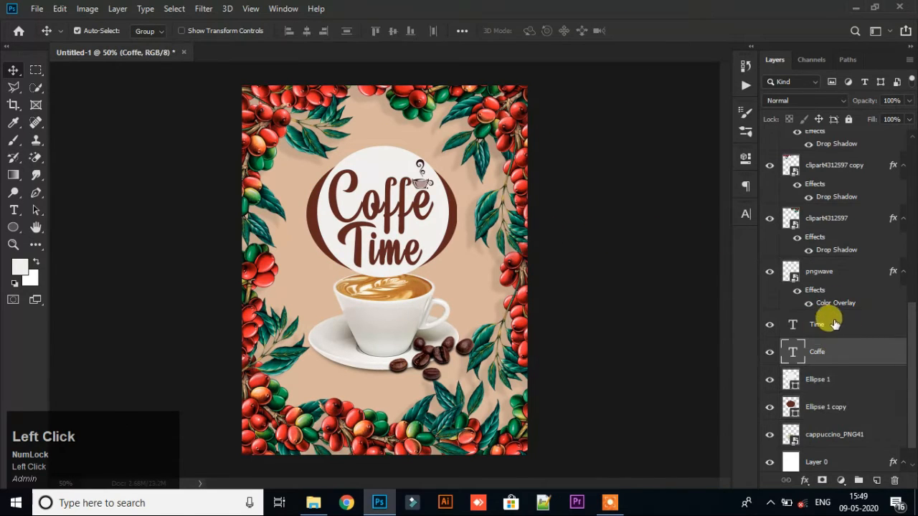
click(832, 408)
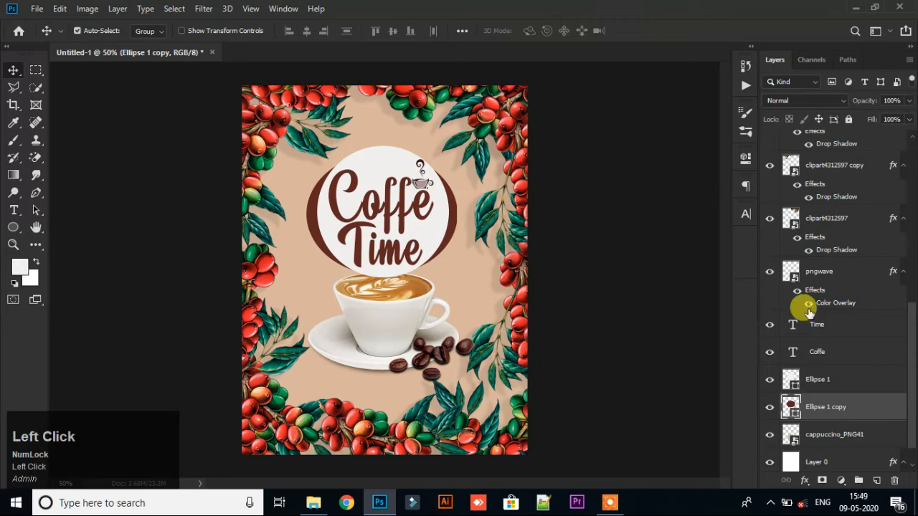
click(407, 314)
drag(841, 439, 828, 309)
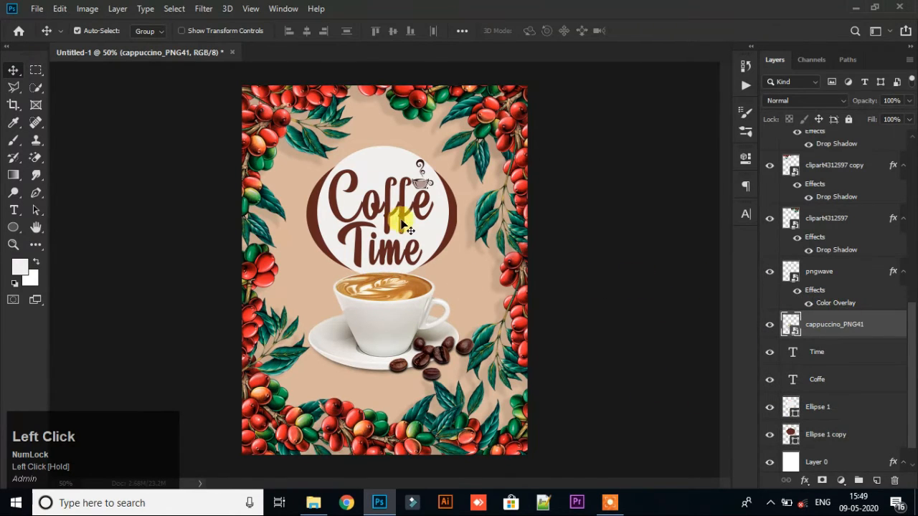
- Rotate the clipart4312597 copy branch to about -129.4° and move it further down into the poster's upper-left corner
click(395, 93)
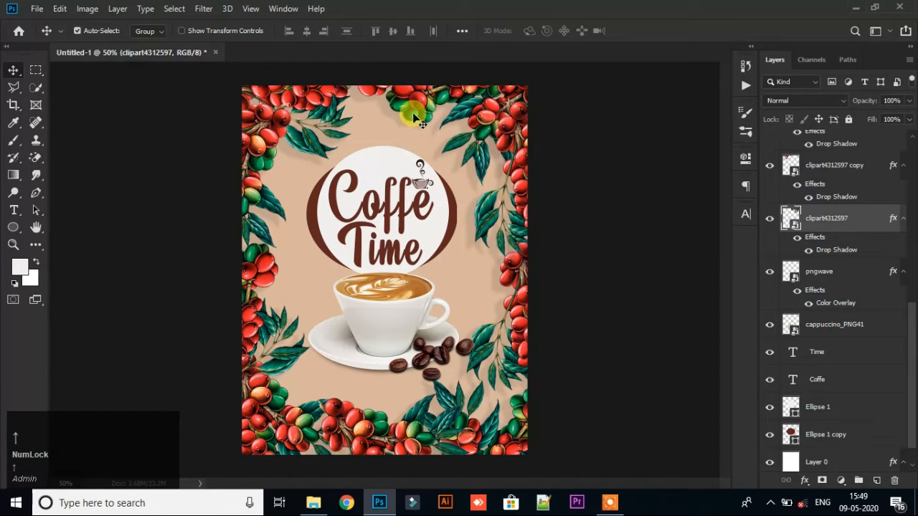
click(366, 85)
key(ctrl+t)
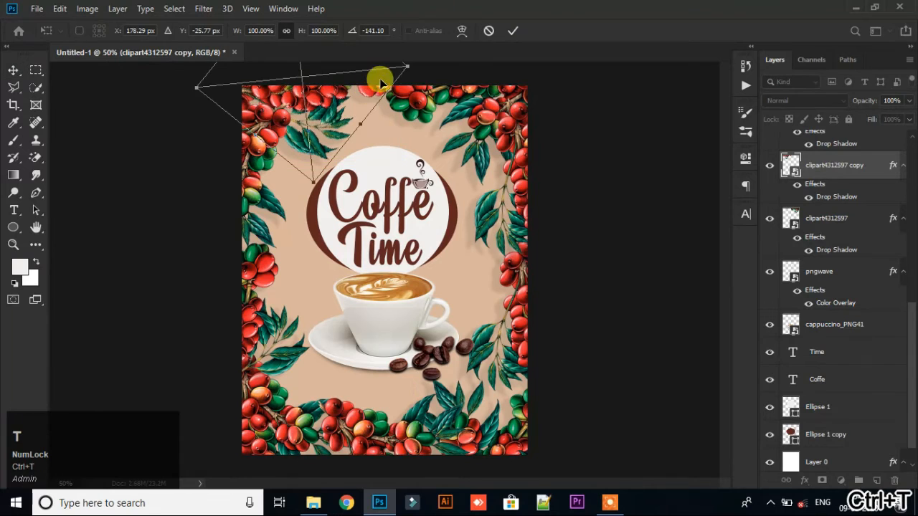
drag(419, 62, 374, 98)
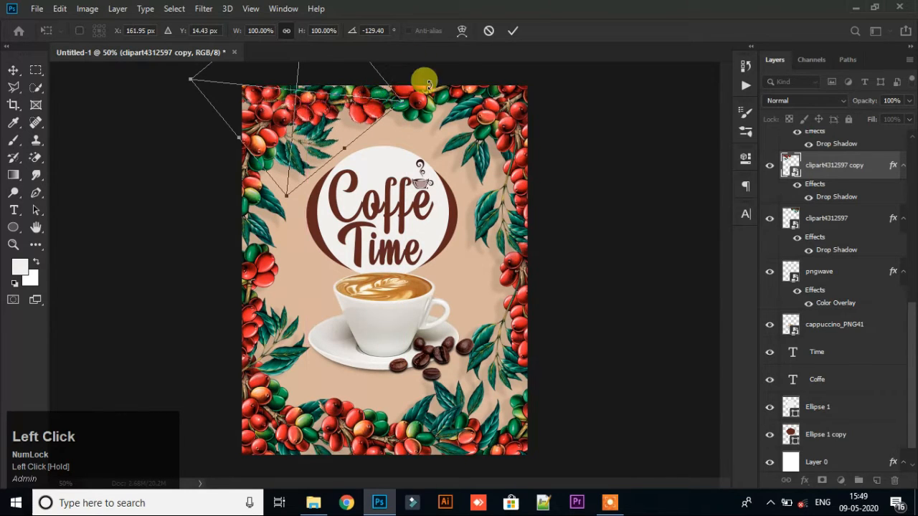
click(512, 30)
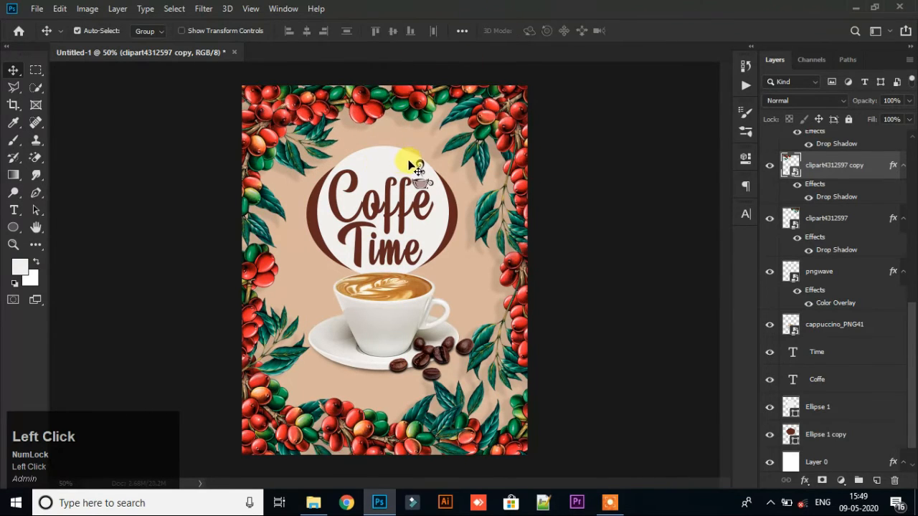
- Add a horizontal text layer beside the cup and set its font to Lakeshore Swash
click(16, 213)
right_click(15, 210)
click(65, 209)
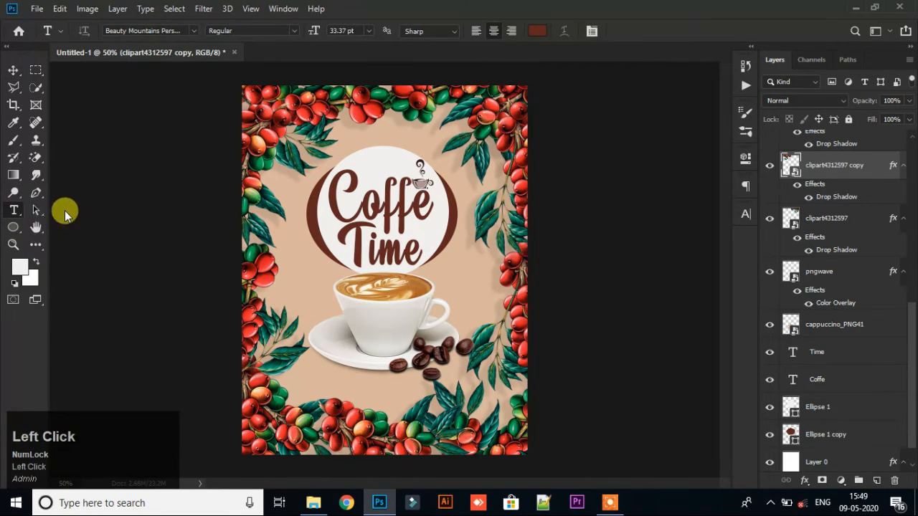
click(291, 280)
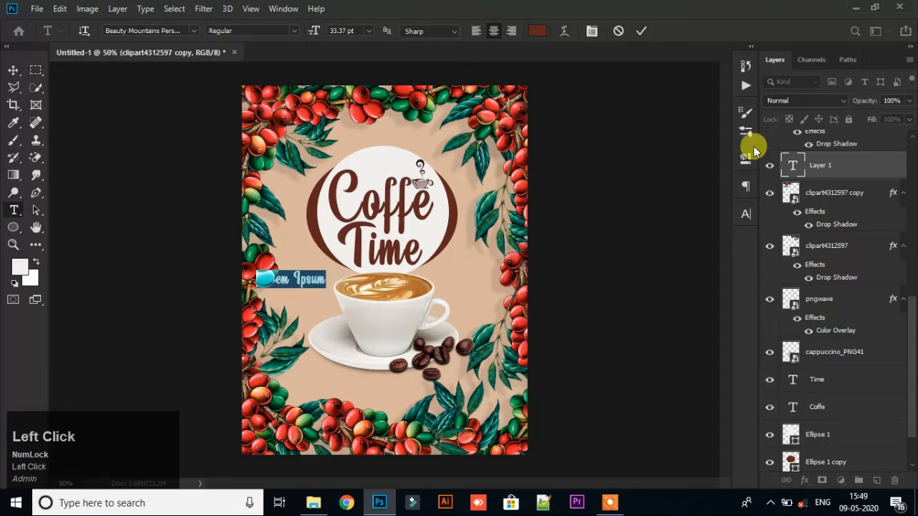
click(746, 214)
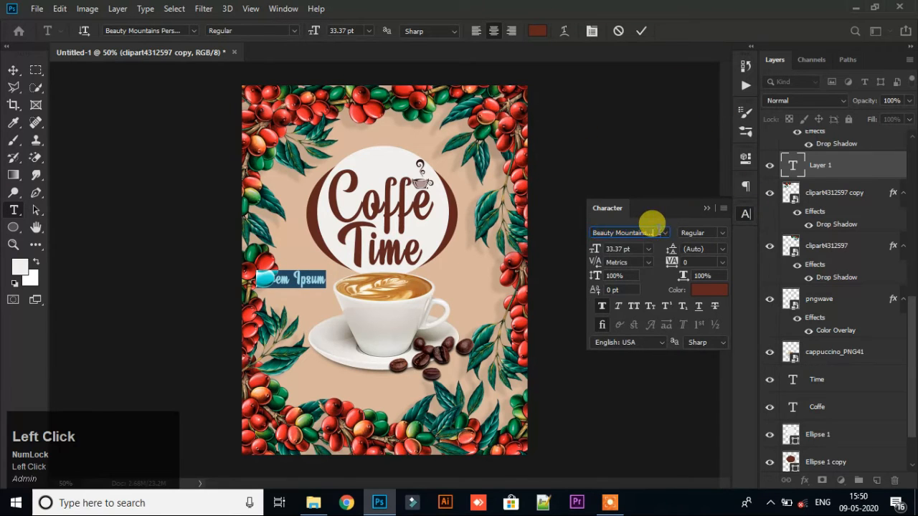
key(BackSpace)
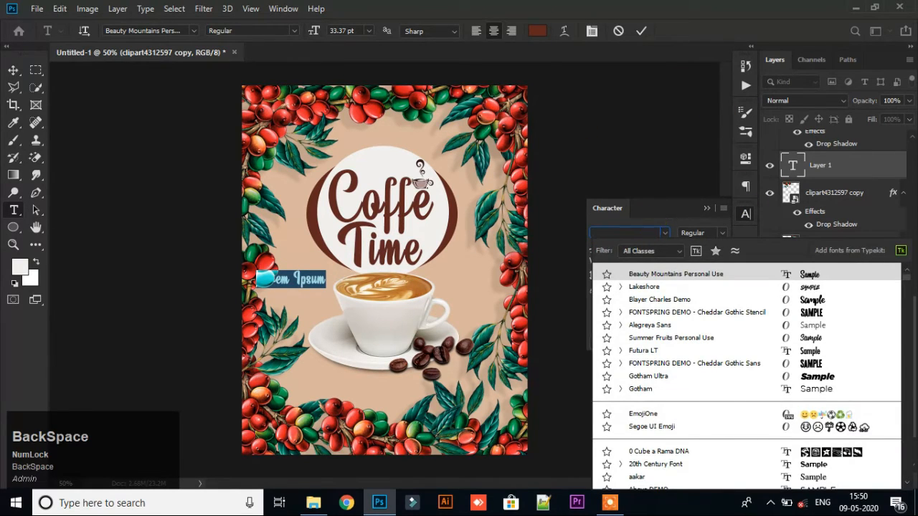
text(swash)
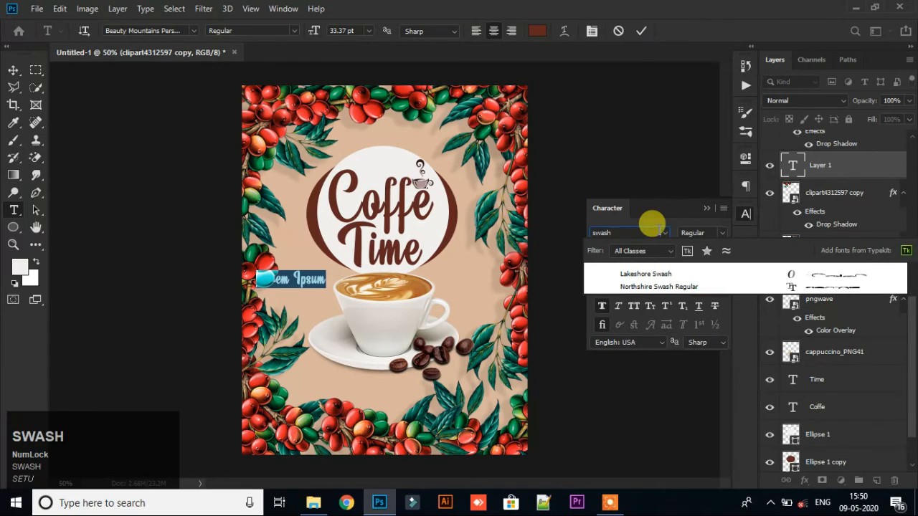
click(691, 276)
- Reduce the swash text to the single letter "e", enlarge it to about 51.44 pt and place it on the cup's left side
click(327, 282)
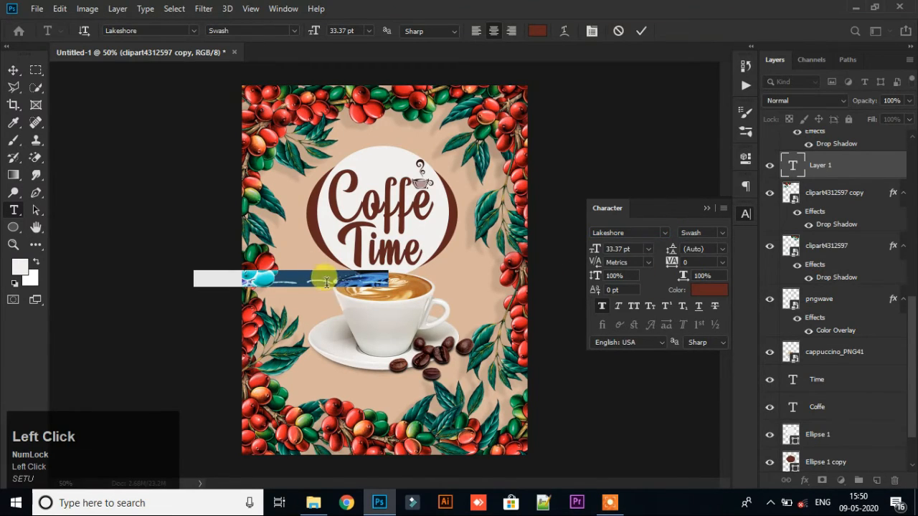
drag(321, 284, 385, 271)
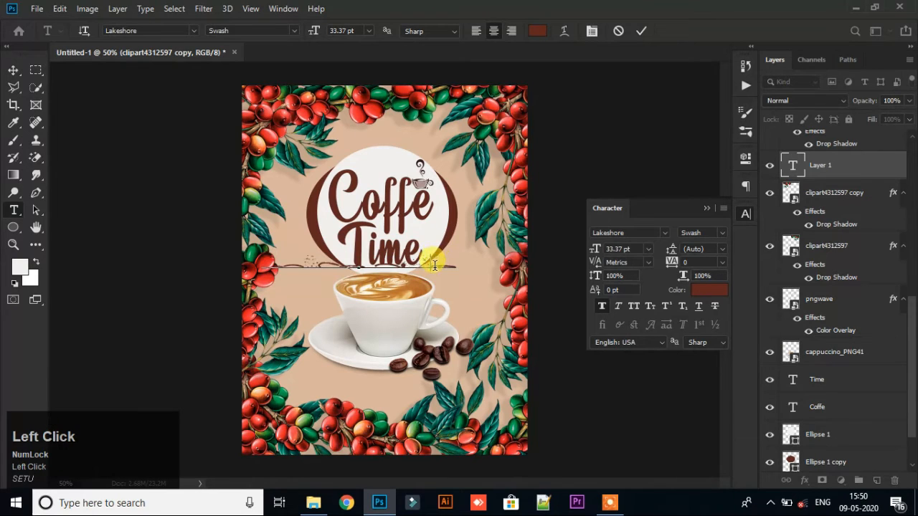
click(315, 261)
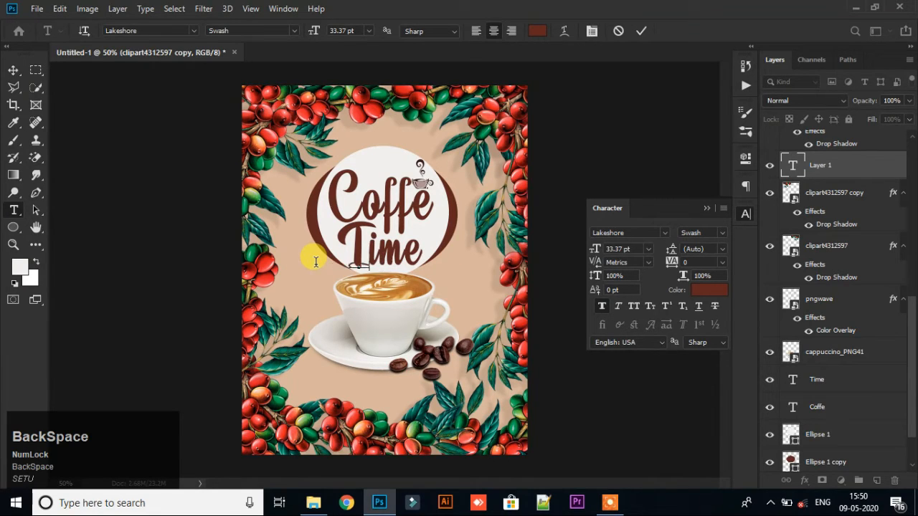
key(ctrl)
drag(361, 268, 344, 309)
key(ctrl+z)
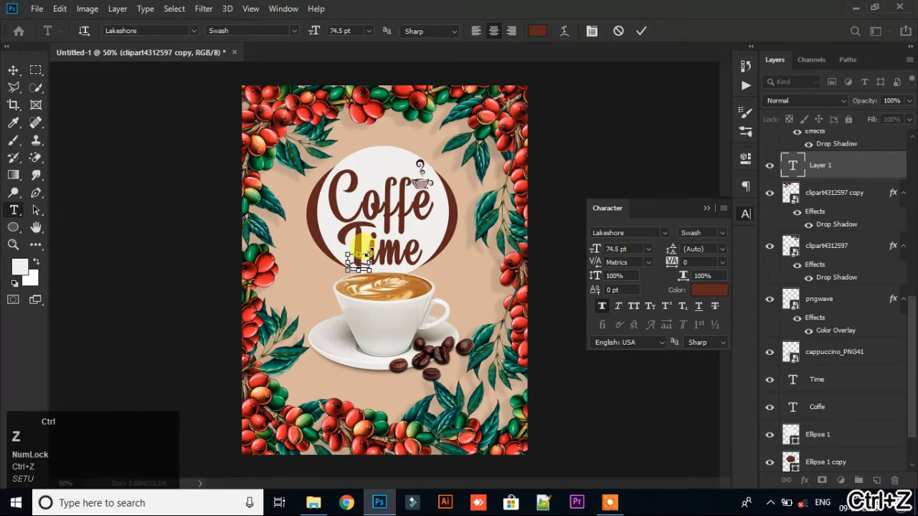
drag(369, 254, 350, 321)
click(642, 31)
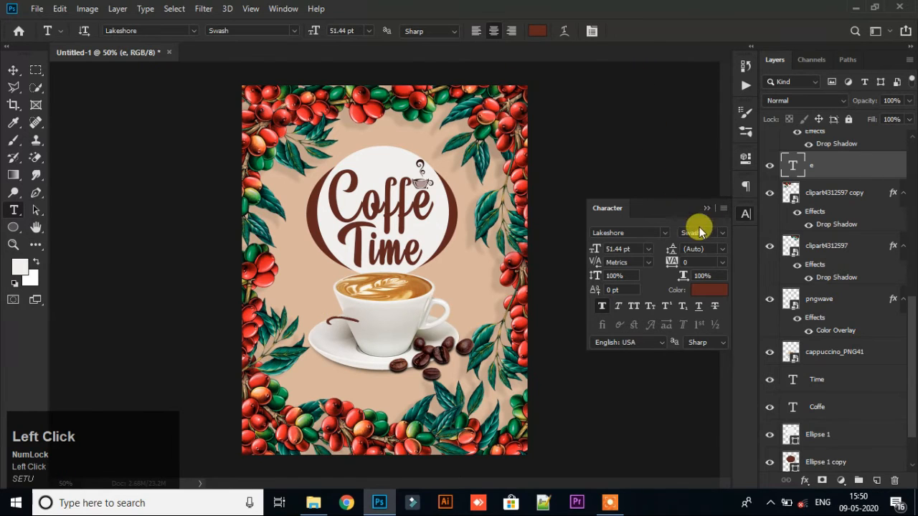
click(708, 209)
- Transform the "e" swash on the cup's left side, flipping it vertically so its curve opens upward
key(ctrl+equal)
key(ctrl+equal)
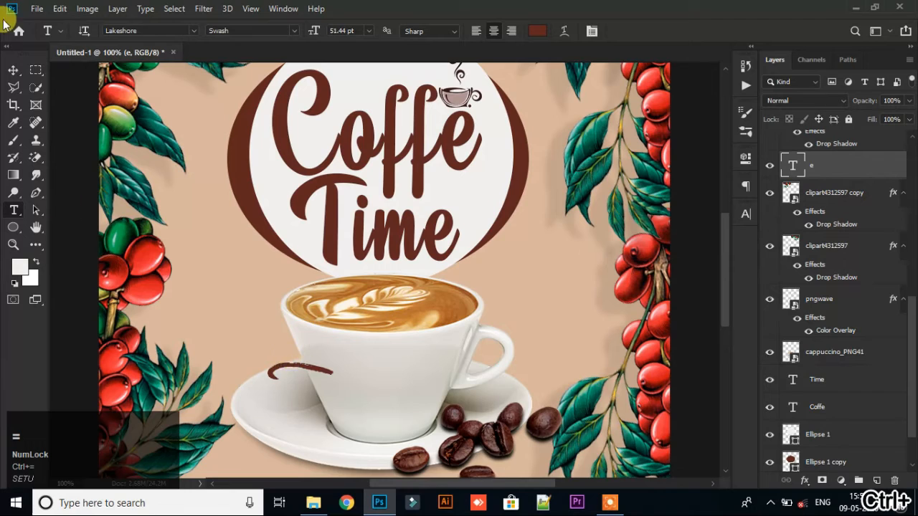
click(13, 69)
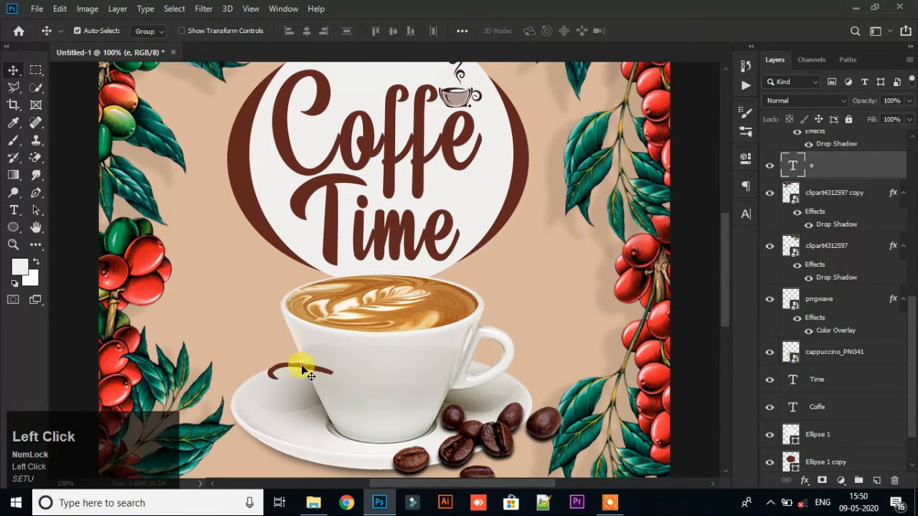
key(ctrl+t)
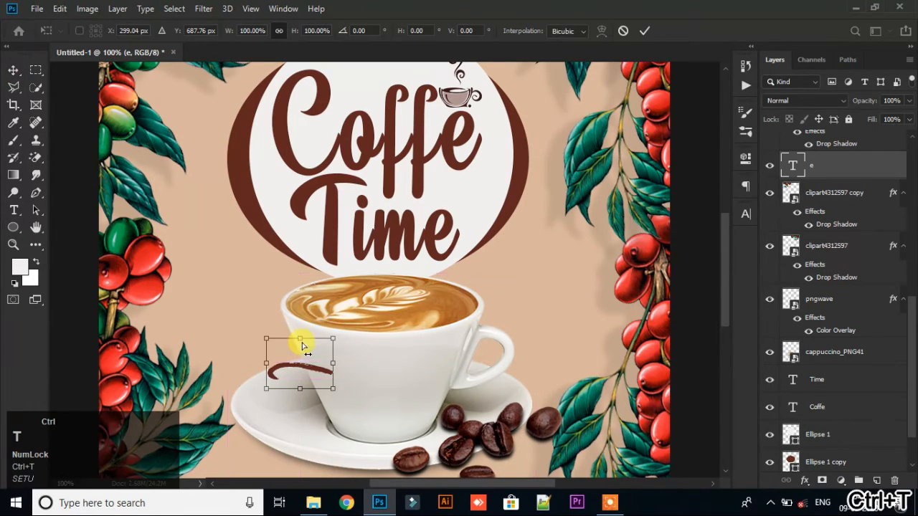
drag(360, 345, 318, 362)
right_click(308, 361)
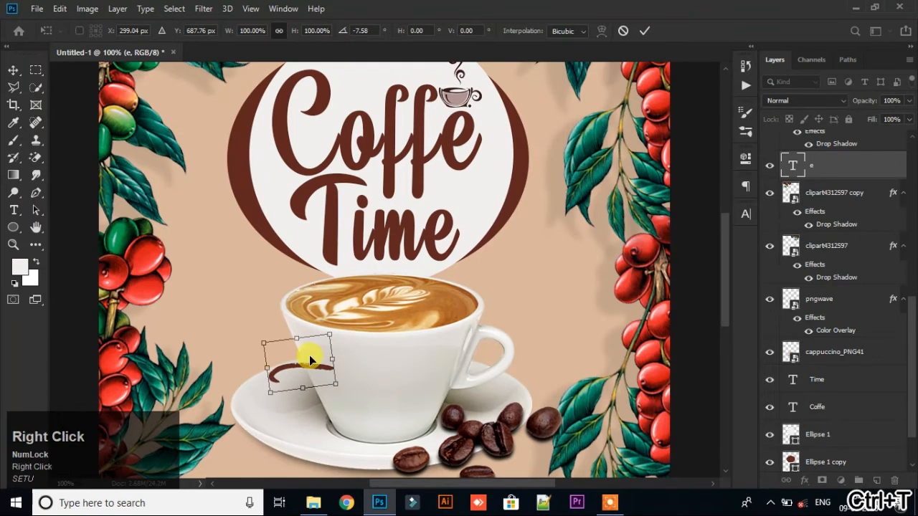
click(349, 337)
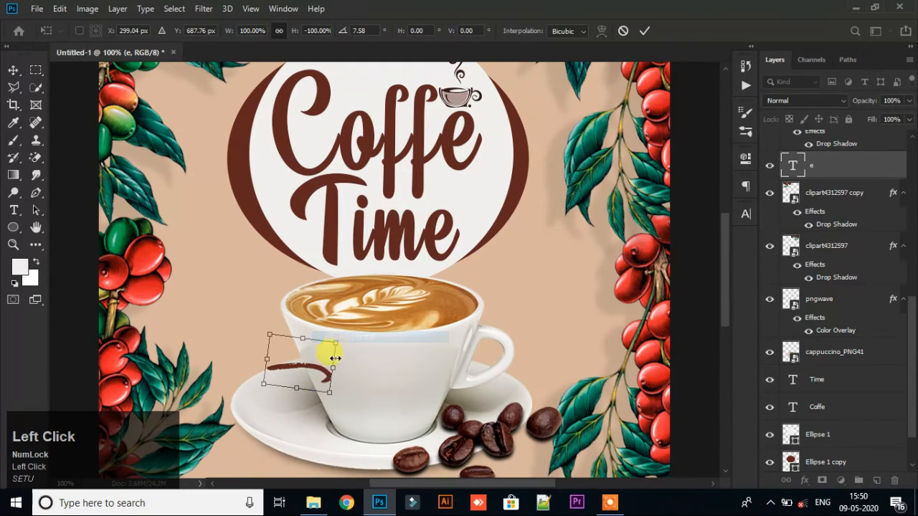
right_click(313, 363)
click(347, 356)
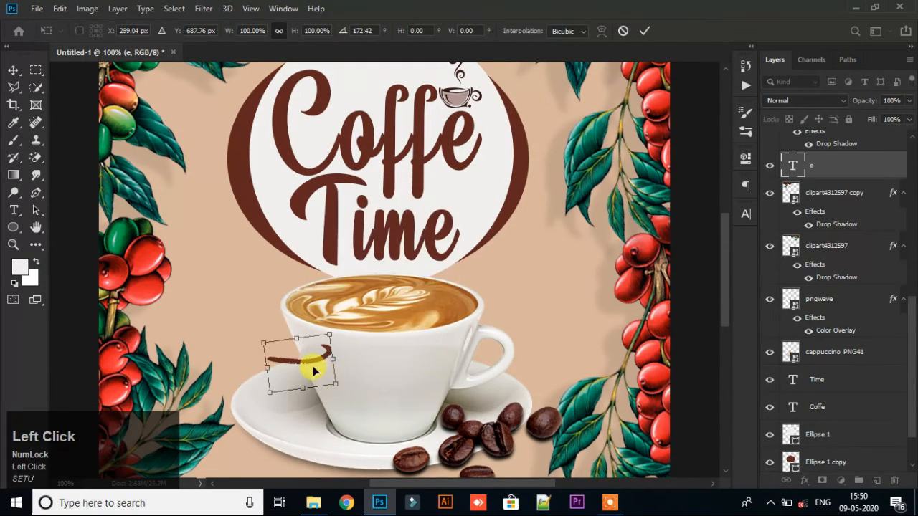
right_click(311, 361)
click(357, 340)
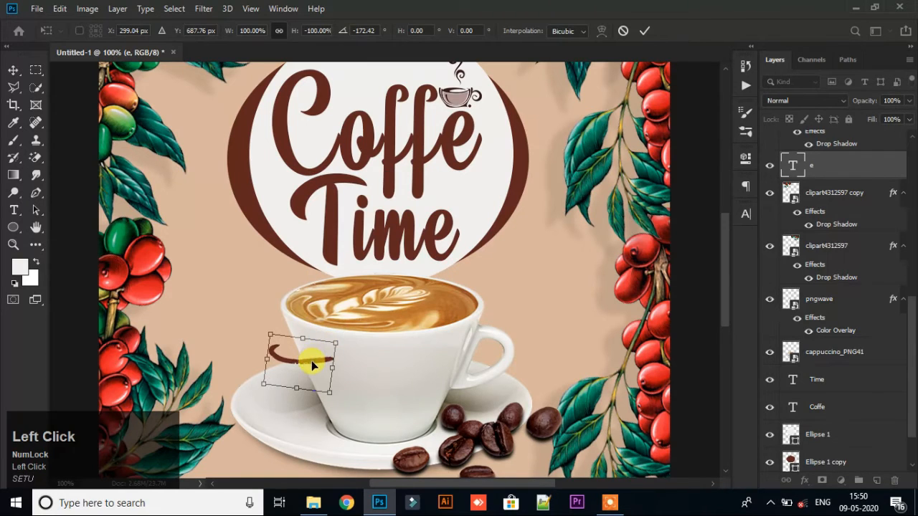
- Rotate the "e" swash to about 29.25°, skew it about 21.67° and fit it against the cup's left side as an arm
mouse_move(311, 361)
mouse_down()
mouse_move(329, 373)
mouse_move(353, 360)
mouse_move(354, 377)
mouse_move(304, 368)
mouse_move(311, 363)
mouse_up()
key(ctrl+t)
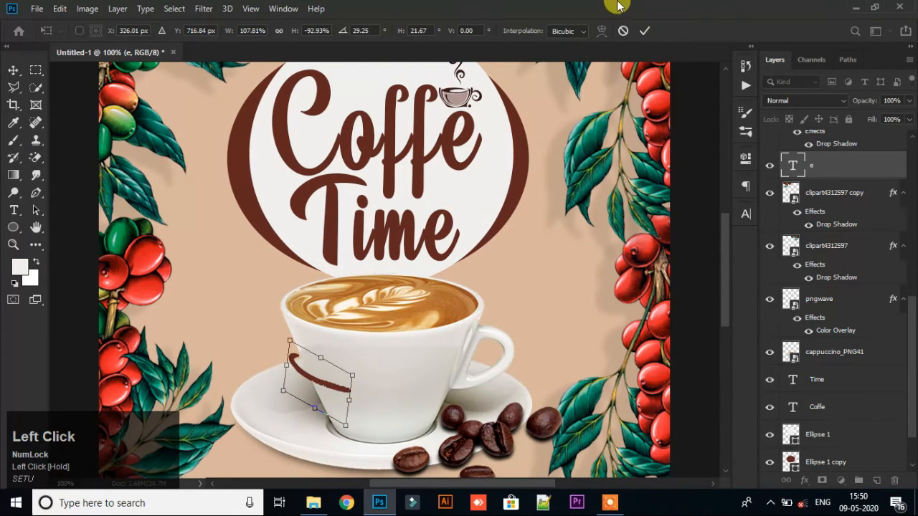
click(645, 32)
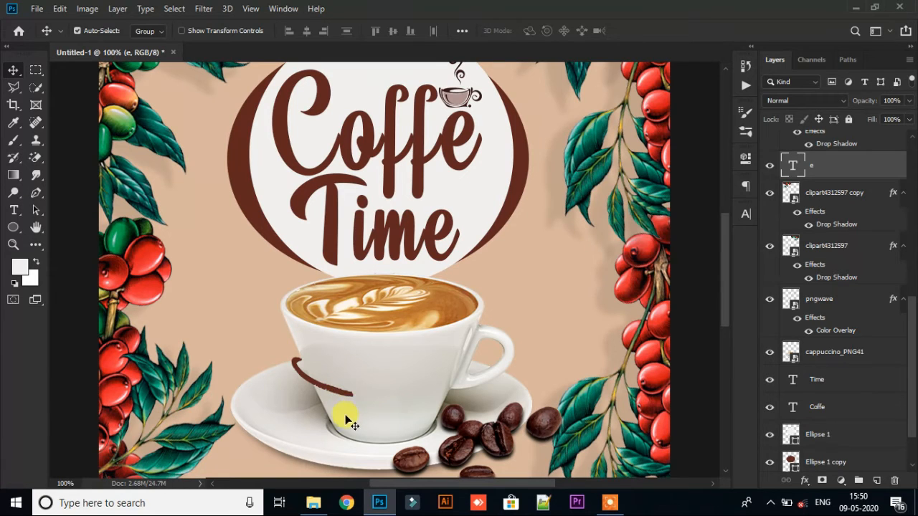
- Duplicate the "e" swash onto the cup's right side and flip the copy horizontally to form the matching arm
alt+drag(349, 394, 467, 387)
key(ctrl+t)
right_click(468, 385)
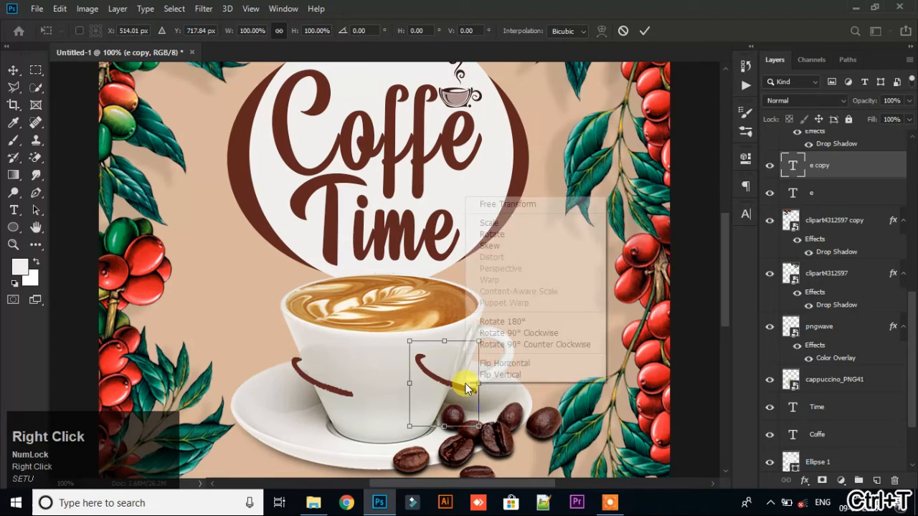
click(505, 361)
drag(461, 369, 468, 375)
click(648, 32)
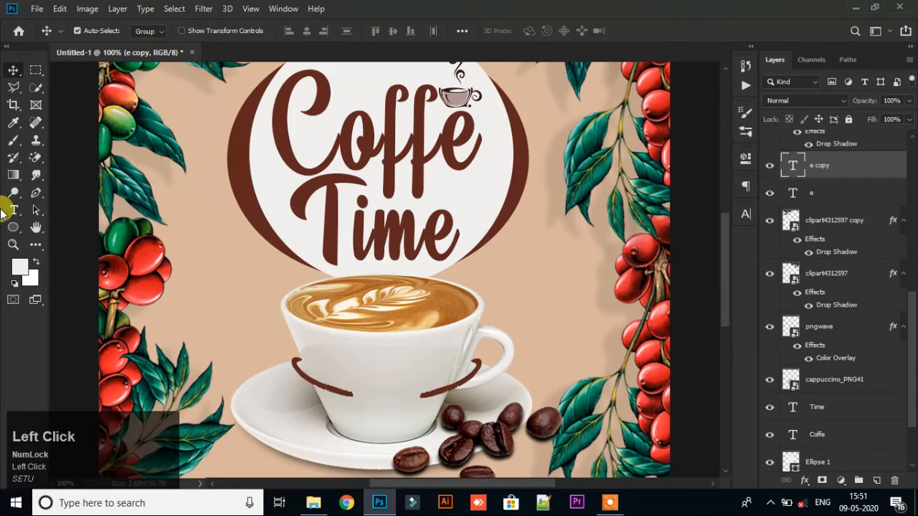
- Add a horizontal Lakeshore Swash text layer with placeholder text in the empty area left of the cup
right_click(13, 212)
click(79, 211)
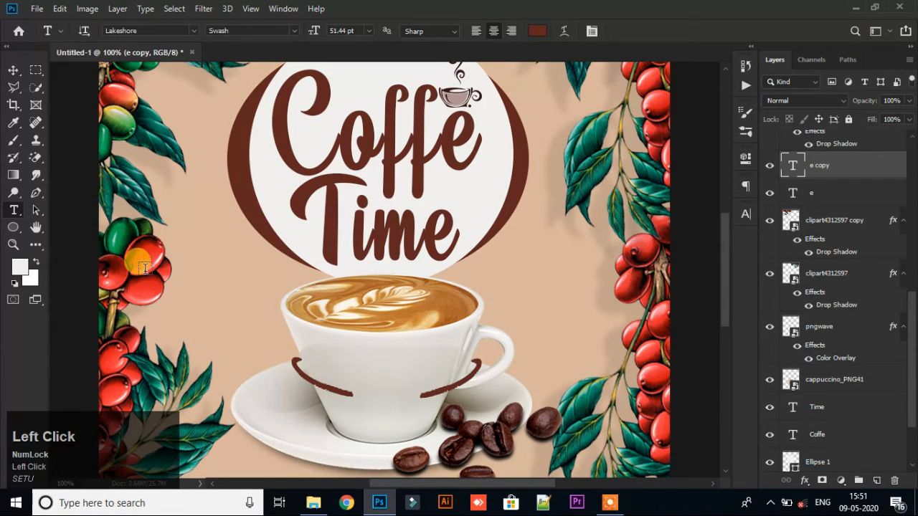
click(210, 276)
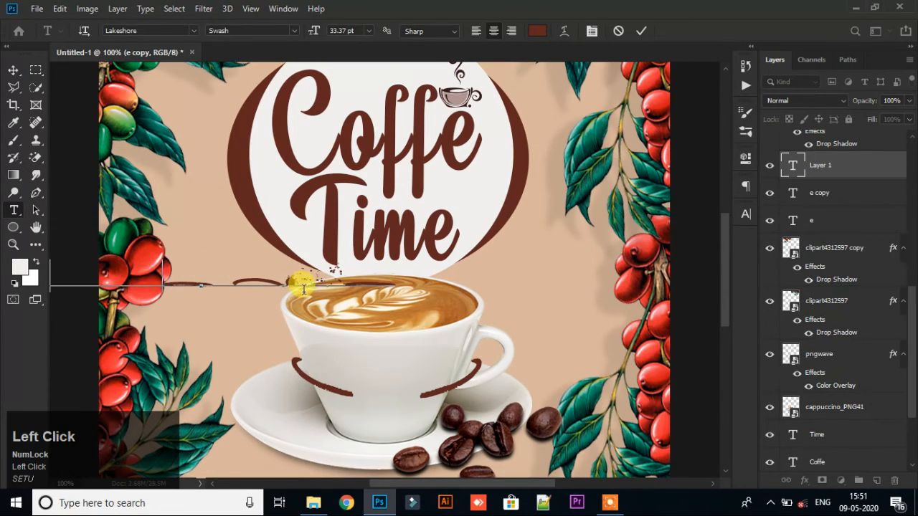
drag(281, 282, 37, 273)
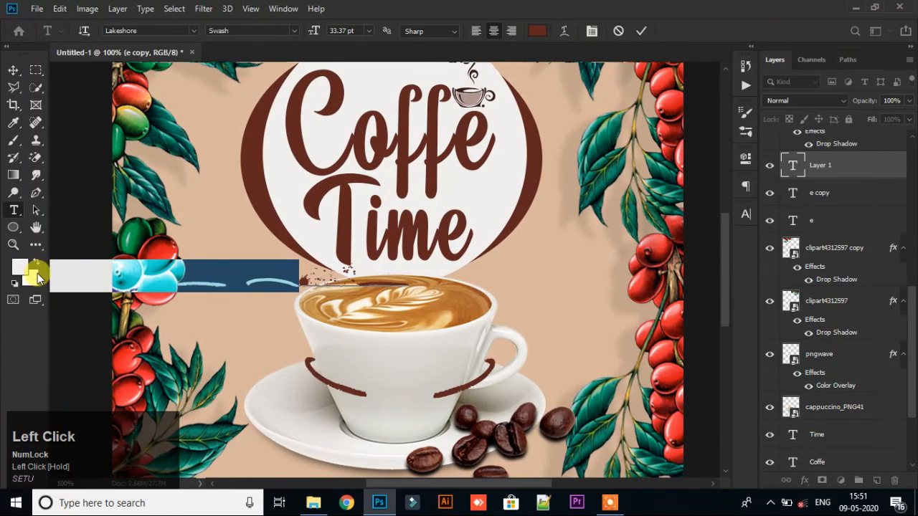
key(BackSpace)
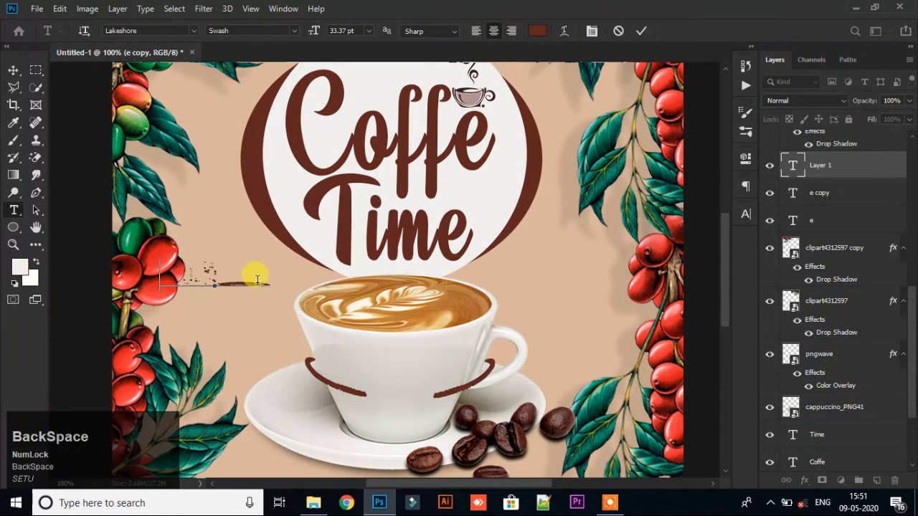
key(ctrl+z)
key(ctrl+z)
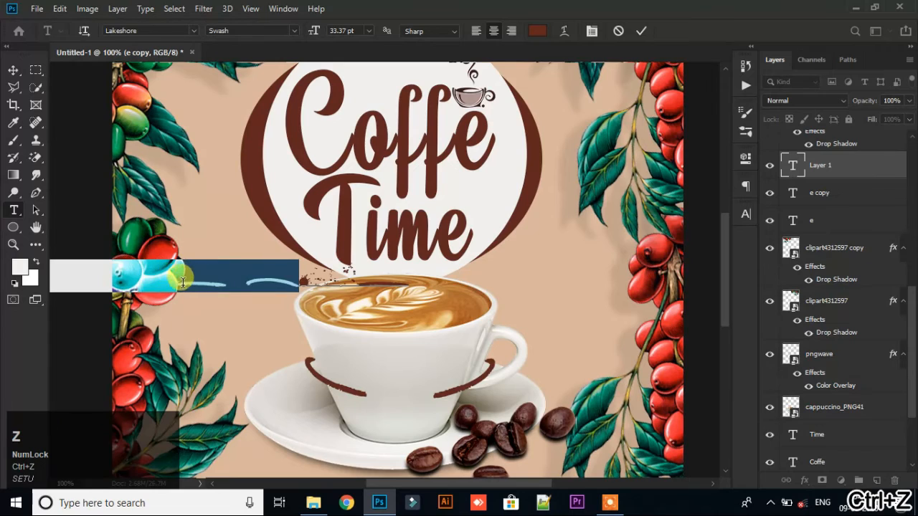
- Delete the surplus placeholder characters so that only the bean-shaped letter "p" is left in the new text layer
click(286, 285)
key(BackSpace)
key(BackSpace)
key(BackSpace)
key(BackSpace)
key(BackSpace)
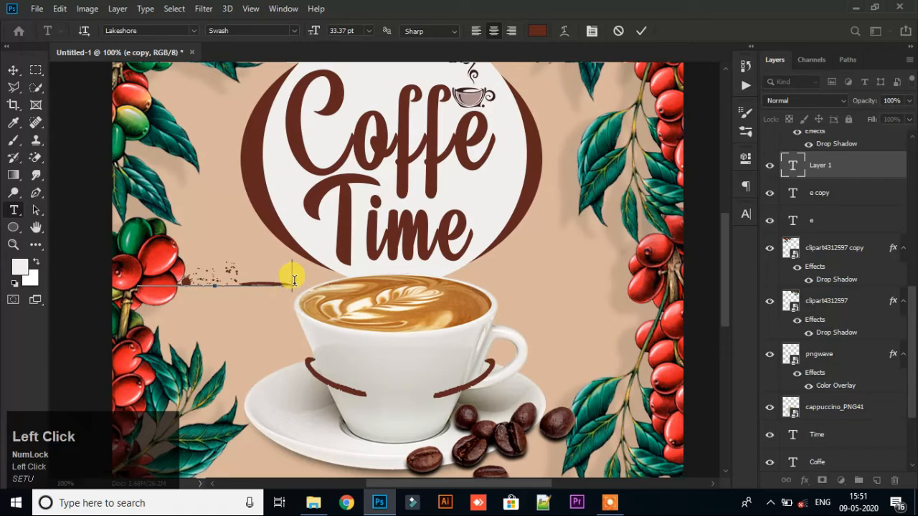
key(BackSpace)
key(Left)
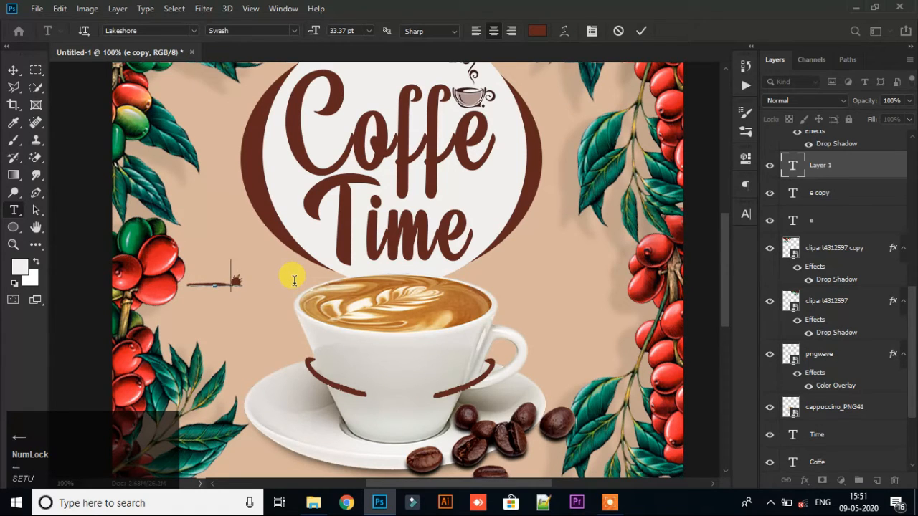
key(ctrl)
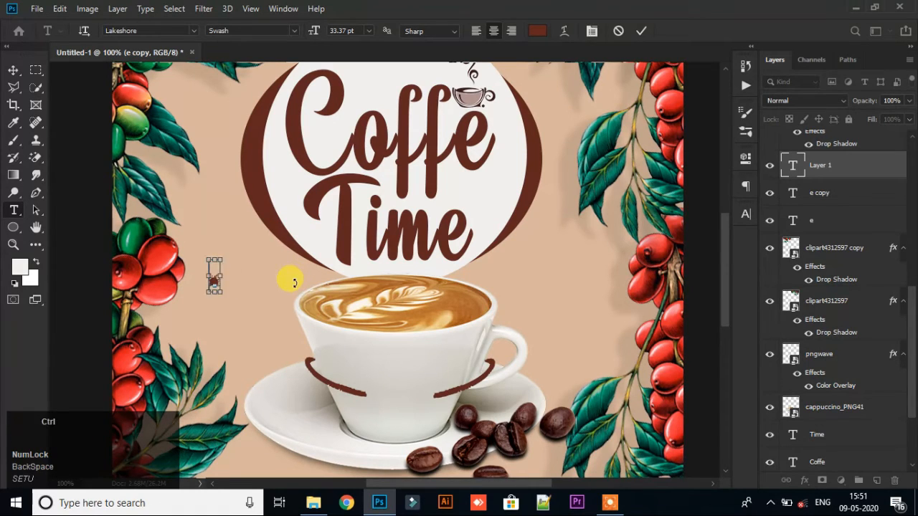
- Place the "p" glyph on the cup's front as the left eye and duplicate it alongside as the right eye
key(ctrl+t)
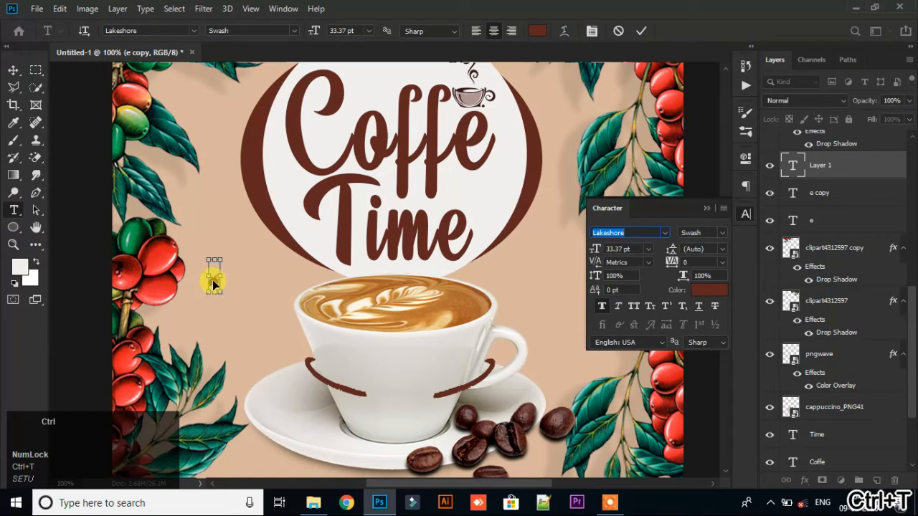
drag(213, 280, 376, 362)
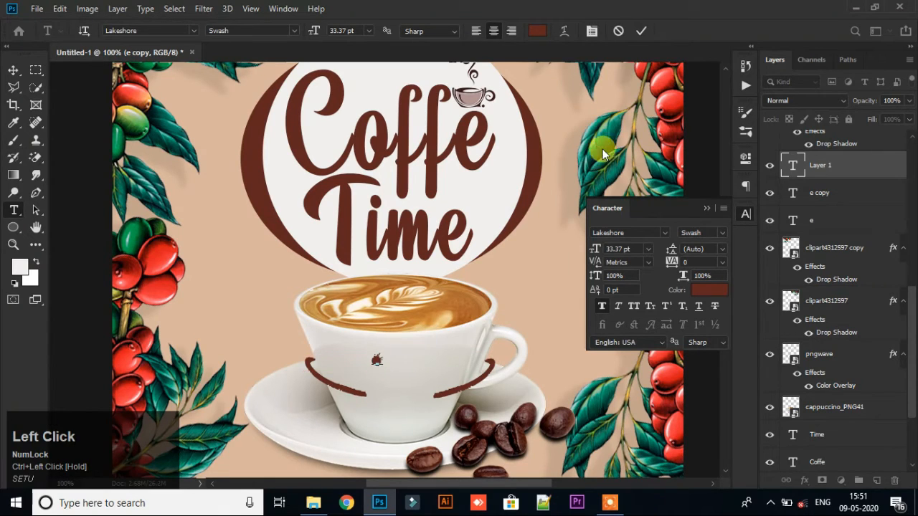
click(641, 31)
click(13, 70)
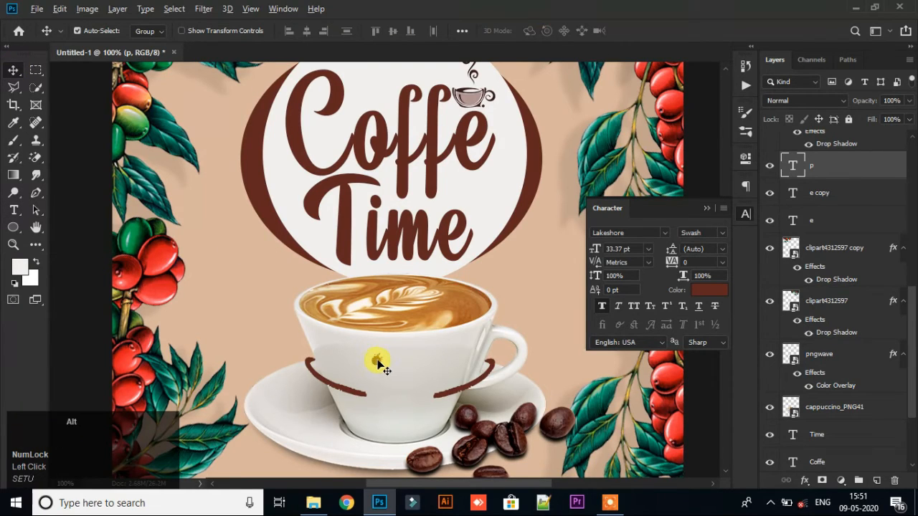
drag(377, 361, 421, 359)
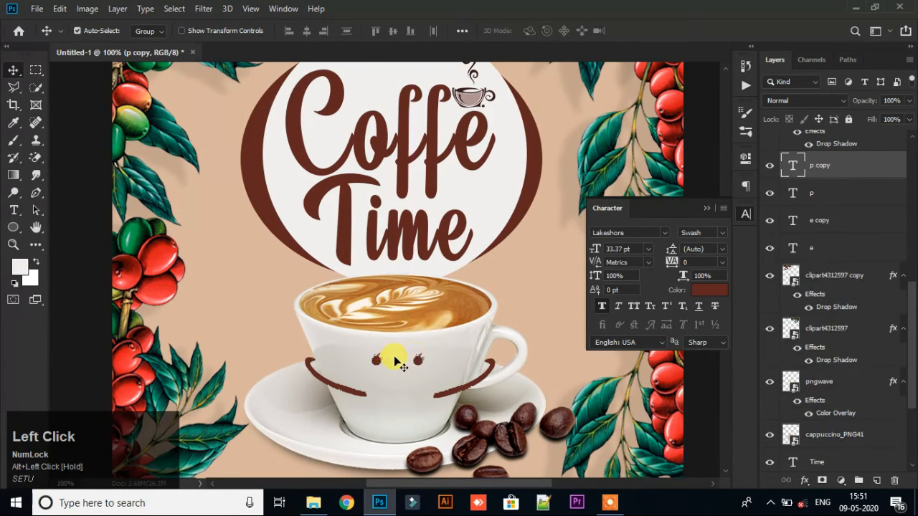
- Add another Lakeshore Swash text layer beside the cup, scale it to 22.49 pt and reduce it to the single letter "I"
click(13, 209)
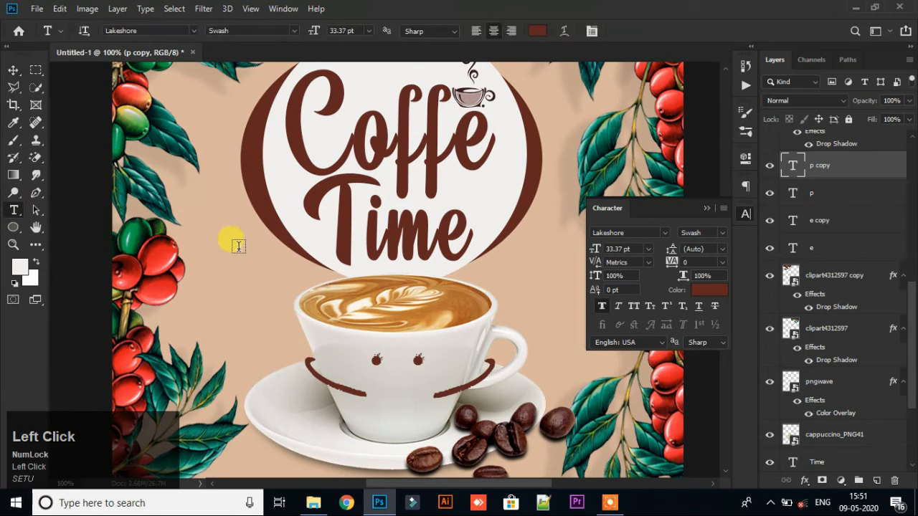
click(266, 263)
click(217, 237)
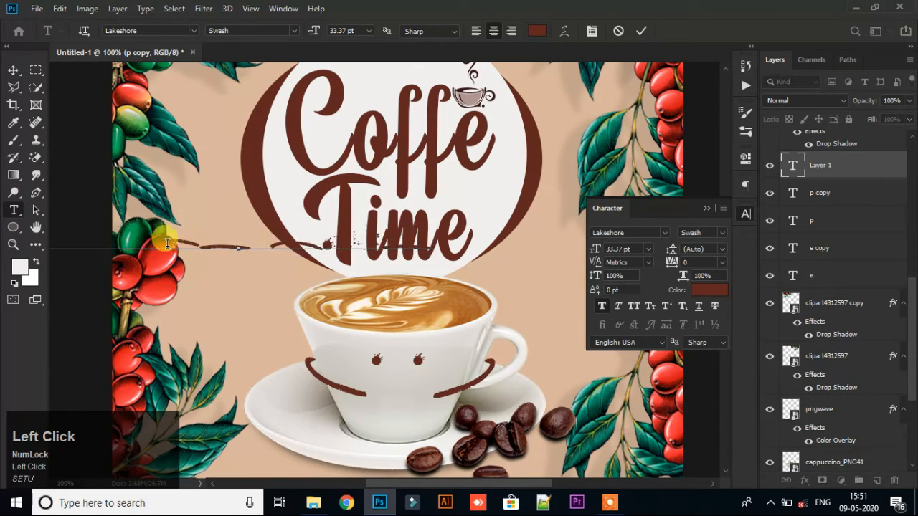
key(ctrl)
drag(439, 223, 371, 257)
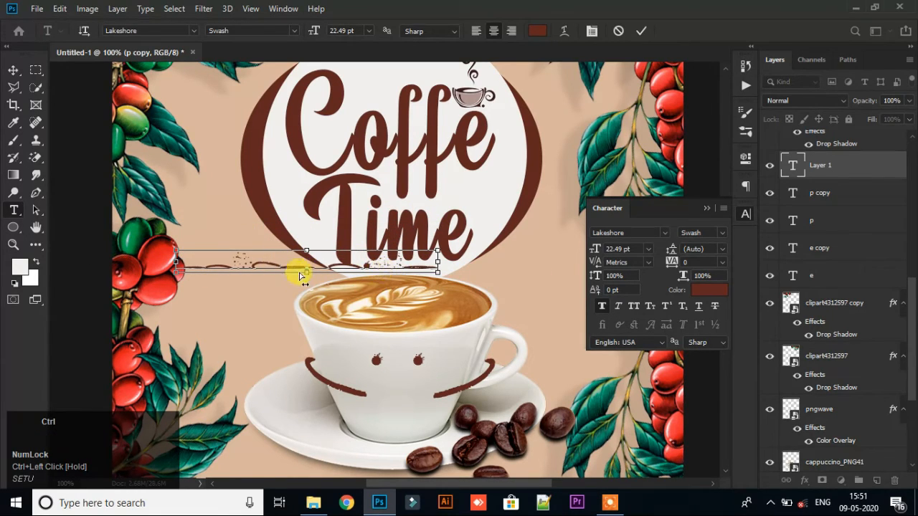
drag(325, 264, 133, 259)
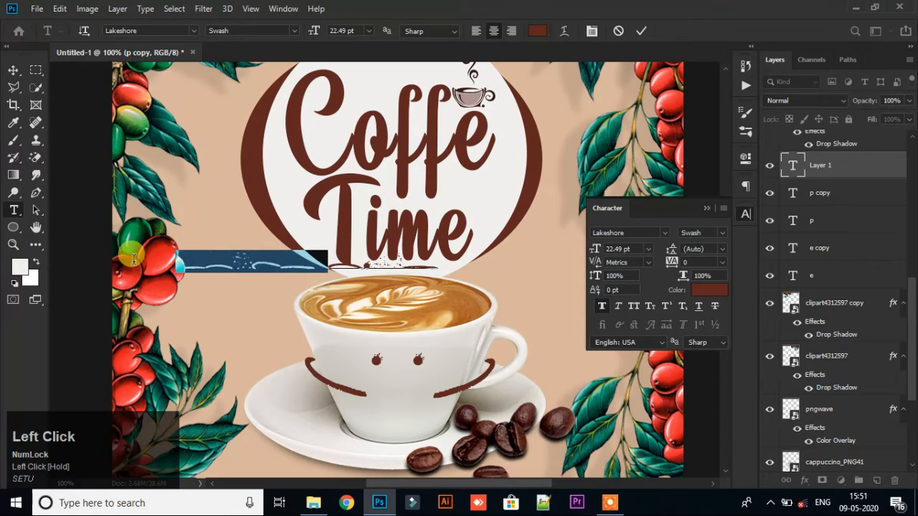
key(BackSpace)
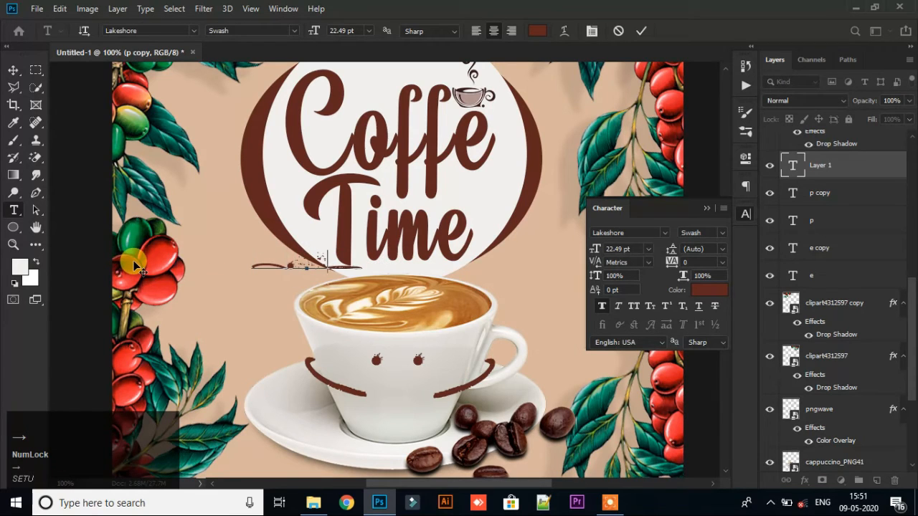
key(BackSpace)
key(ctrl)
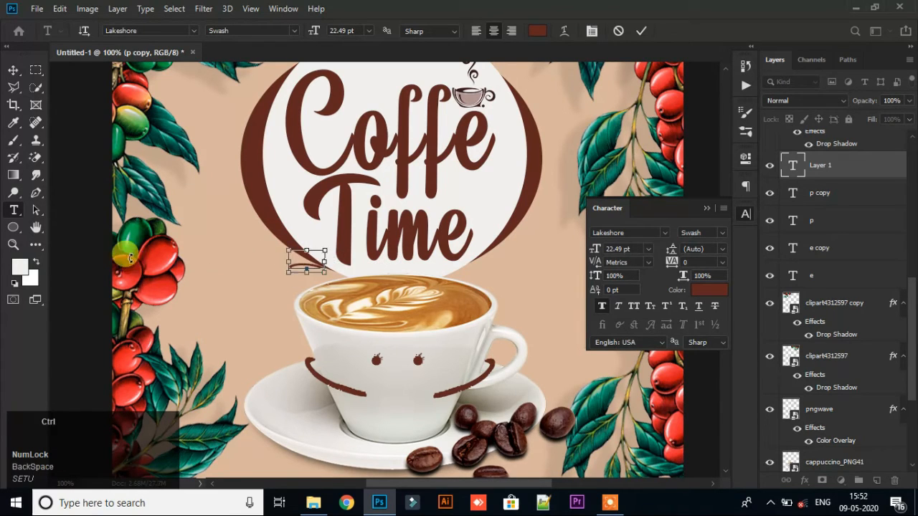
- Place the "I" swash below the two eyes on the cup and flip it vertically to form a smile
drag(307, 257, 400, 380)
click(709, 209)
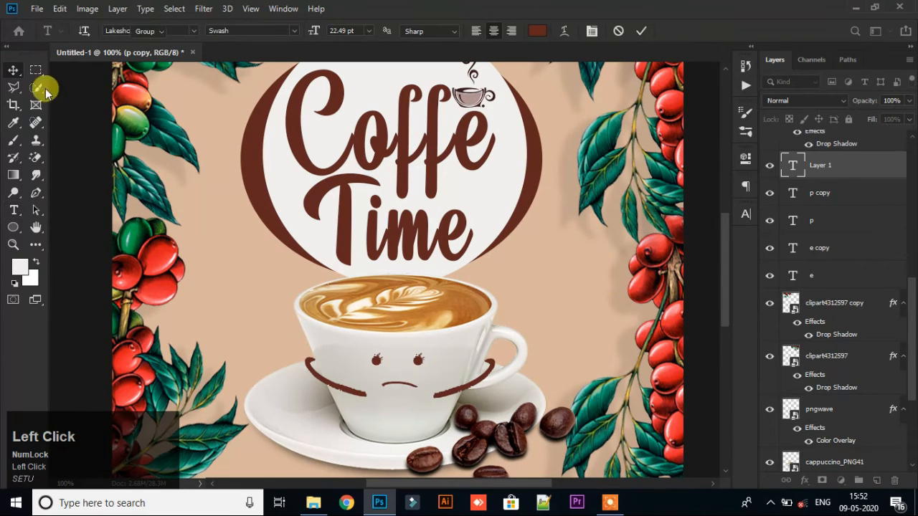
click(23, 69)
key(ctrl+t)
right_click(405, 374)
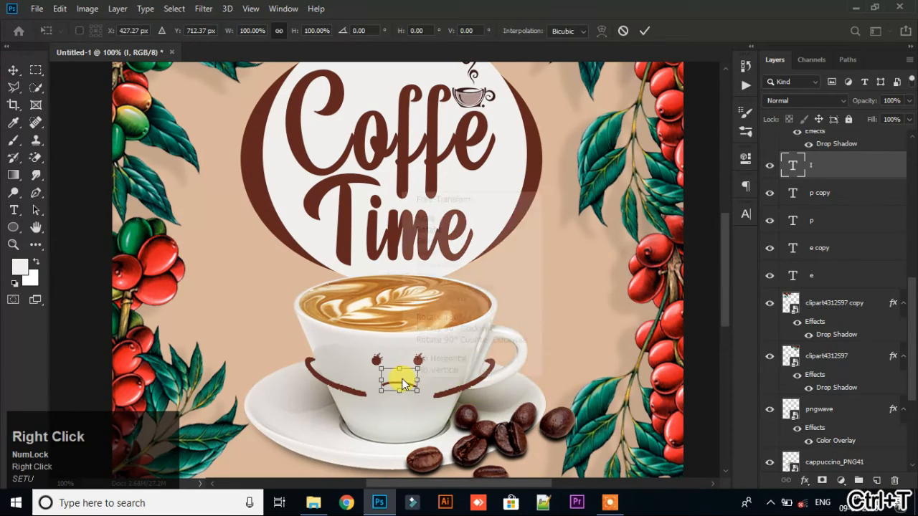
click(431, 368)
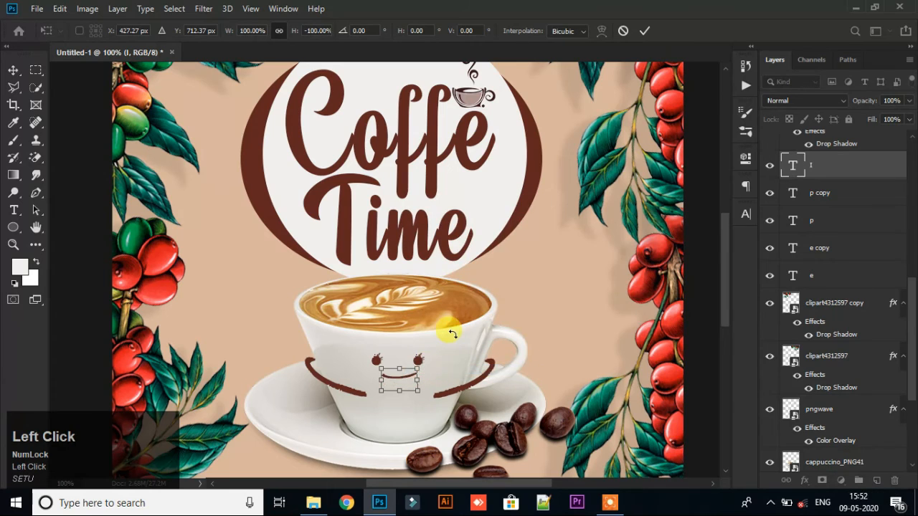
click(645, 30)
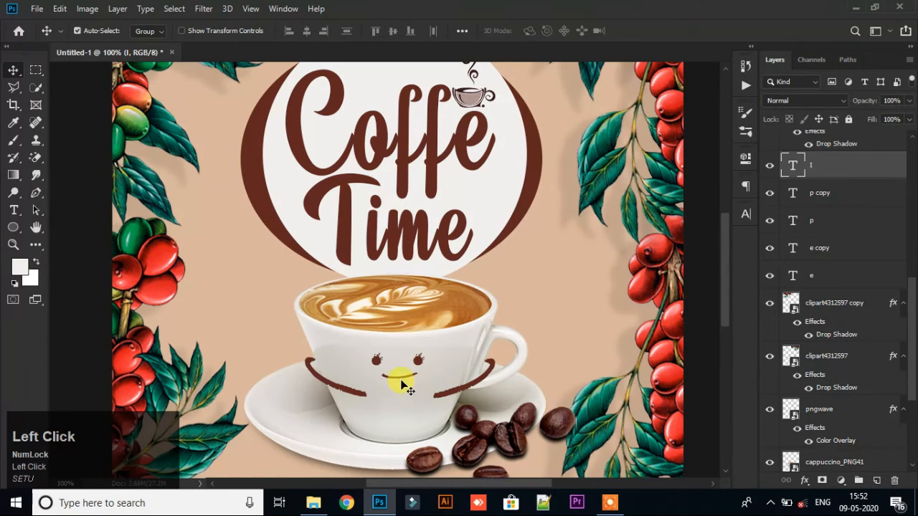
drag(402, 383, 402, 385)
key(ctrl)
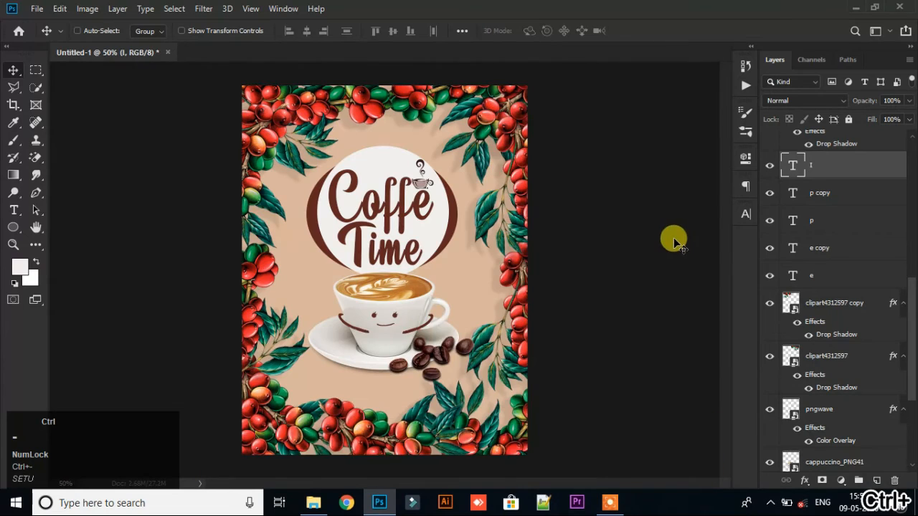
click(439, 356)
click(374, 344)
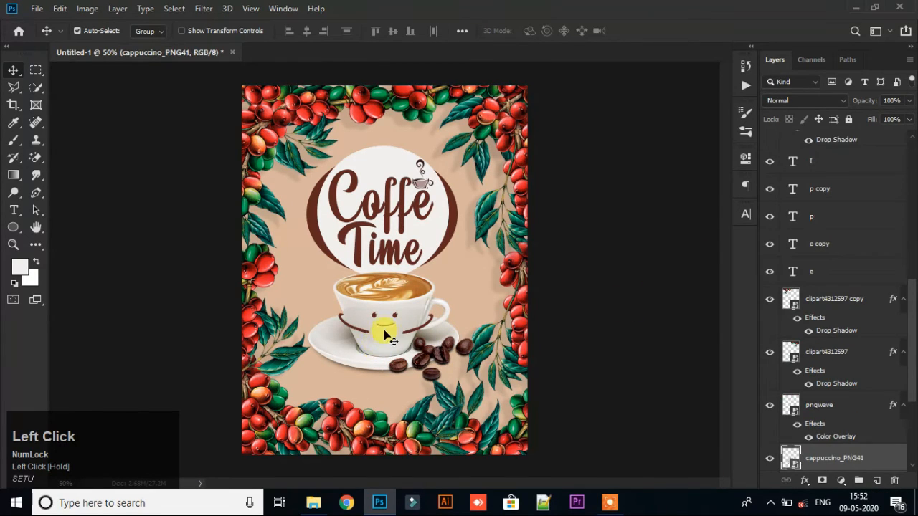
click(384, 204)
click(454, 205)
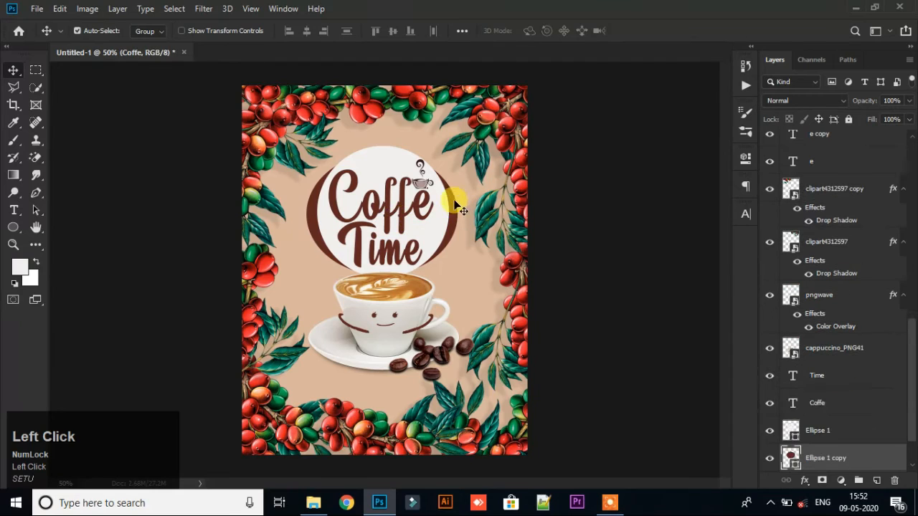
- Nudge the two coffee branch layers along the poster's upper edge to fine-tune their positions, and deselect them
click(403, 97)
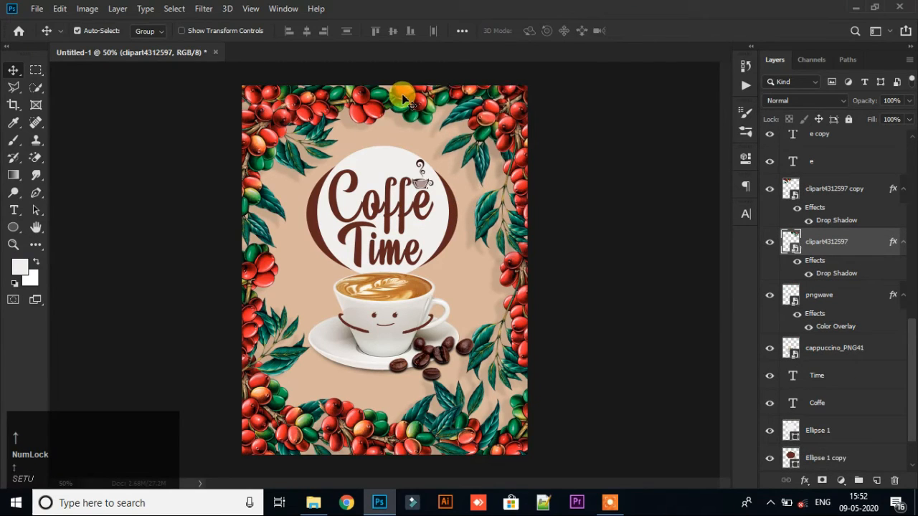
click(378, 109)
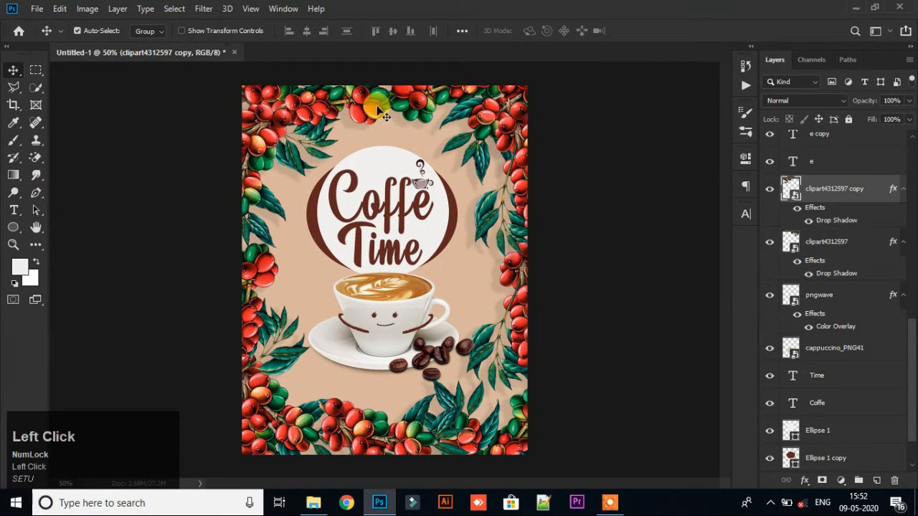
key(Down)
key(Down)
key(Up)
key(Right)
key(Right)
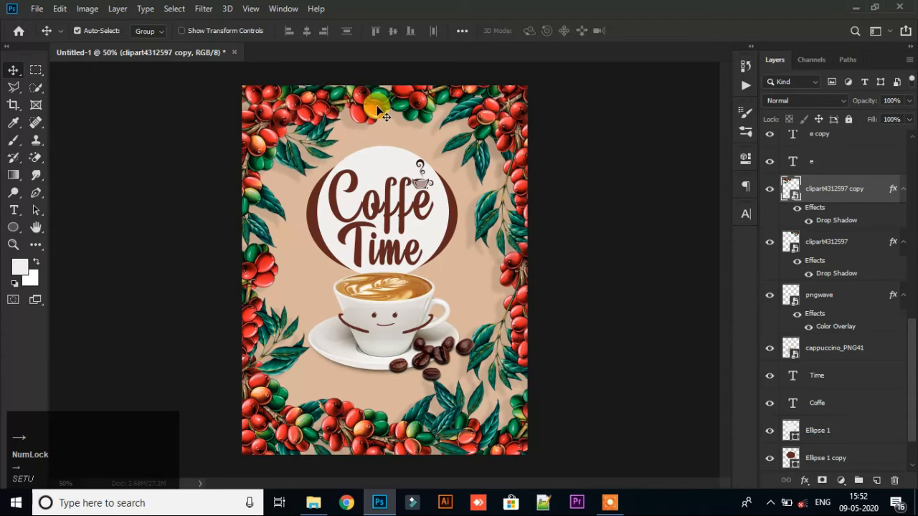
key(Left)
key(Left)
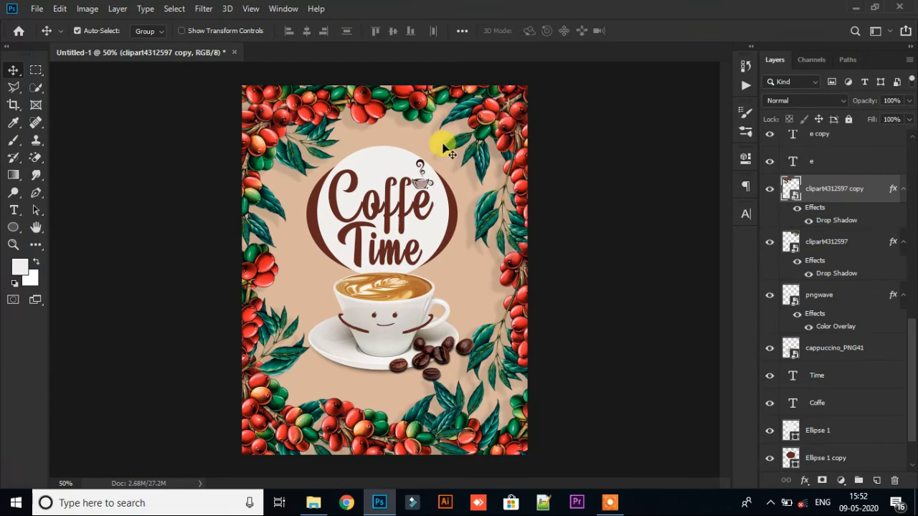
click(637, 328)
key(F7)
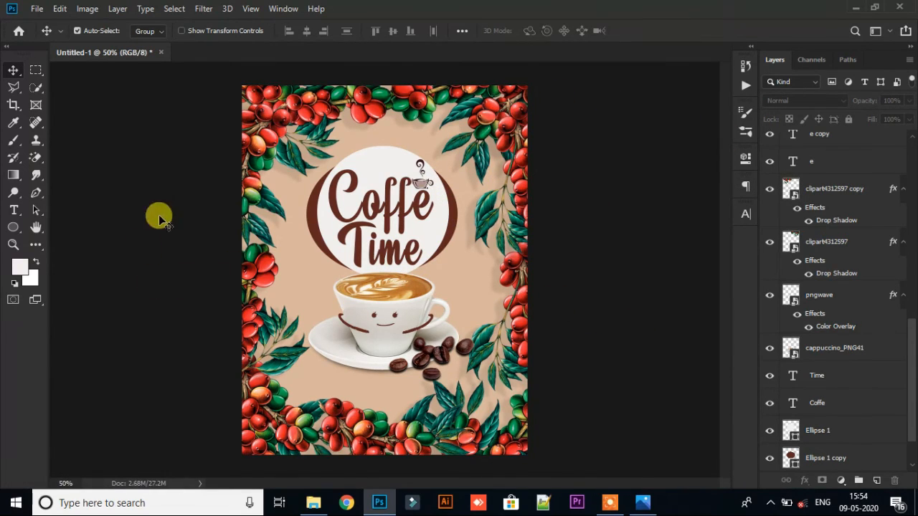
- Shift the poster's upper-left coffee branch slightly right and the upper-right branch slightly left and down
click(419, 195)
click(429, 249)
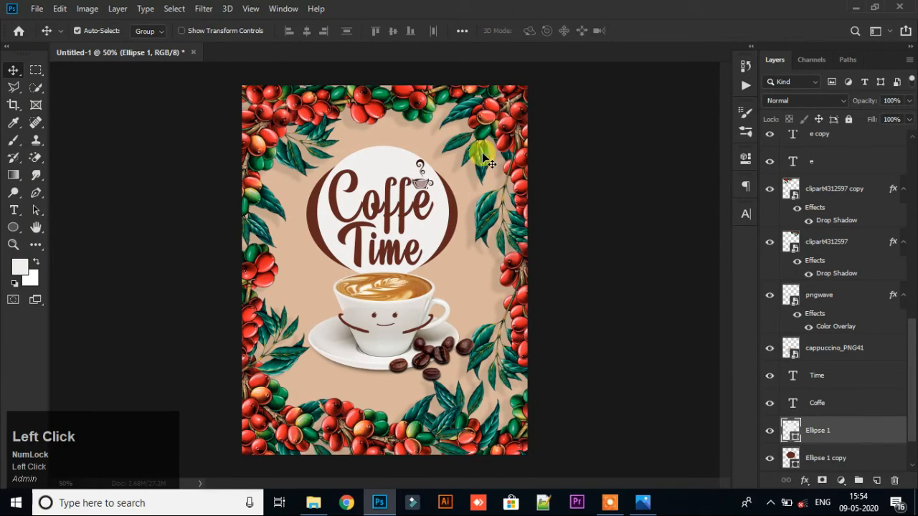
drag(318, 140, 328, 139)
mouse_move(472, 154)
mouse_down()
mouse_move(474, 164)
mouse_move(465, 164)
mouse_up()
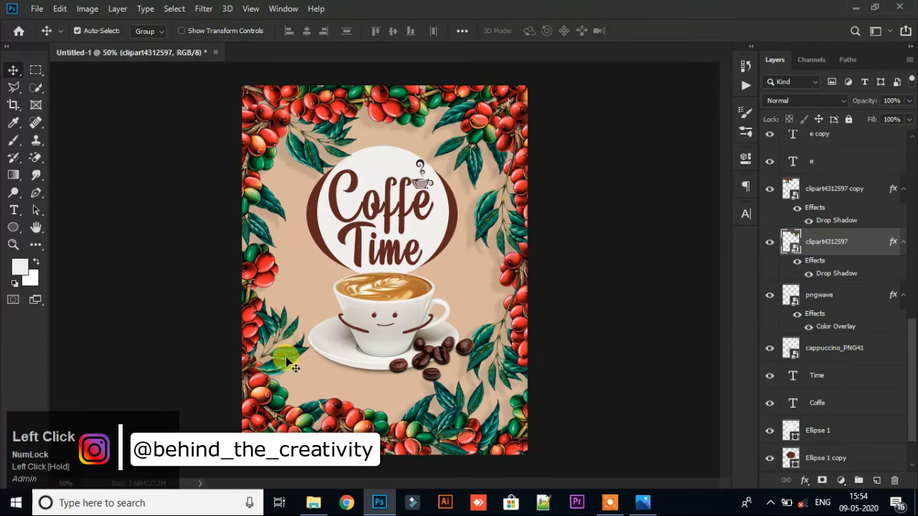
- Reposition the coffee branches along the poster's lower left side, bottom edge and lower right side to rebalance the border
drag(285, 357, 274, 359)
drag(279, 424, 282, 424)
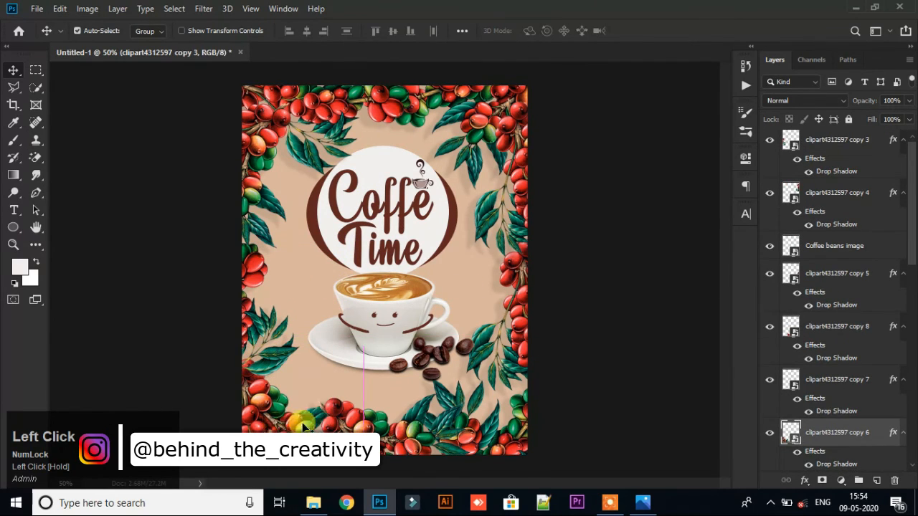
drag(344, 422, 347, 423)
drag(493, 433, 498, 434)
drag(507, 356, 509, 365)
- Move the cappuccino_PNG41 layer directly beneath the "e" text layer and select it together with the five arm and face text layers
click(384, 307)
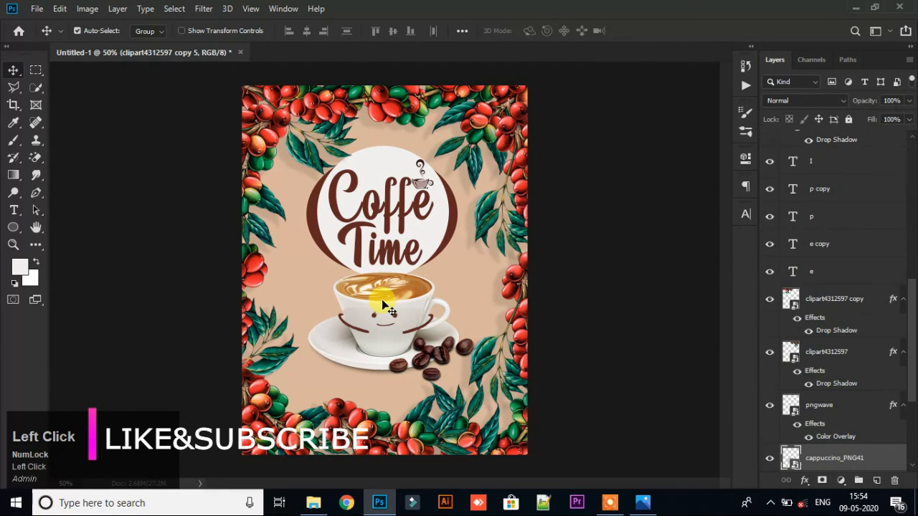
click(770, 459)
click(769, 459)
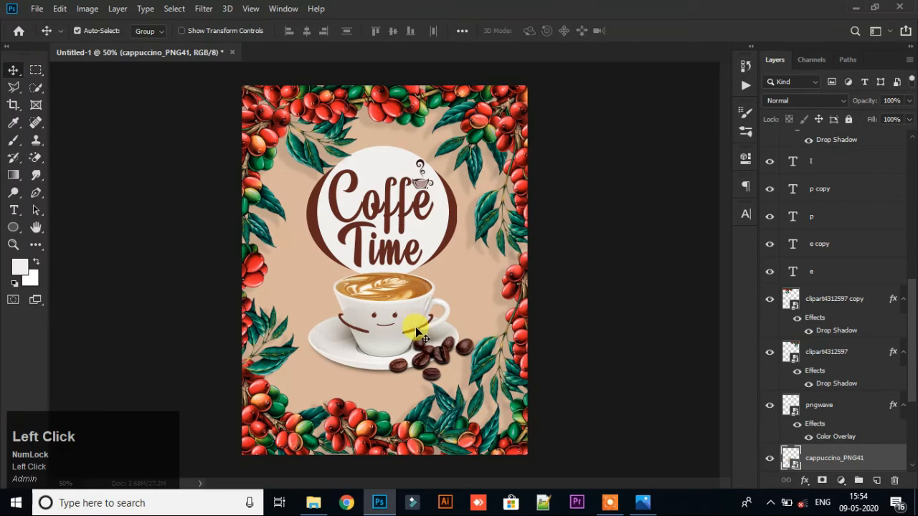
click(416, 327)
click(816, 270)
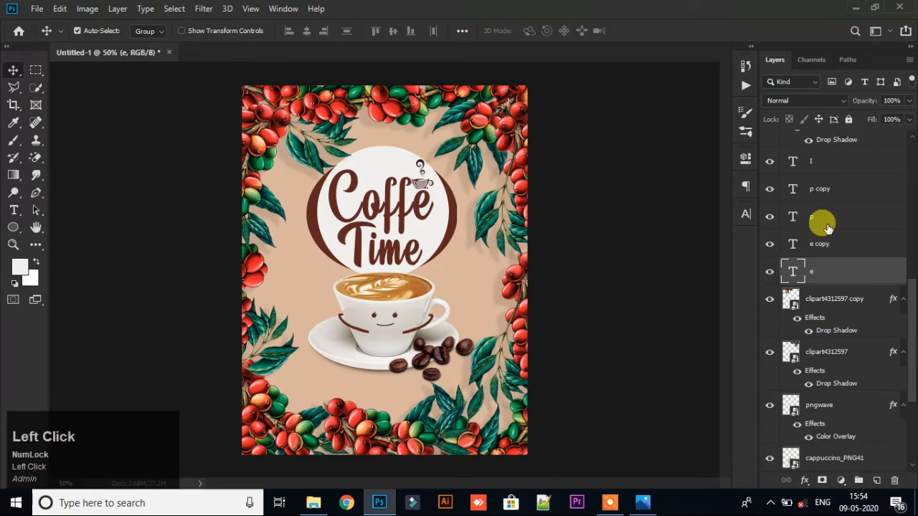
shift+click(830, 160)
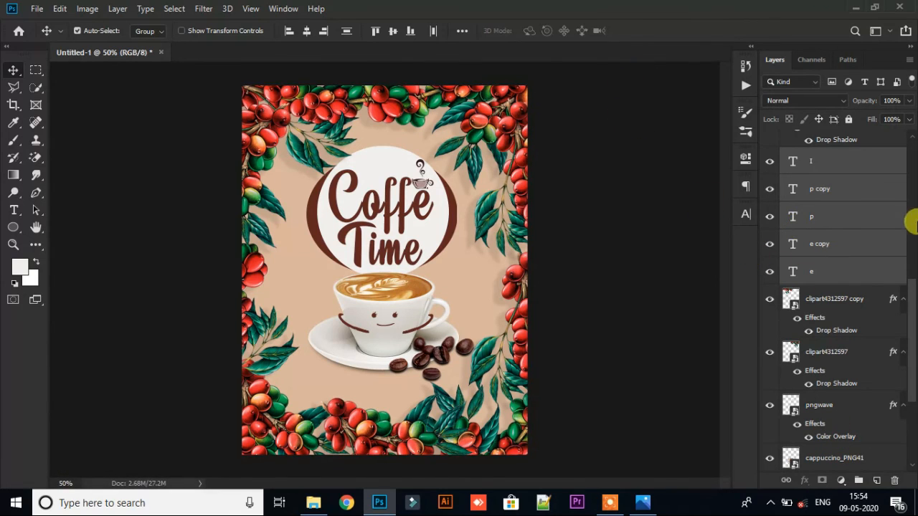
click(873, 213)
drag(851, 456, 849, 289)
shift+click(825, 161)
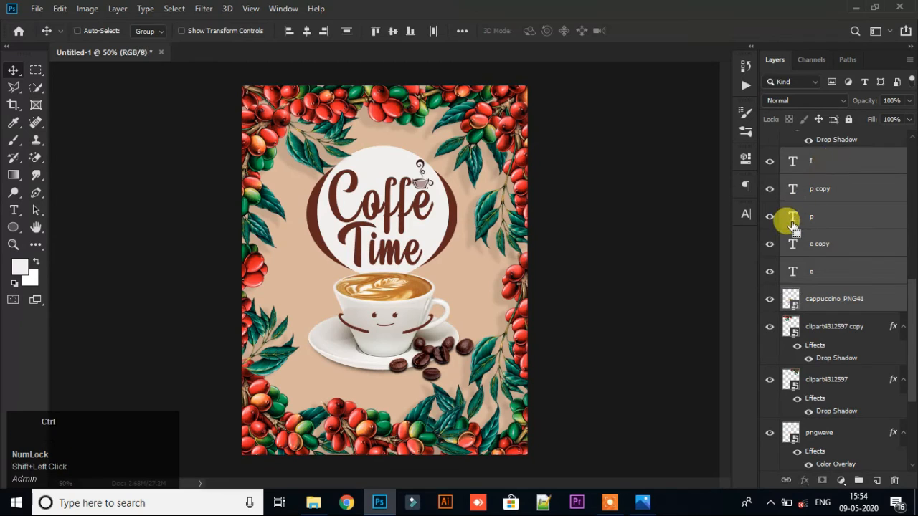
- Scale the cup with its face and arms to 112.42% and position it beneath the title, slightly overlapping the circle
key(ctrl+t)
drag(381, 328, 375, 340)
drag(449, 287, 469, 270)
drag(406, 312, 416, 306)
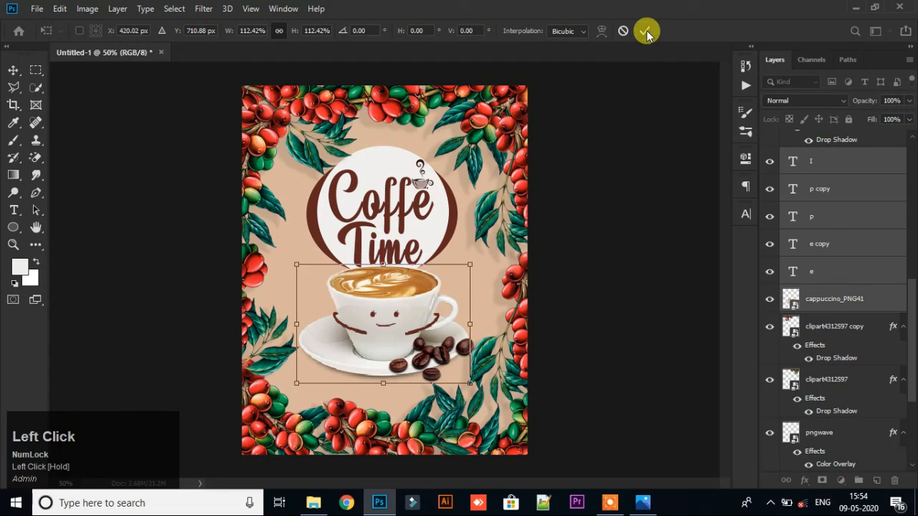
click(646, 31)
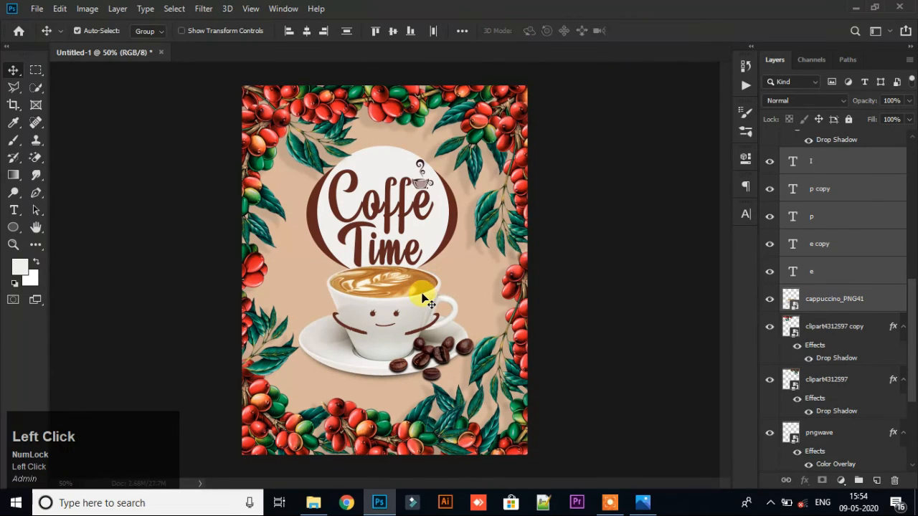
drag(422, 297, 420, 301)
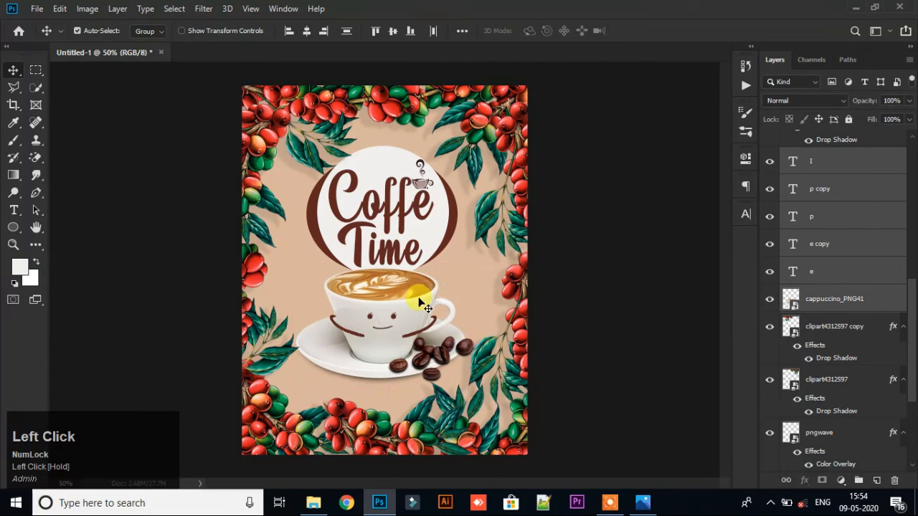
- Scale the coffee beans image down to 49.05% so that it sits at the right side of the saucer
click(869, 241)
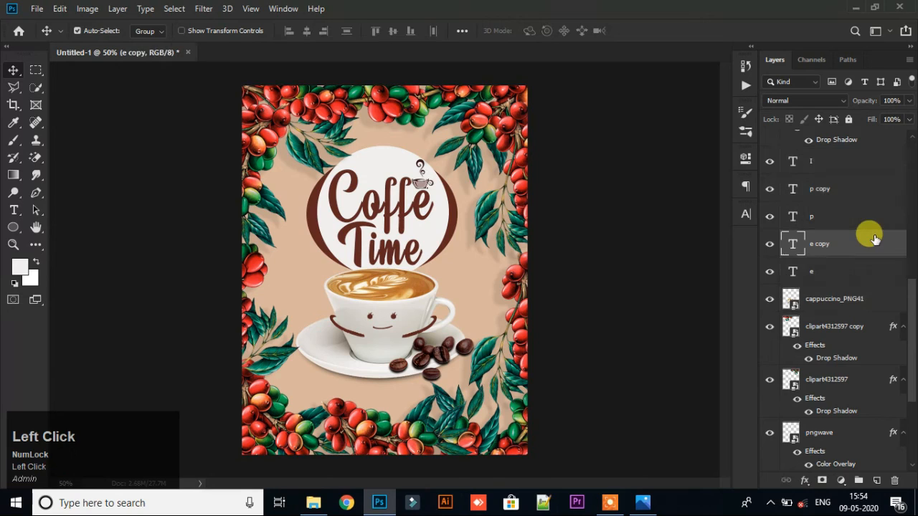
click(449, 365)
key(ctrl+t)
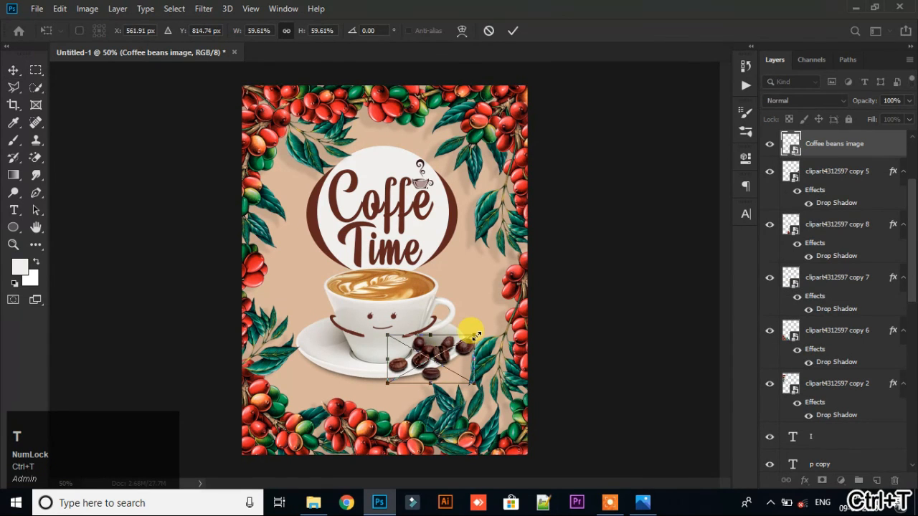
drag(469, 327, 453, 366)
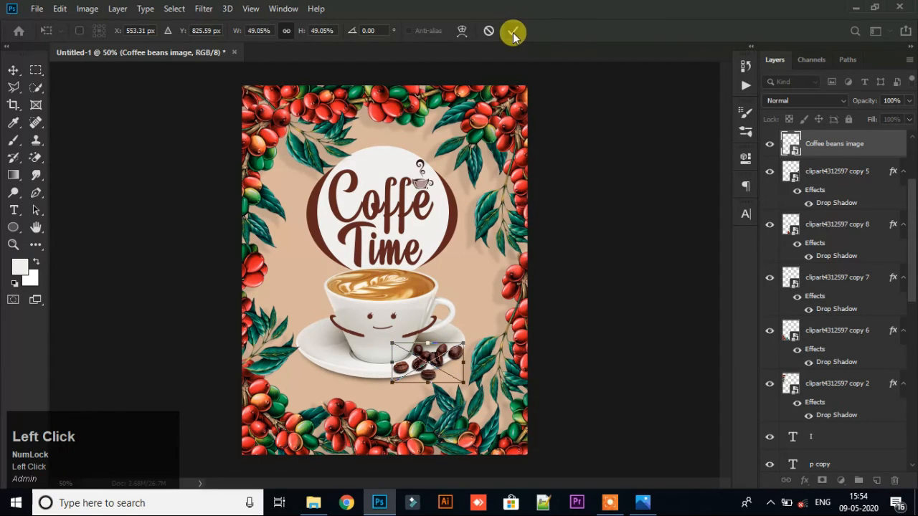
click(512, 32)
click(459, 347)
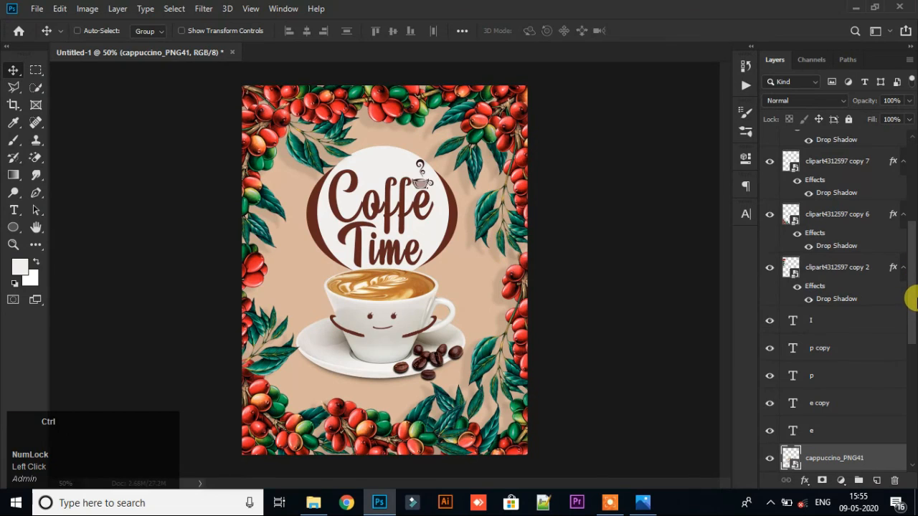
key(ctrl+minus)
key(ctrl+plus)
key(ctrl+plus)
key(ctrl+minus)
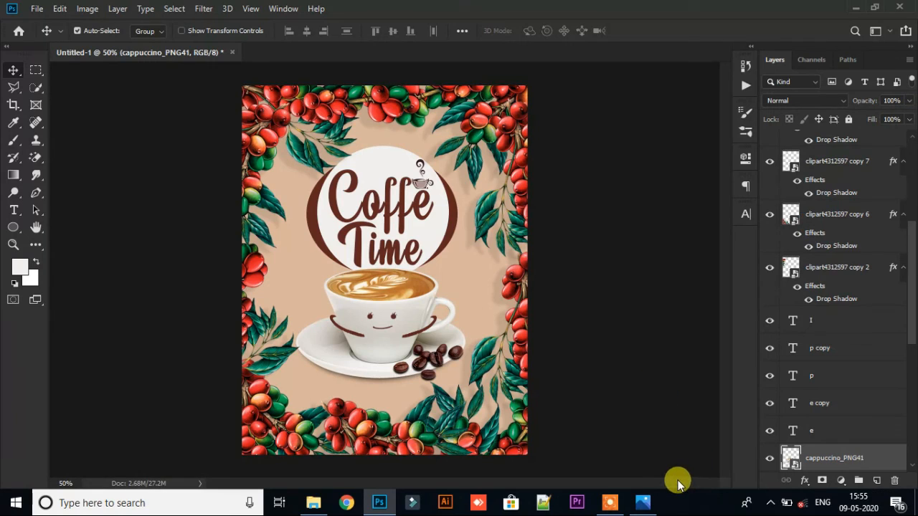
key(F8)
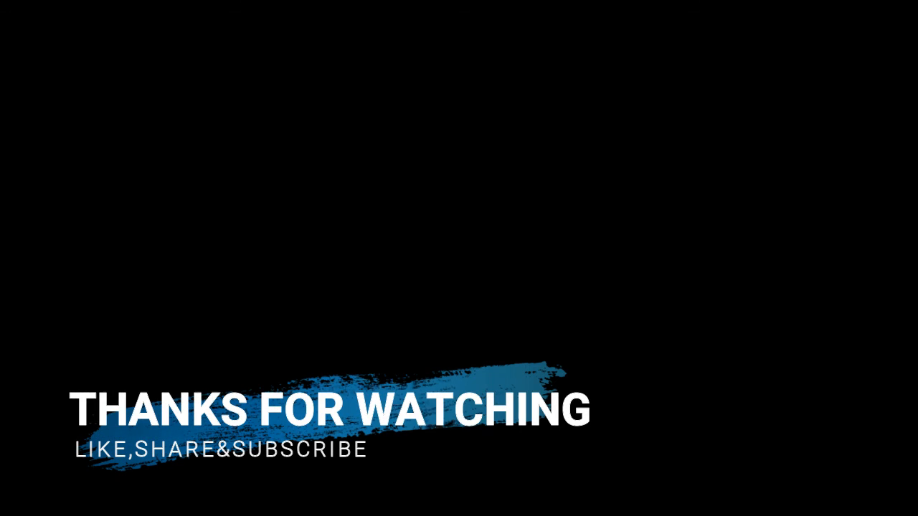